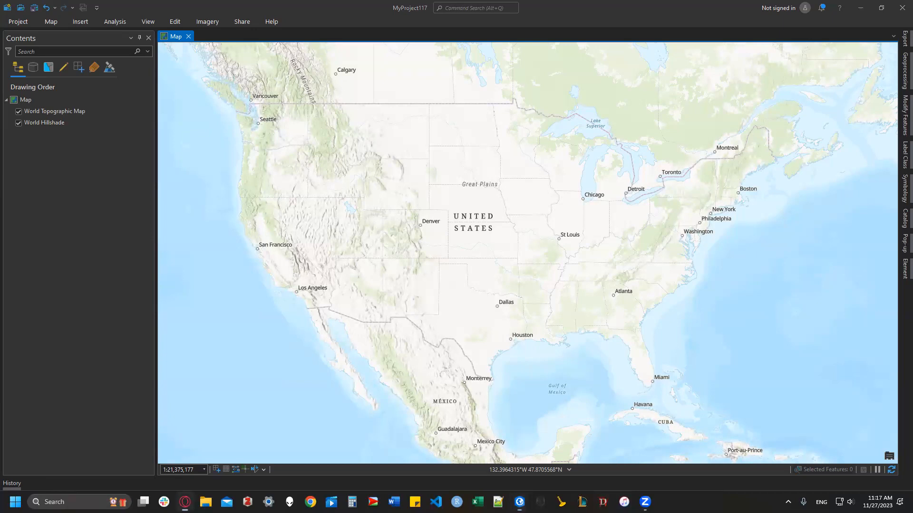
Step: Switch to ArcGIS Online in the browser and browse the items in the University of Utah Department of Geography gallery
{"action": "left_click_drag", "start_coordinate": [132, 154], "coordinate": [406, 190]}
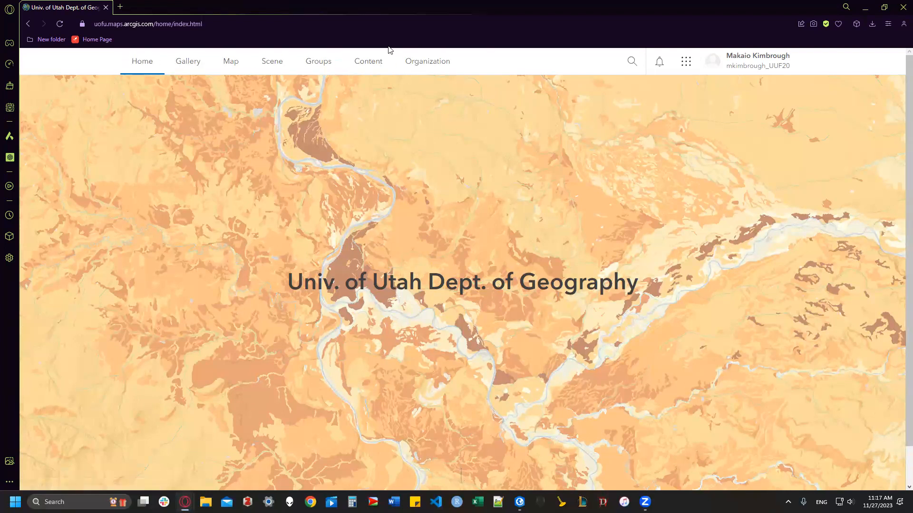
{"action": "left_click", "coordinate": [188, 61]}
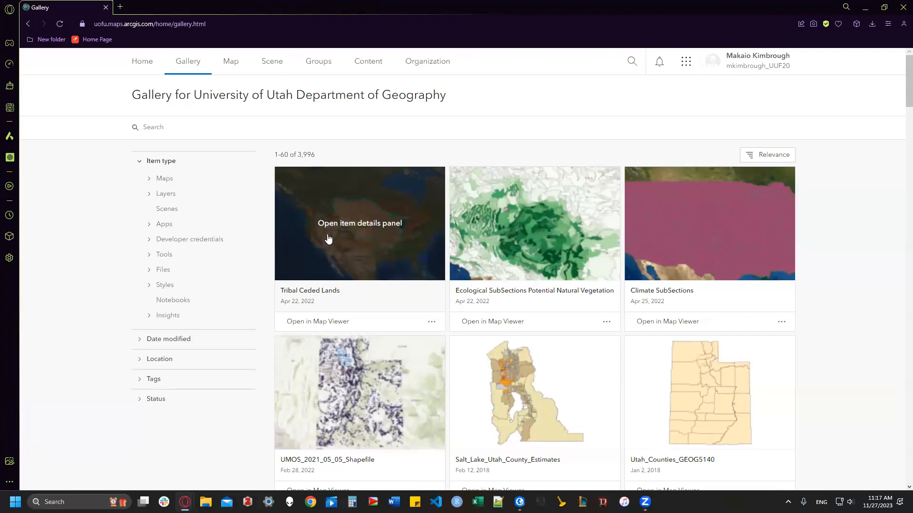
{"action": "scroll", "coordinate": [328, 238], "scroll_direction": "down", "scroll_amount": 15}
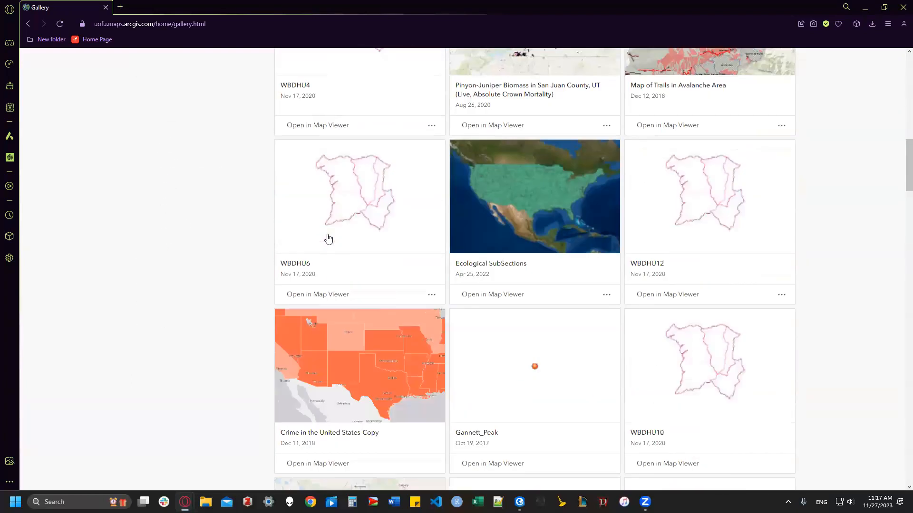
{"action": "scroll", "coordinate": [328, 238], "scroll_direction": "down", "scroll_amount": 15}
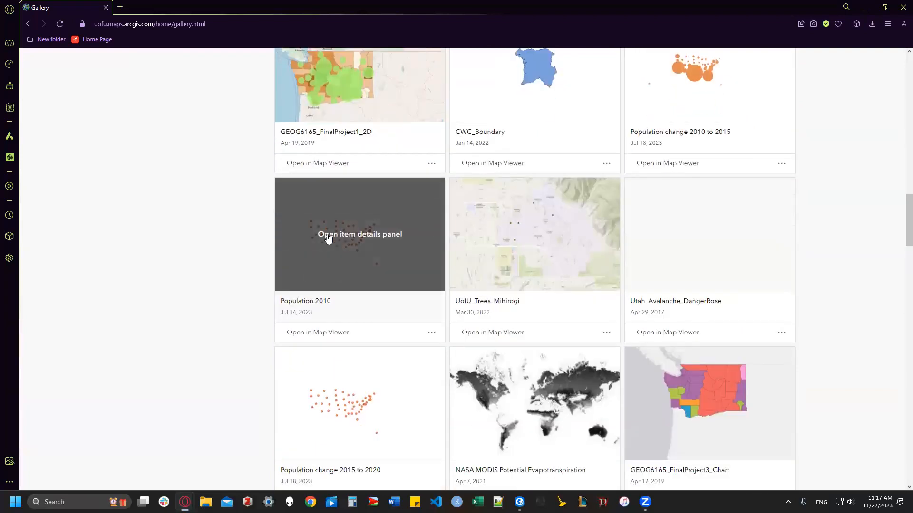
{"action": "scroll", "coordinate": [328, 238], "scroll_direction": "down", "scroll_amount": 15}
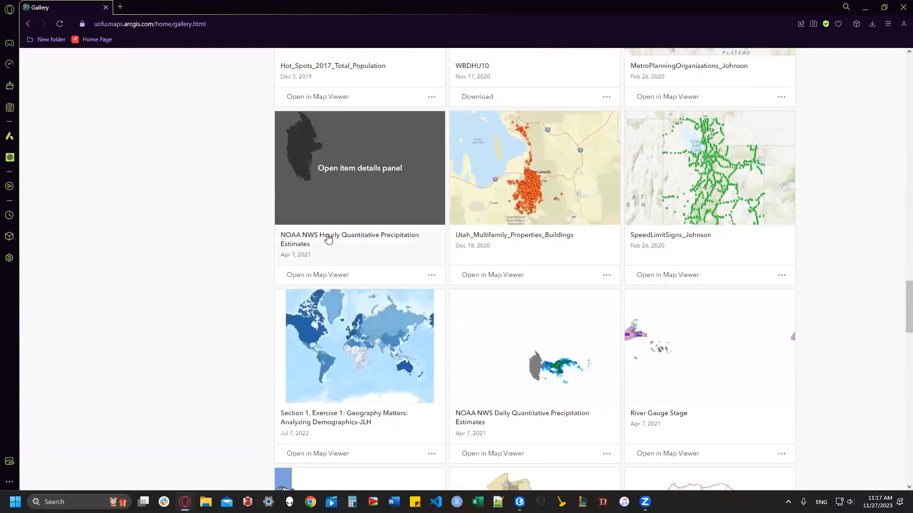
{"action": "scroll", "coordinate": [327, 238], "scroll_direction": "up", "scroll_amount": 20}
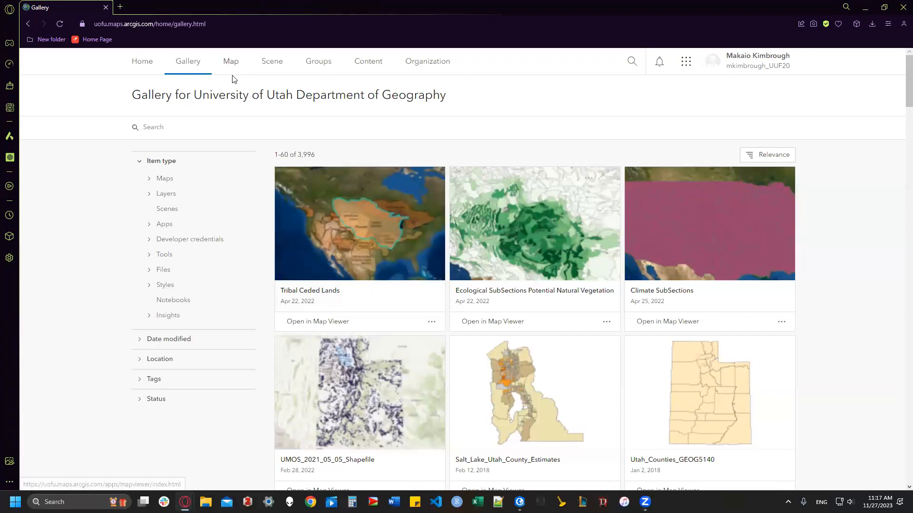
Step: Open the Navigation scene in Scene Viewer to view its globe and layer options, and return to the organization's home page
{"action": "left_click", "coordinate": [261, 67]}
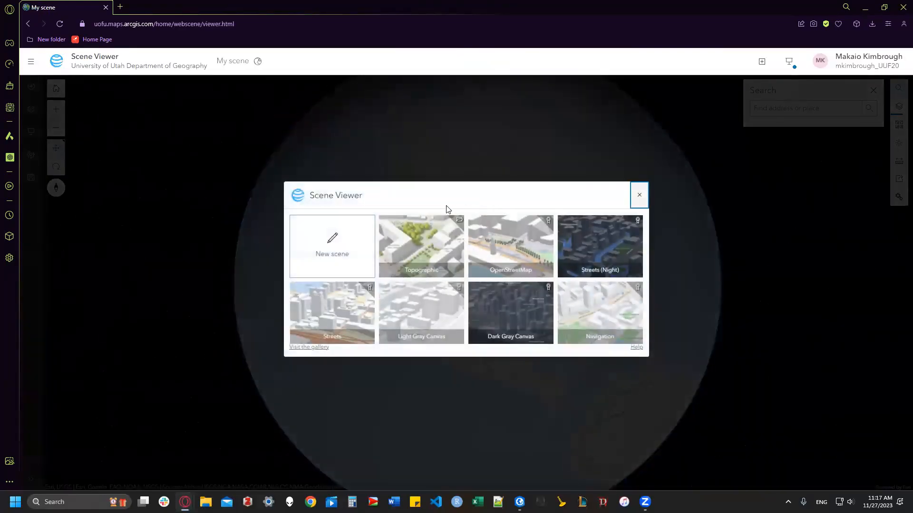
{"action": "left_click_drag", "start_coordinate": [427, 207], "coordinate": [424, 229]}
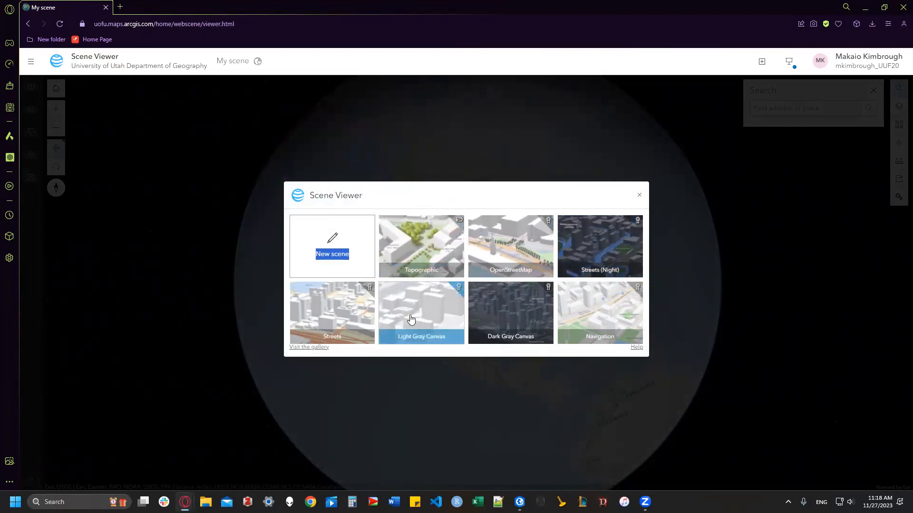
{"action": "left_click", "coordinate": [612, 322]}
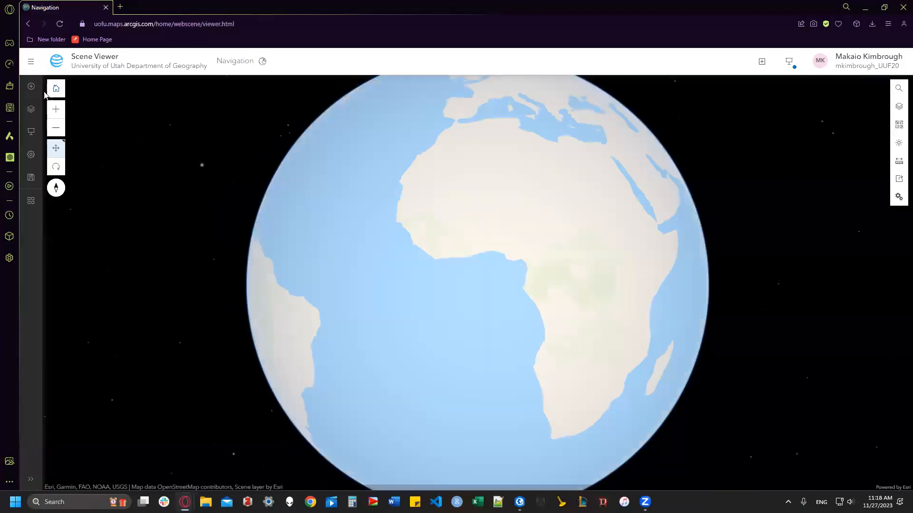
{"action": "left_click", "coordinate": [32, 87]}
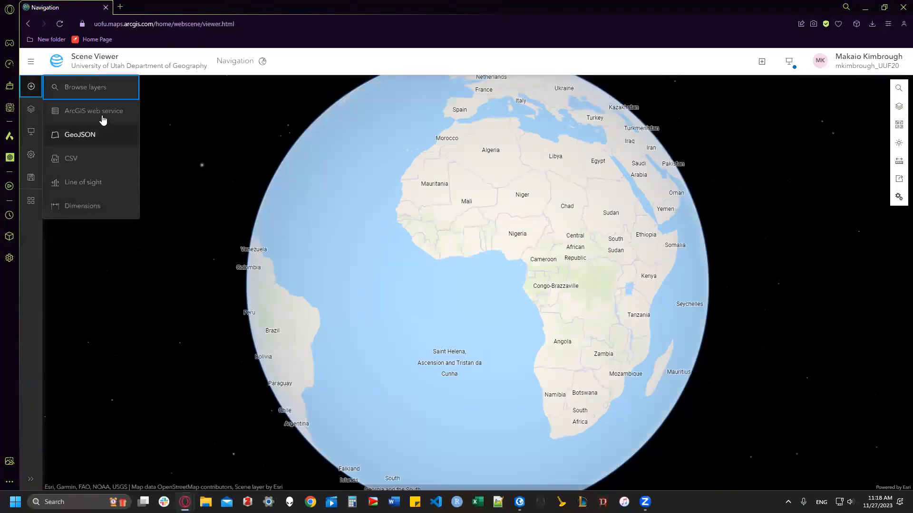
{"action": "left_click_drag", "start_coordinate": [428, 169], "coordinate": [583, 250]}
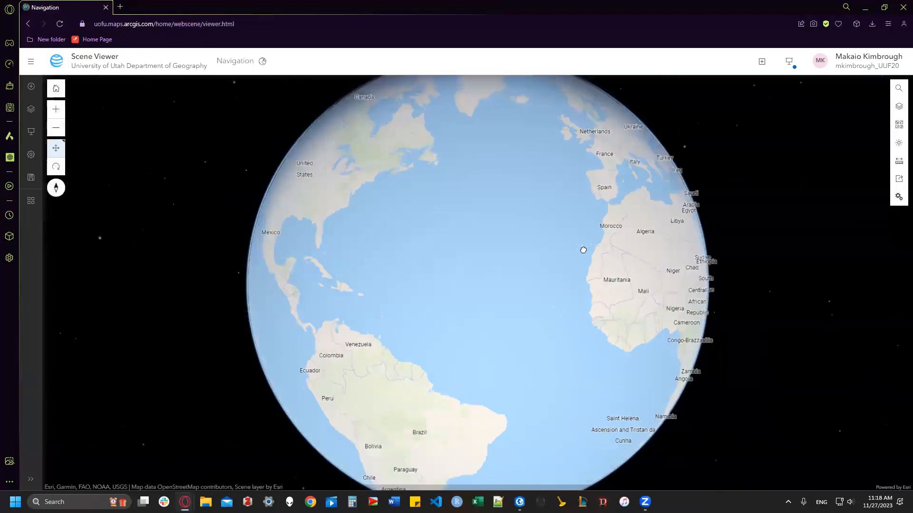
{"action": "left_click", "coordinate": [28, 23]}
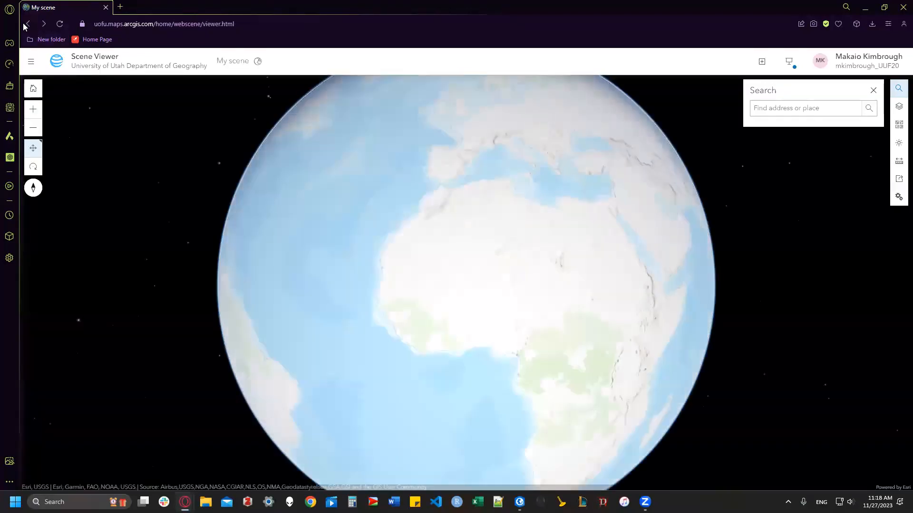
{"action": "right_click", "coordinate": [27, 23]}
{"action": "left_click", "coordinate": [97, 50]}
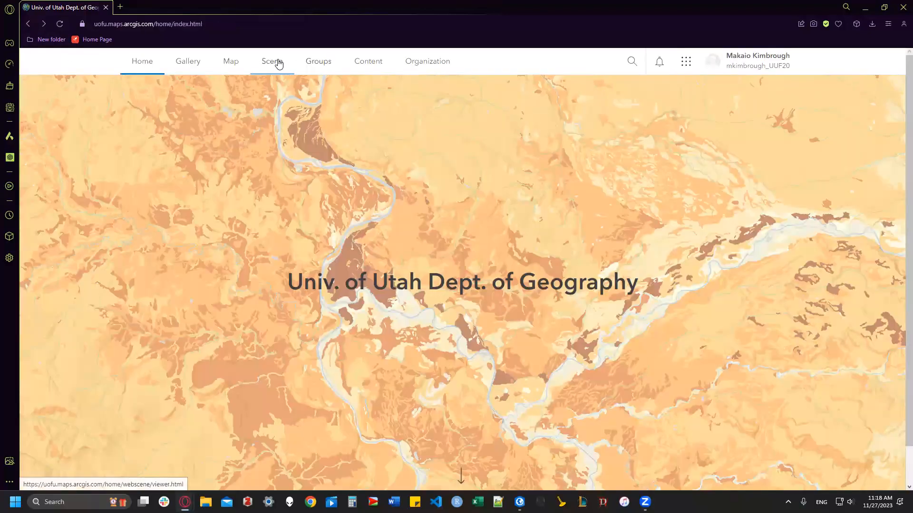
Step: Review the Groups, Content and Organization pages of the ArcGIS Online site and return to its home page
{"action": "left_click", "coordinate": [317, 63]}
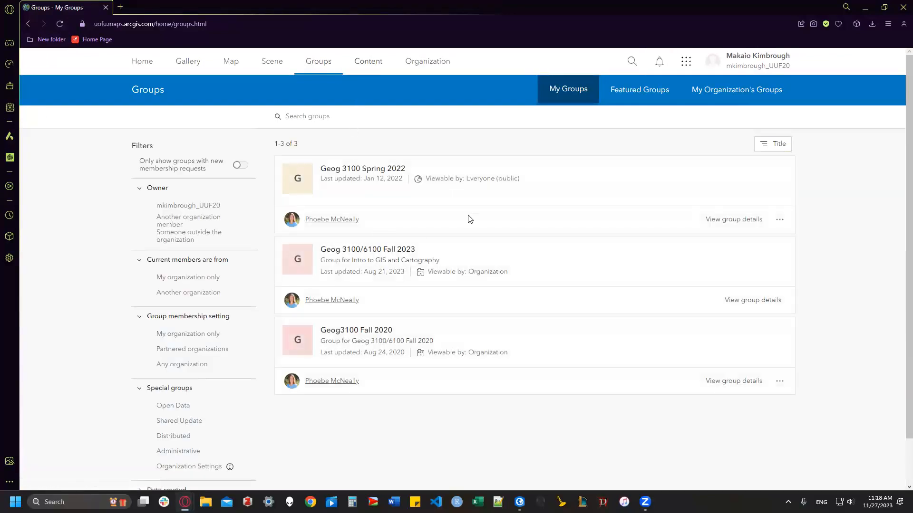
{"action": "left_click", "coordinate": [372, 72]}
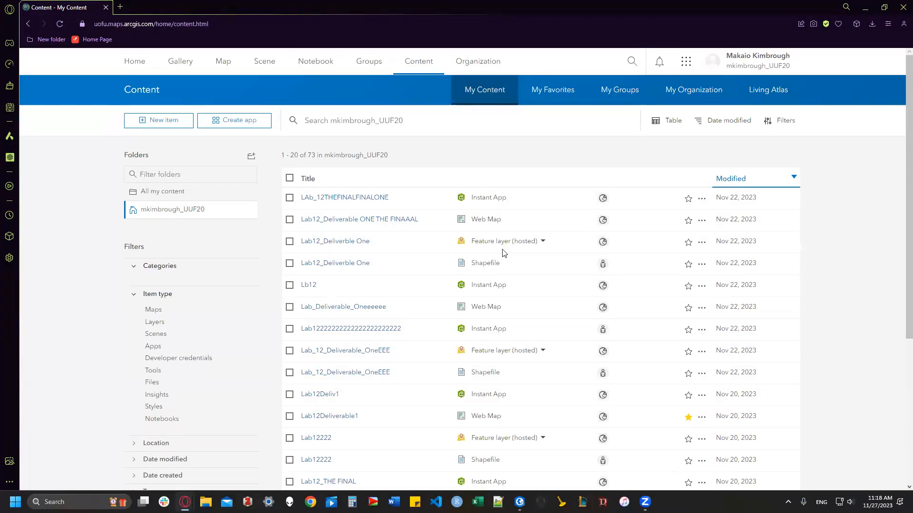
{"action": "left_click", "coordinate": [461, 71]}
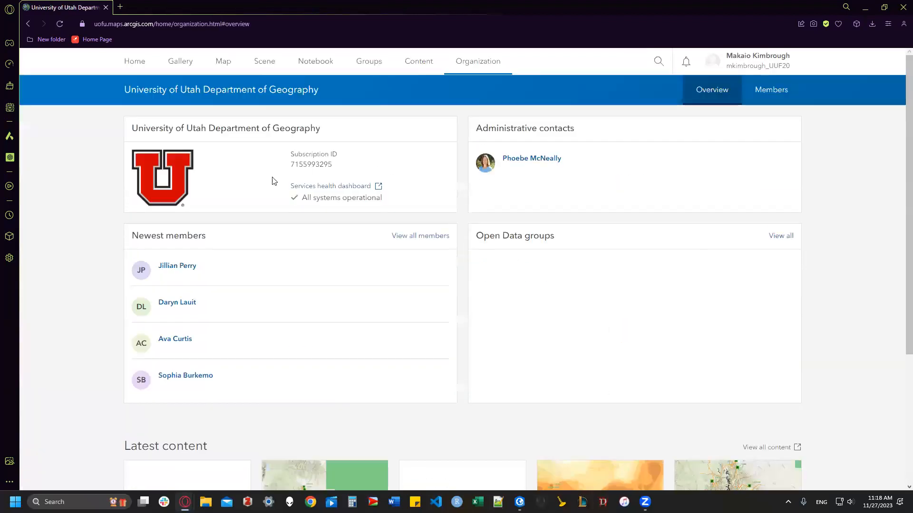
{"action": "left_click", "coordinate": [129, 62]}
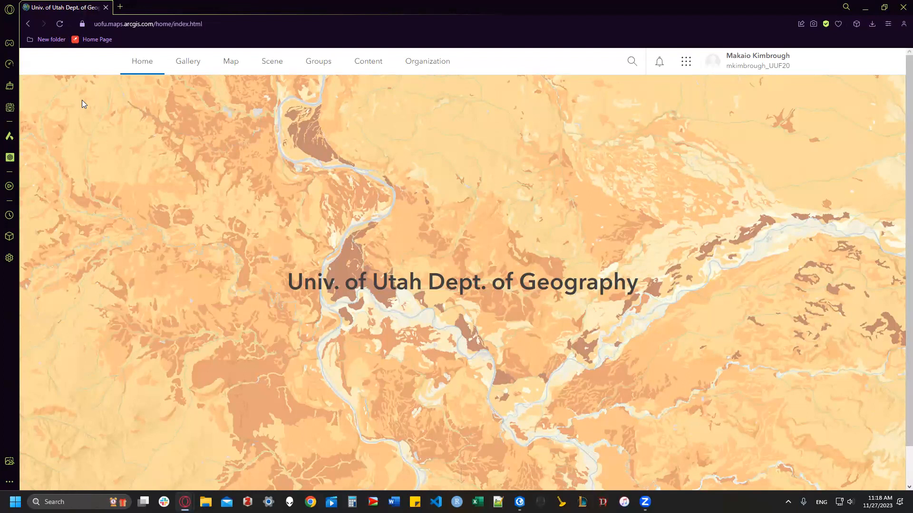
Step: Start a new map in Map Viewer and add the Glaciers100K feature layer by Training Services, found by searching ArcGIS Online for "Glaciers100k"
{"action": "left_click", "coordinate": [226, 61]}
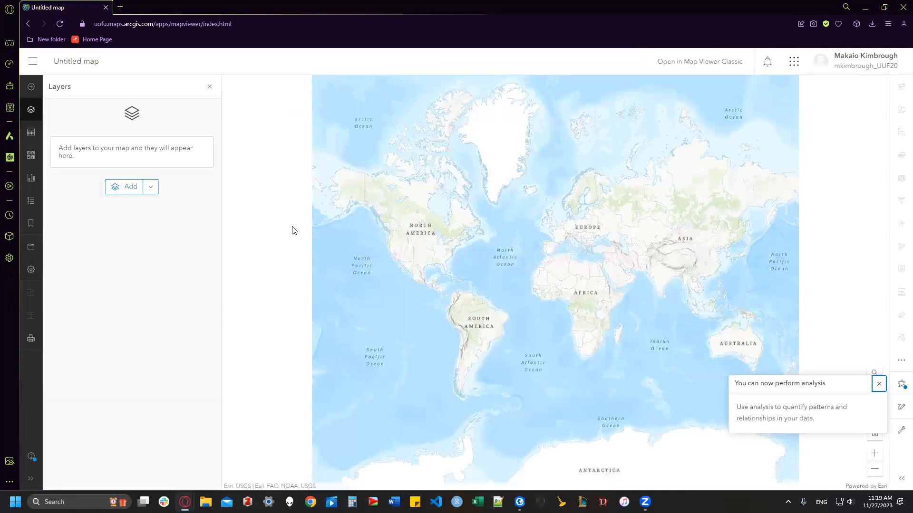
{"action": "left_click", "coordinate": [879, 384]}
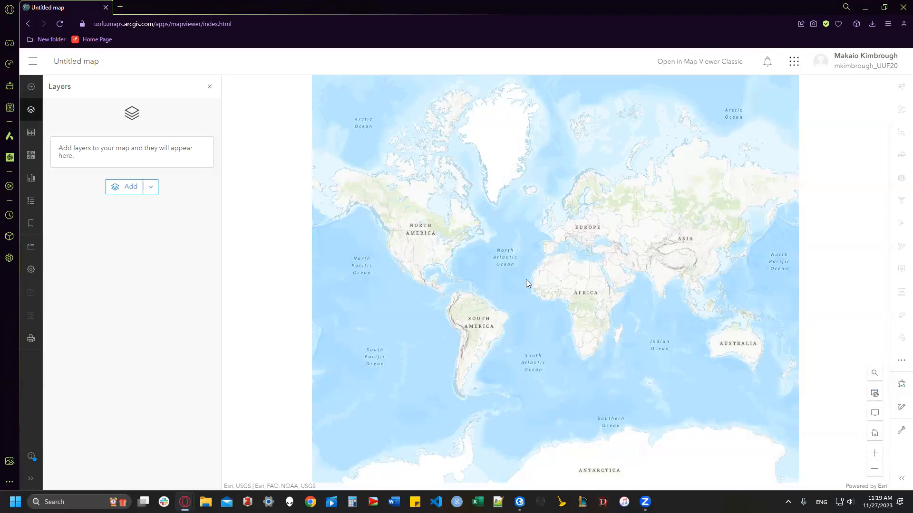
{"action": "left_click", "coordinate": [114, 191]}
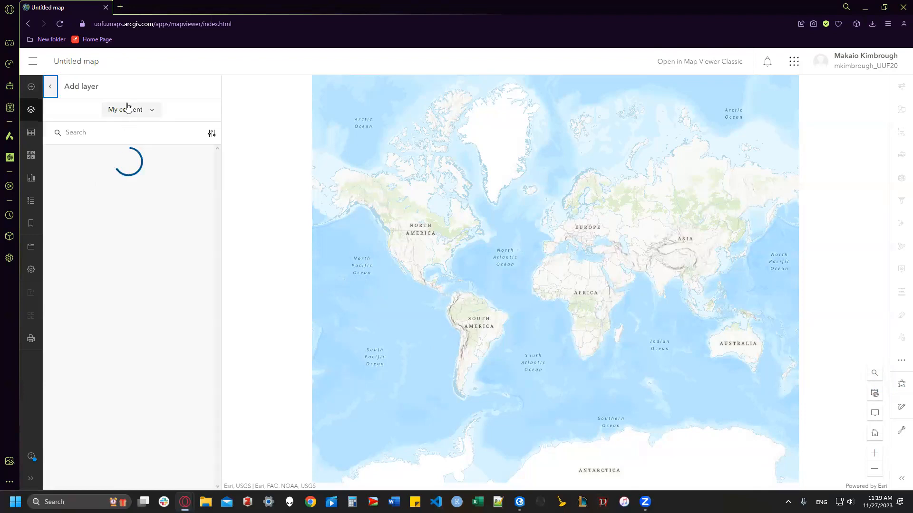
{"action": "left_click", "coordinate": [118, 114]}
{"action": "left_click", "coordinate": [131, 231]}
{"action": "left_click", "coordinate": [104, 135]}
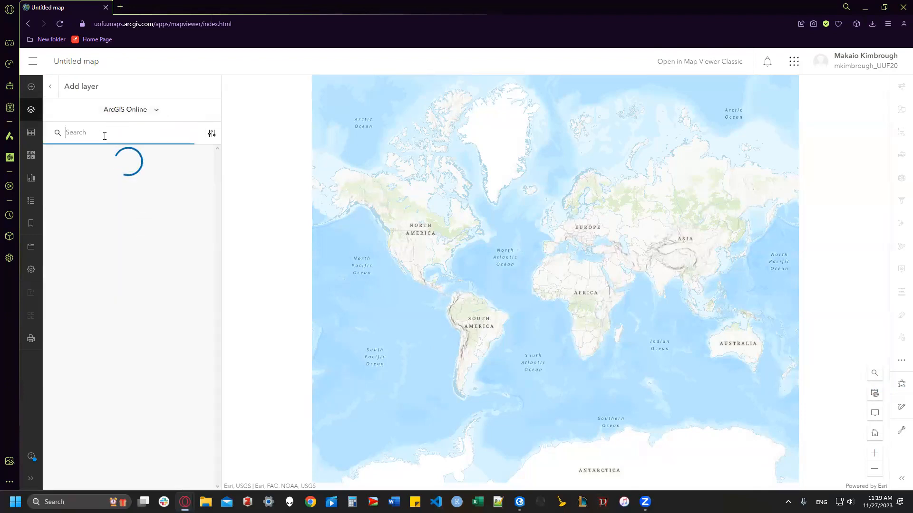
{"action": "type", "text": "Glaciers100k"}
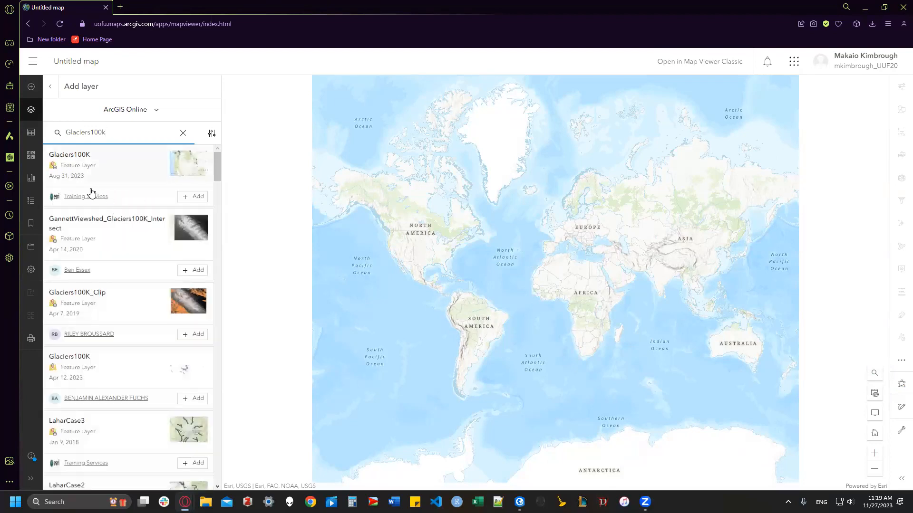
{"action": "left_click", "coordinate": [197, 198]}
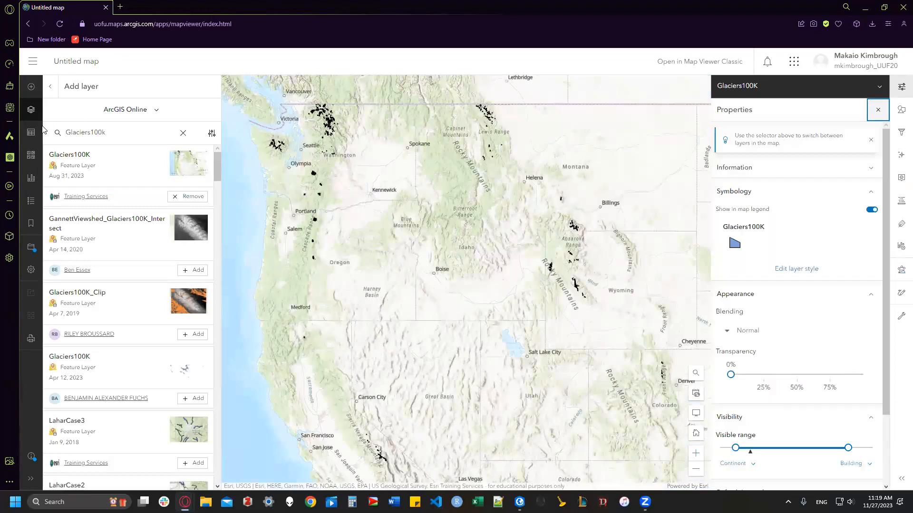
{"action": "key", "text": "Escape"}
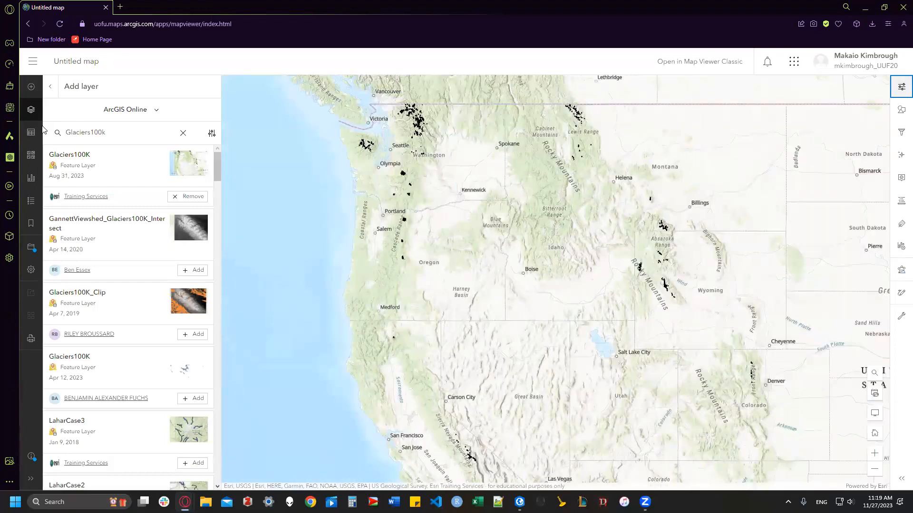
Step: Search ArcGIS Online for "Gannet Peak" and add the Gannett_Peak feature layer dated Oct 19, 2017 to the map
{"action": "double_click", "coordinate": [86, 132]}
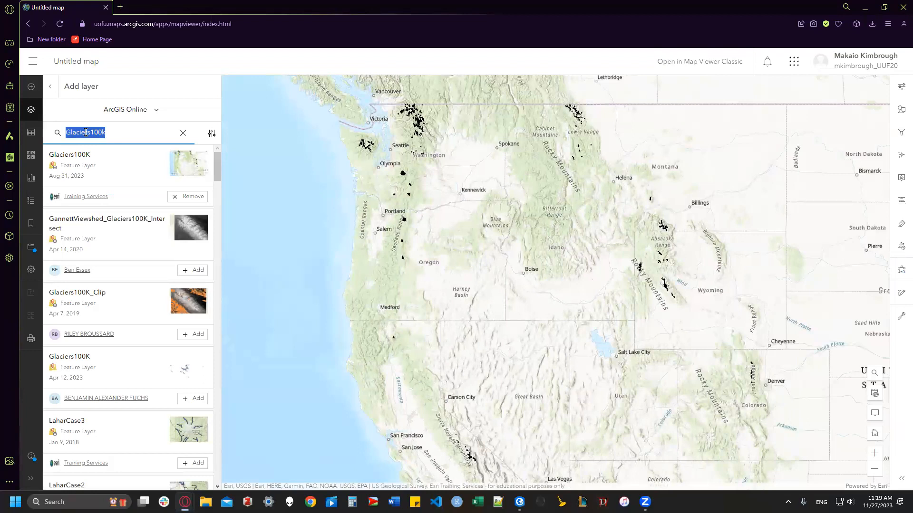
{"action": "type", "text": "Gannet Peak"}
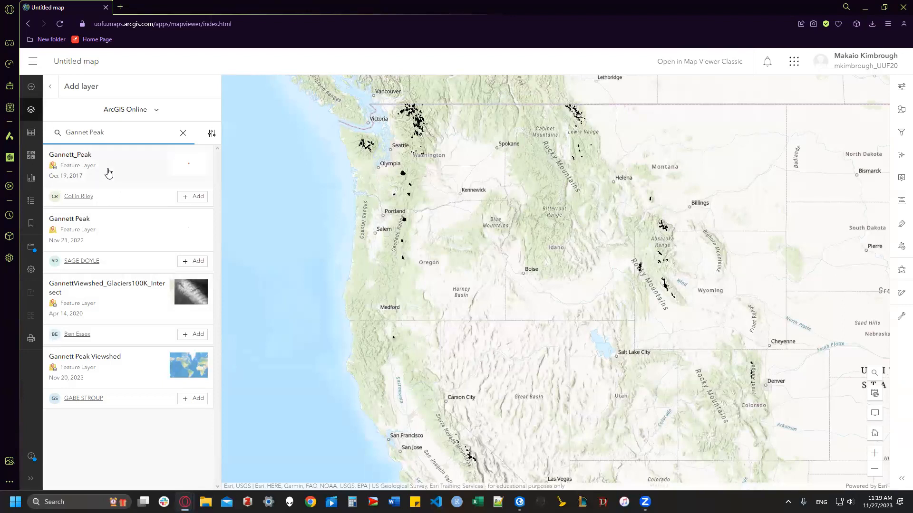
{"action": "left_click", "coordinate": [184, 196]}
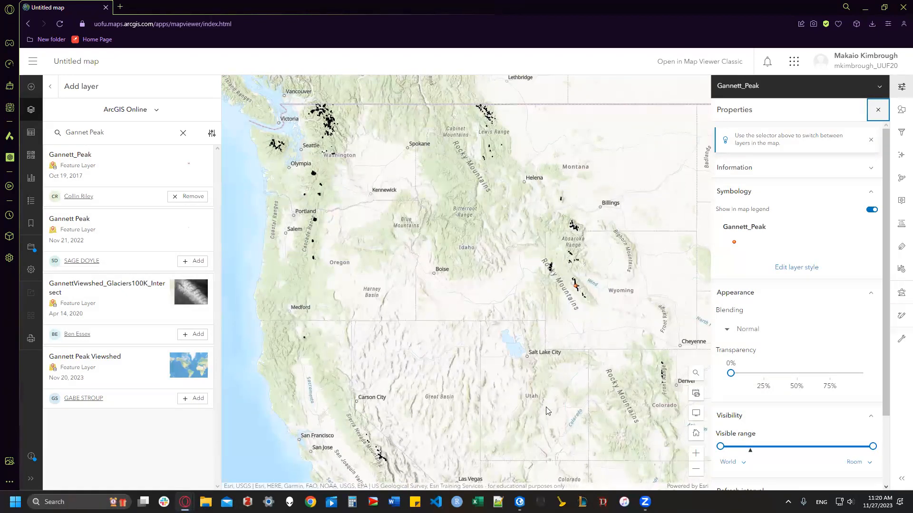
Step: Switch to ArcGIS Pro and add the ArcGIS_Online_Lab.gdb geodatabase from the Downloads folder to the project's databases
{"action": "key", "text": "alt+Tab"}
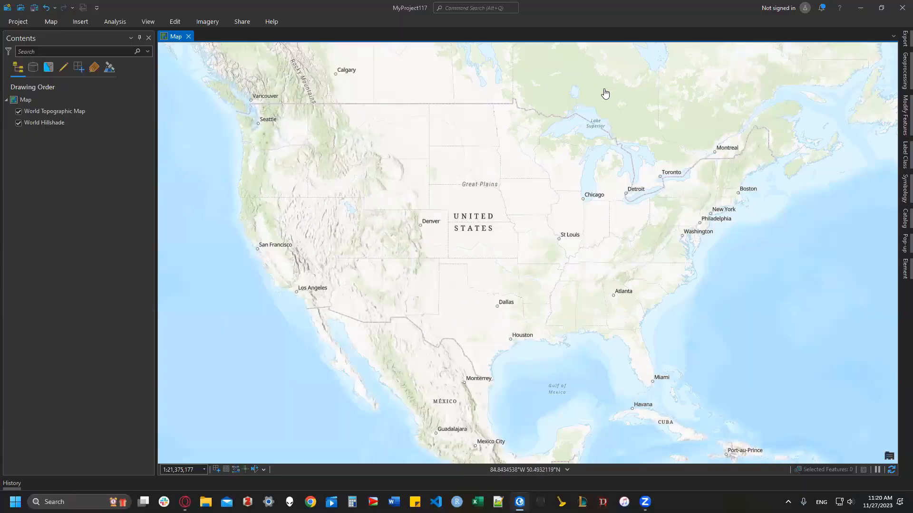
{"action": "left_click", "coordinate": [905, 218]}
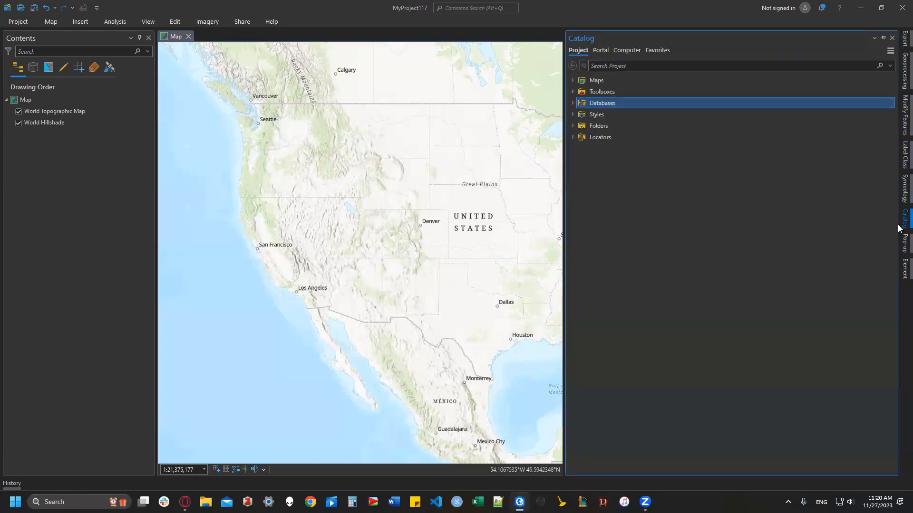
{"action": "right_click", "coordinate": [616, 105]}
{"action": "left_click", "coordinate": [625, 105]}
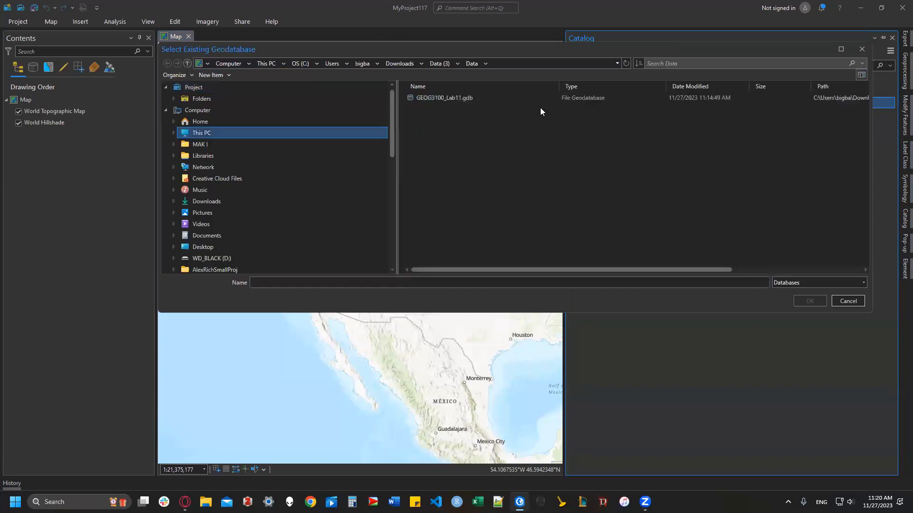
{"action": "left_click", "coordinate": [409, 64]}
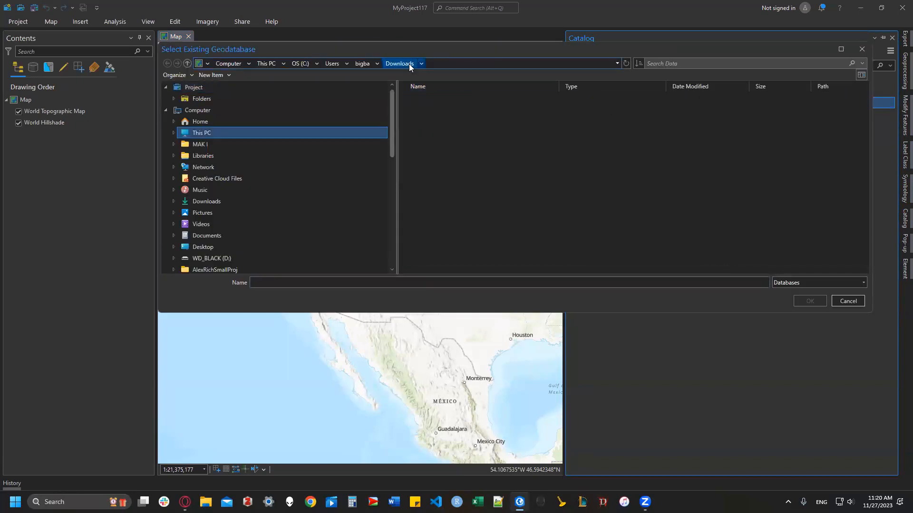
{"action": "left_click", "coordinate": [682, 88]}
{"action": "left_click", "coordinate": [497, 97]}
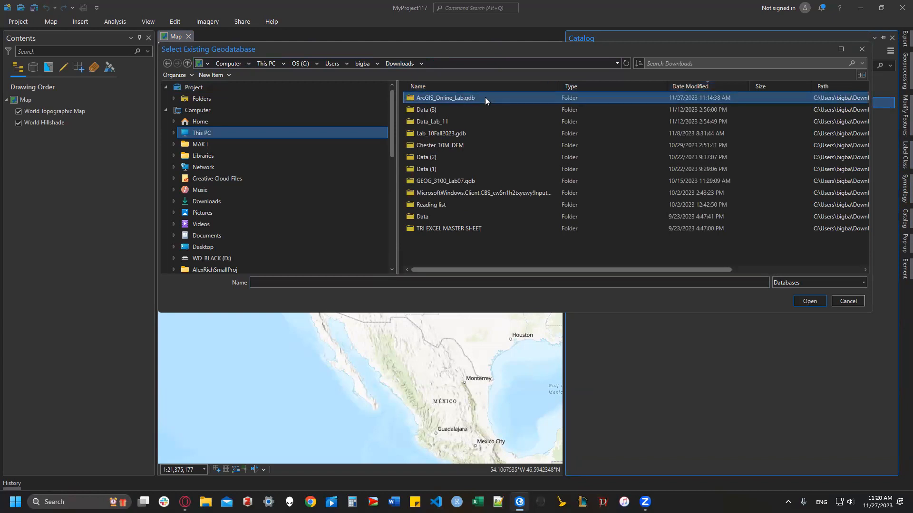
{"action": "double_click", "coordinate": [456, 98]}
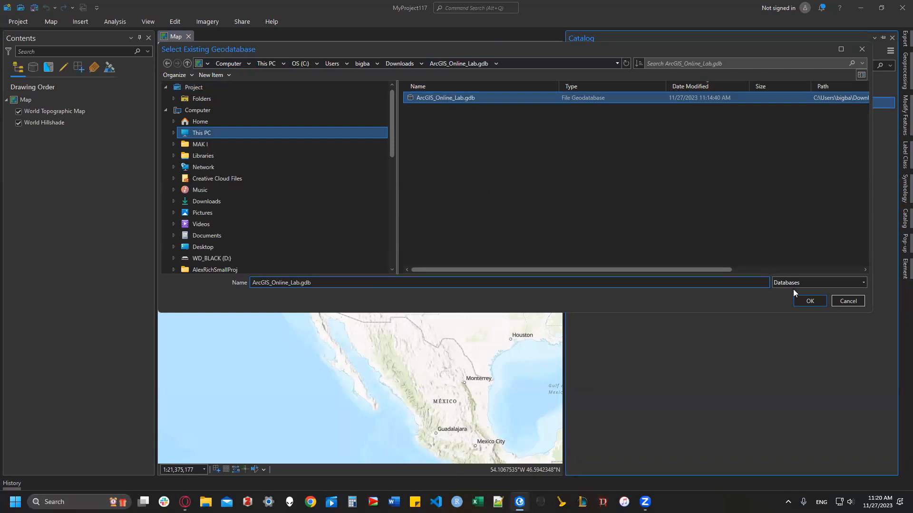
{"action": "left_click", "coordinate": [808, 301]}
Step: Add the Elevation raster from ArcGIS_Online_Lab.gdb to the current map
{"action": "left_click", "coordinate": [573, 103]}
{"action": "left_click", "coordinate": [580, 126]}
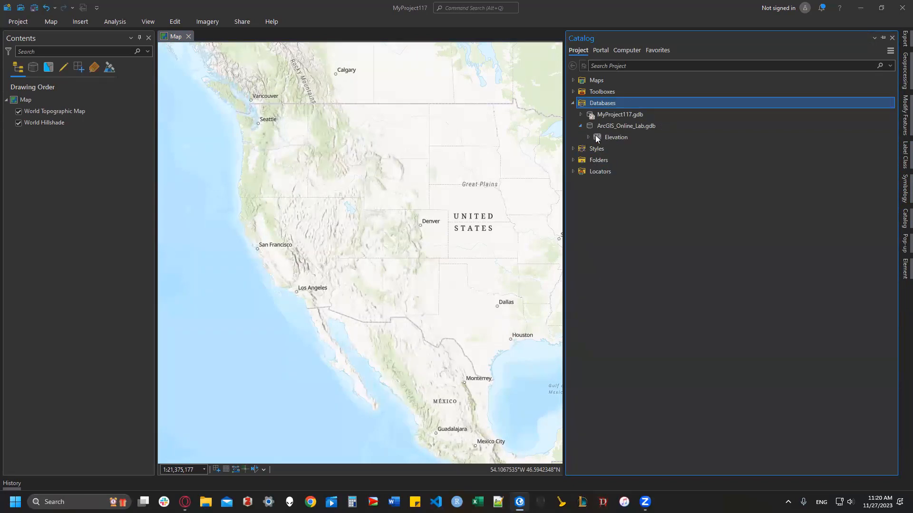
{"action": "right_click", "coordinate": [597, 136]}
{"action": "key", "text": "Escape"}
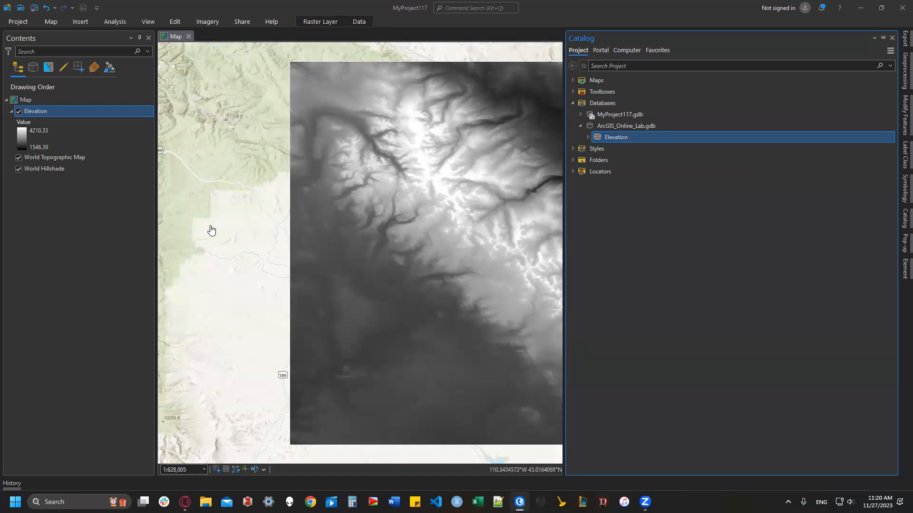
Step: Start adding data to the current map from a path or service URL
{"action": "left_click_drag", "start_coordinate": [412, 241], "coordinate": [389, 236]}
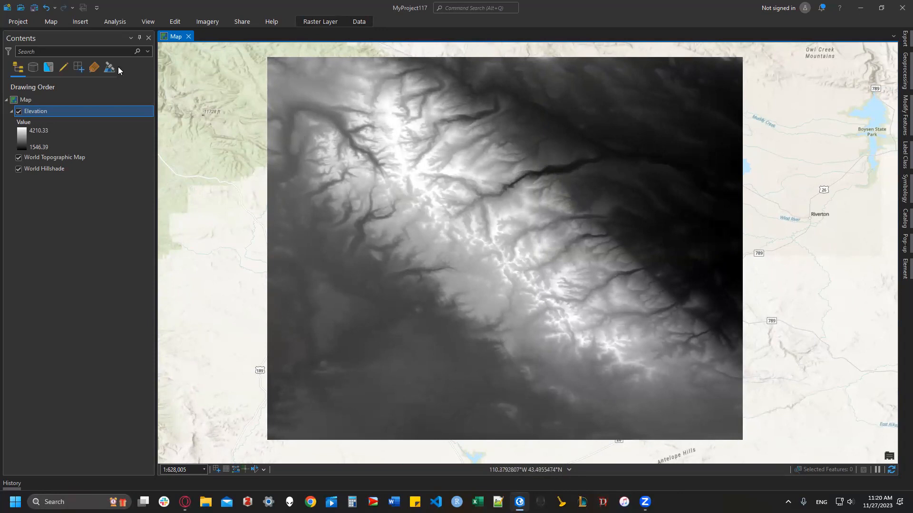
{"action": "left_click", "coordinate": [51, 21]}
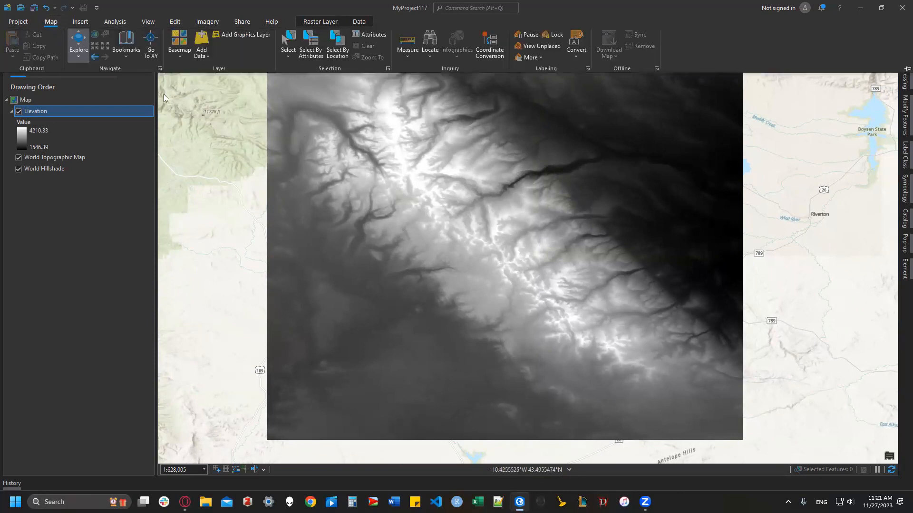
{"action": "left_click", "coordinate": [198, 56]}
{"action": "left_click", "coordinate": [235, 104]}
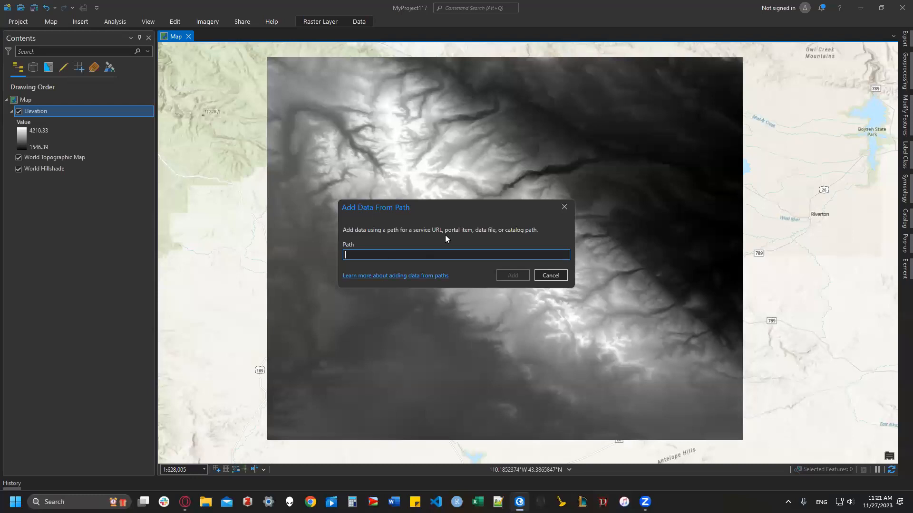
Step: Switch to Map Viewer in the browser and copy the service URL from the Gannett_Peak layer's item page
{"action": "left_click", "coordinate": [228, 447]}
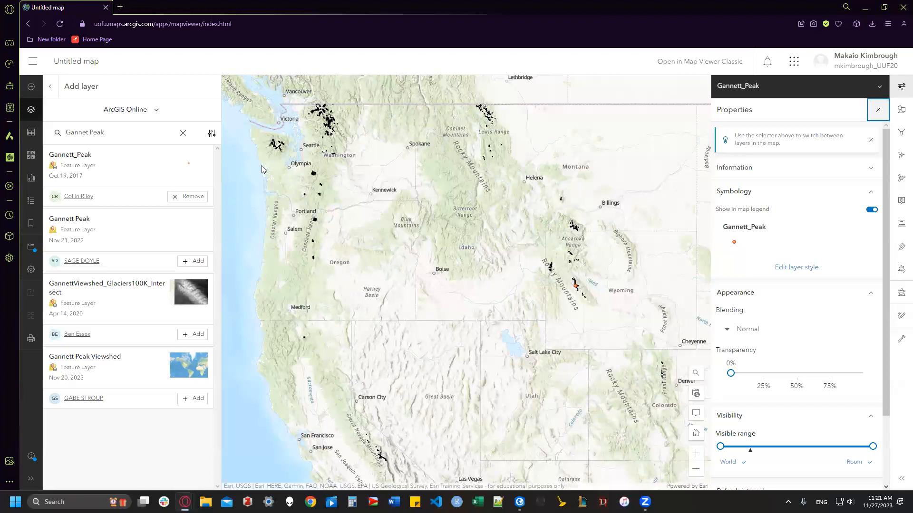
{"action": "left_click", "coordinate": [48, 89]}
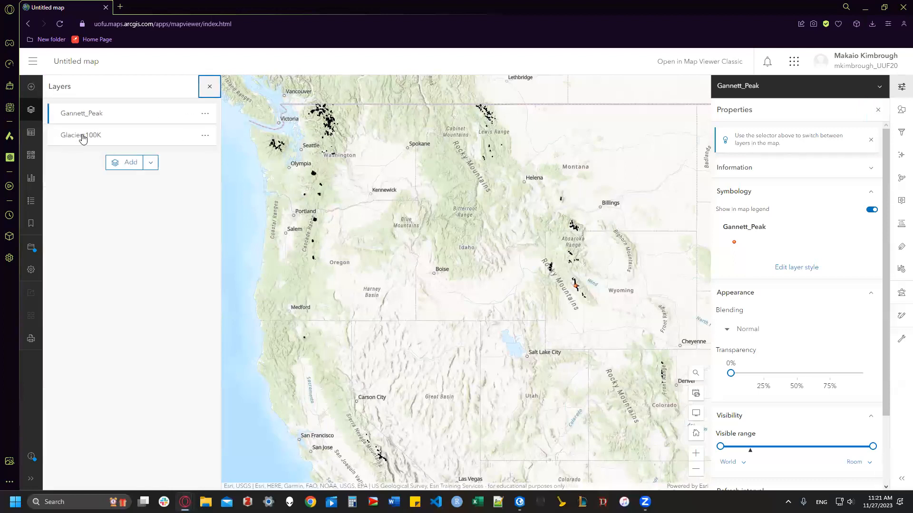
{"action": "left_click", "coordinate": [117, 116]}
{"action": "left_click", "coordinate": [117, 116]}
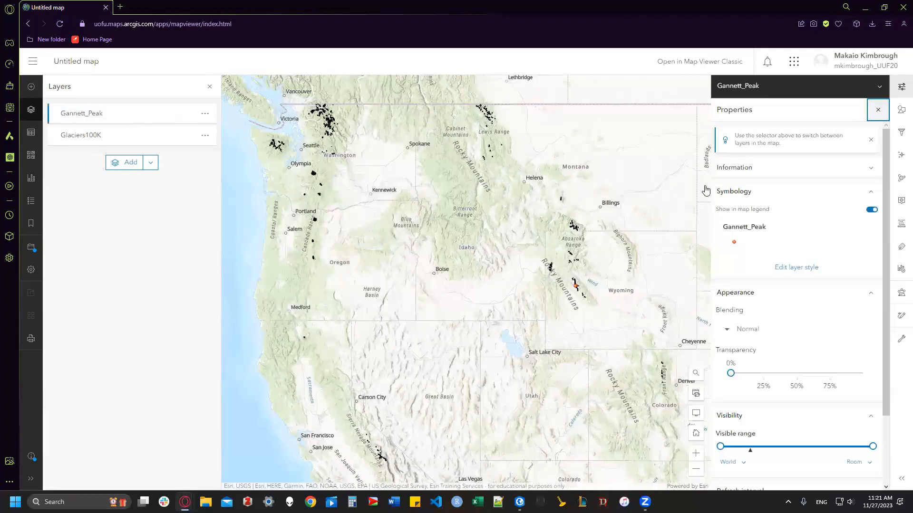
{"action": "left_click", "coordinate": [735, 168]}
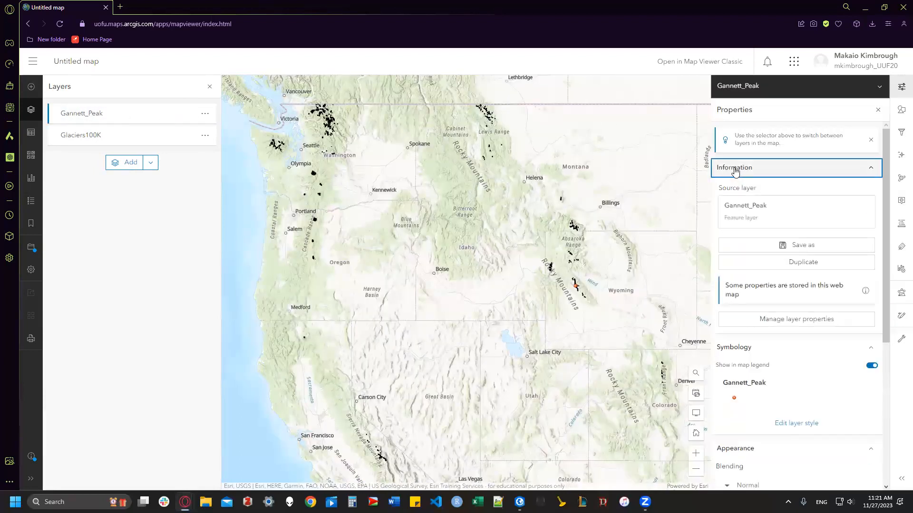
{"action": "left_click", "coordinate": [782, 220]}
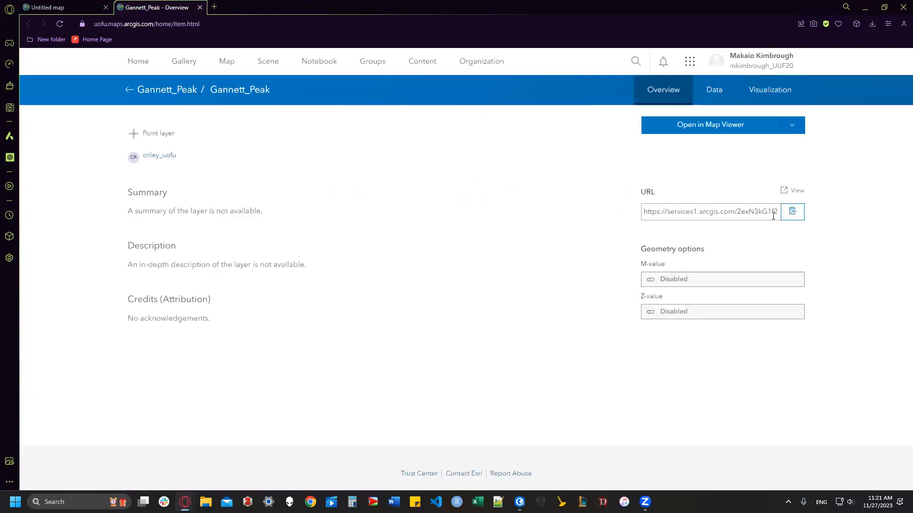
{"action": "left_click", "coordinate": [798, 216]}
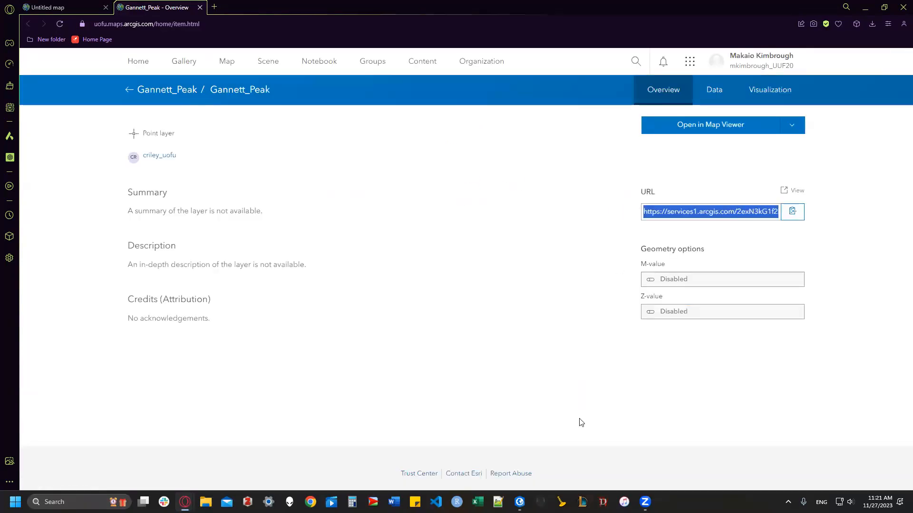
Step: Switch back to ArcGIS Pro and add the Gannett_Peak feature service to the map from the copied URL
{"action": "key", "text": "alt+Tab"}
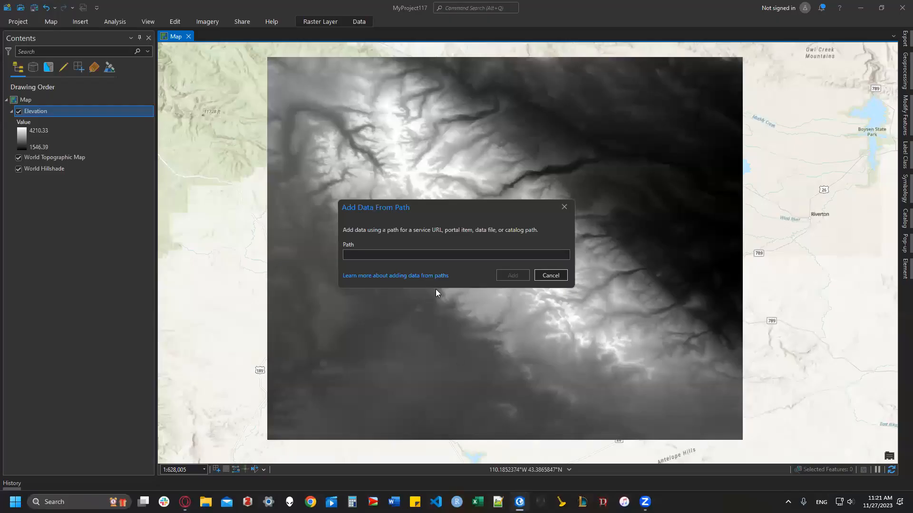
{"action": "key", "text": "ctrl+v"}
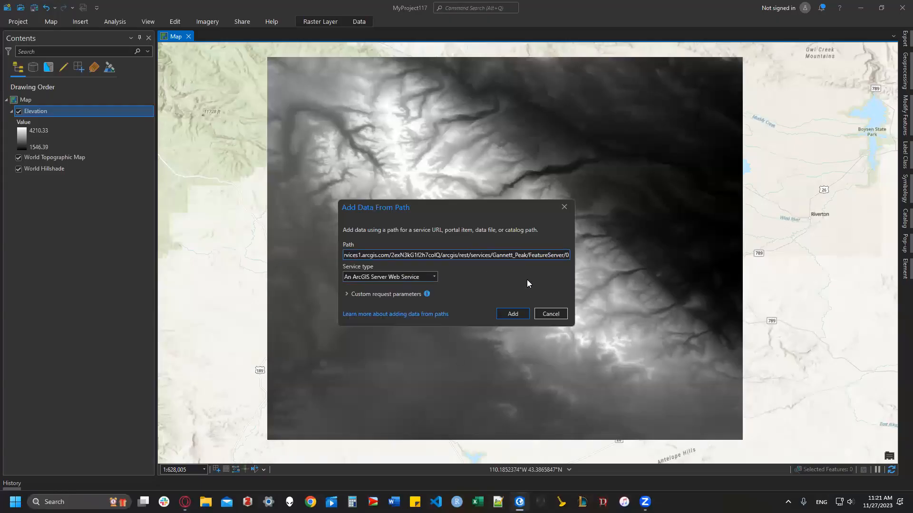
{"action": "left_click", "coordinate": [507, 314]}
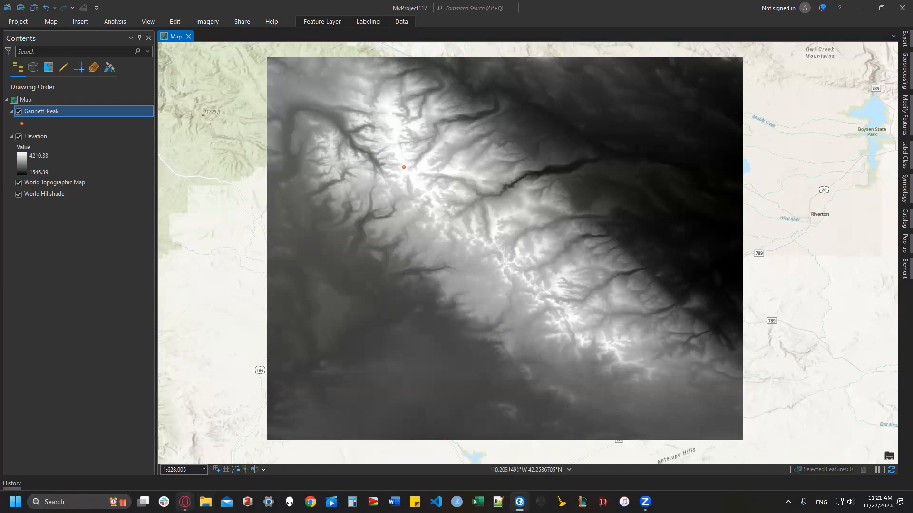
Step: Return to the web map in the browser and copy the service URL from the Glaciers100K layer's item page
{"action": "mouse_move", "coordinate": [185, 502]}
{"action": "left_click", "coordinate": [229, 454]}
{"action": "left_click", "coordinate": [53, 7]}
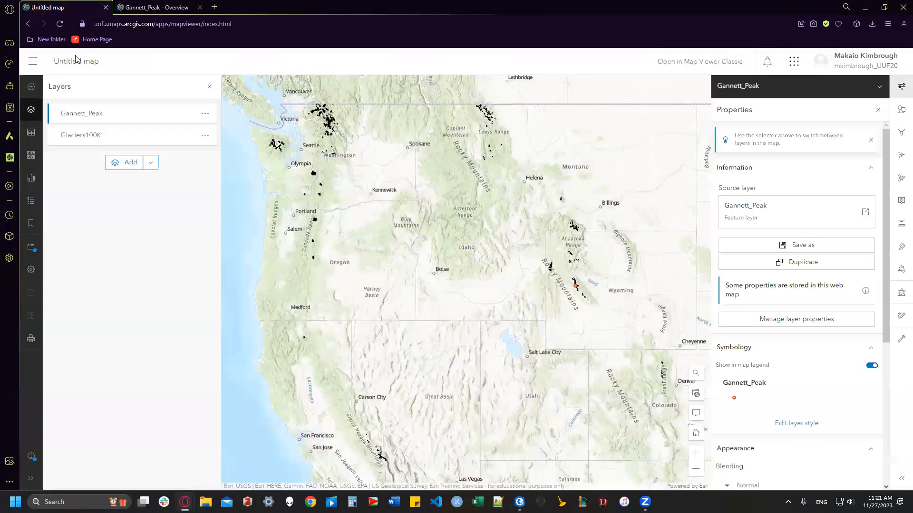
{"action": "left_click", "coordinate": [94, 137]}
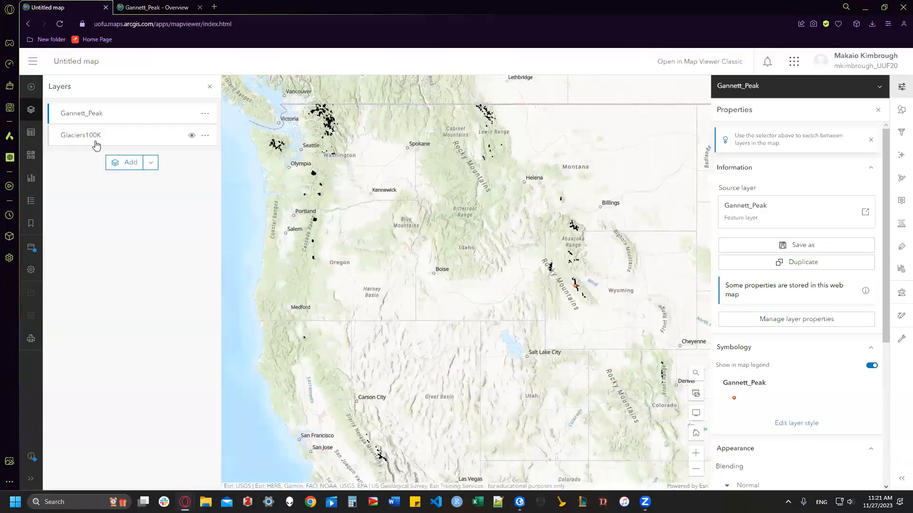
{"action": "left_click", "coordinate": [763, 169]}
{"action": "left_click", "coordinate": [772, 218]}
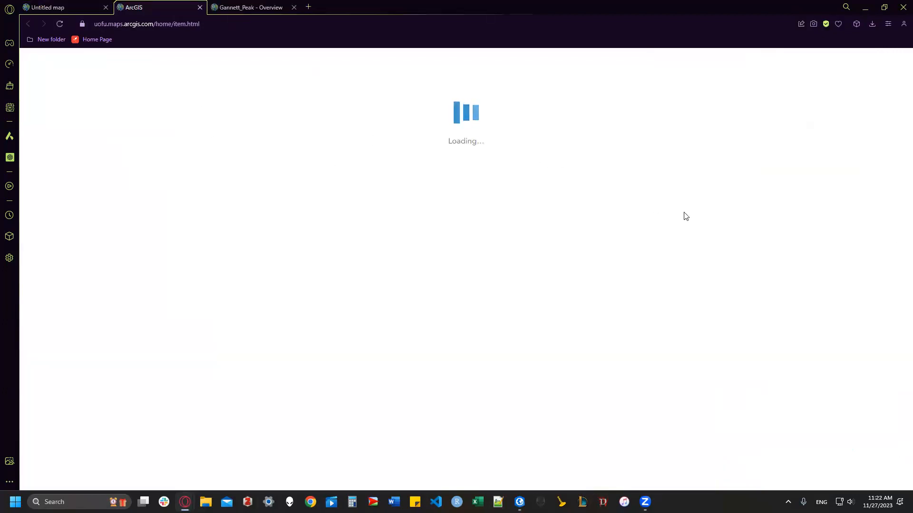
{"action": "left_click", "coordinate": [789, 301]}
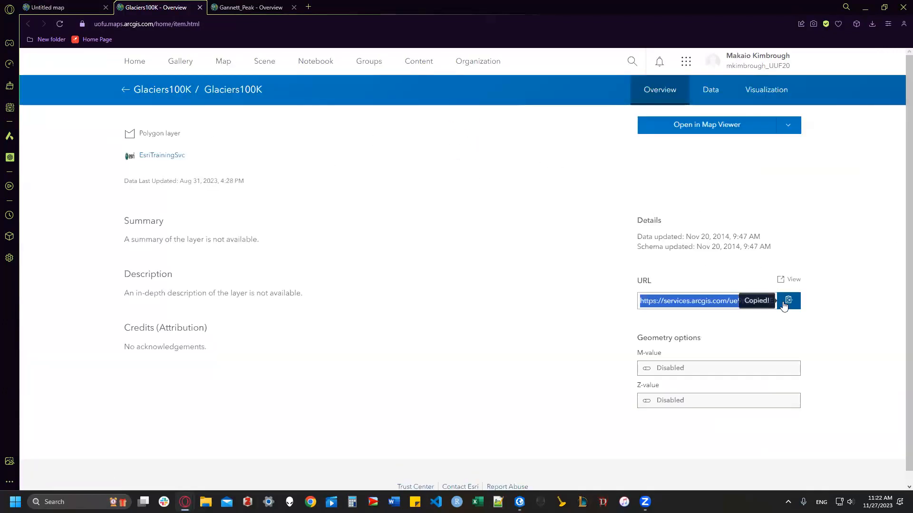
Step: Switch to ArcGIS Pro and add the Glaciers100K feature service to the map from the copied URL path
{"action": "left_click", "coordinate": [520, 502]}
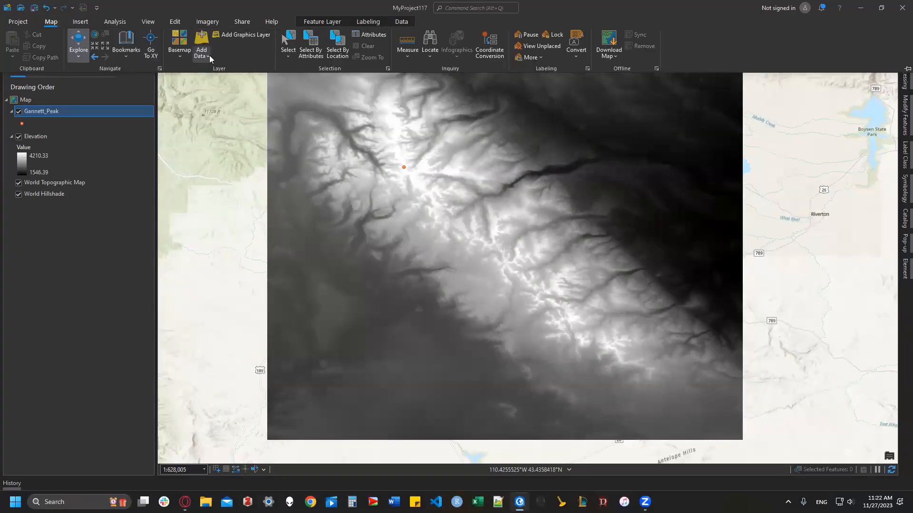
{"action": "left_click", "coordinate": [201, 54]}
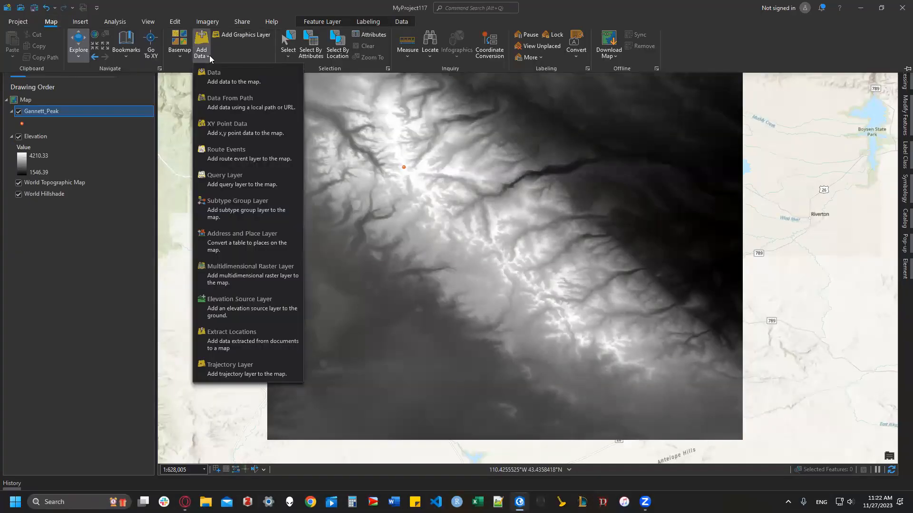
{"action": "left_click", "coordinate": [247, 111]}
{"action": "key", "text": "ctrl+v"}
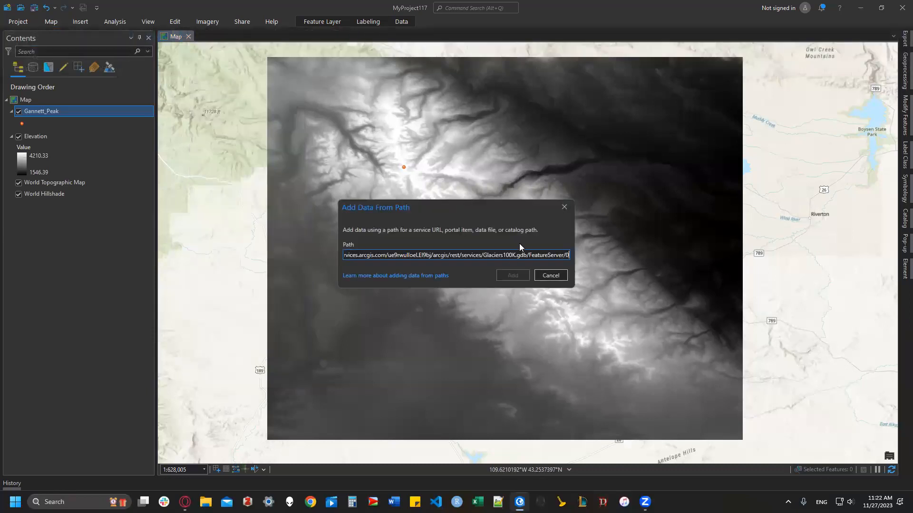
{"action": "left_click", "coordinate": [517, 316]}
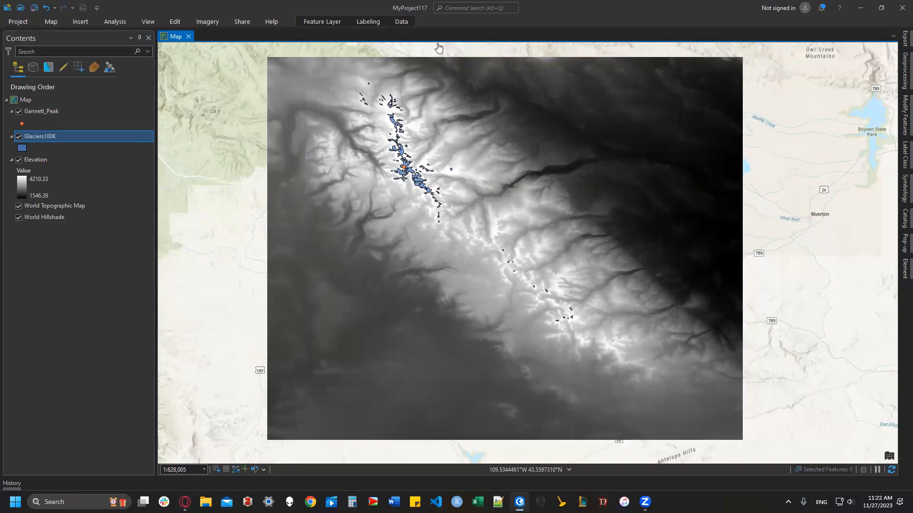
Step: Run the Spatial Analyst Viewshed tool with Elevation as input raster and Gannett_Peak as observer features
{"action": "key", "text": "alt+q"}
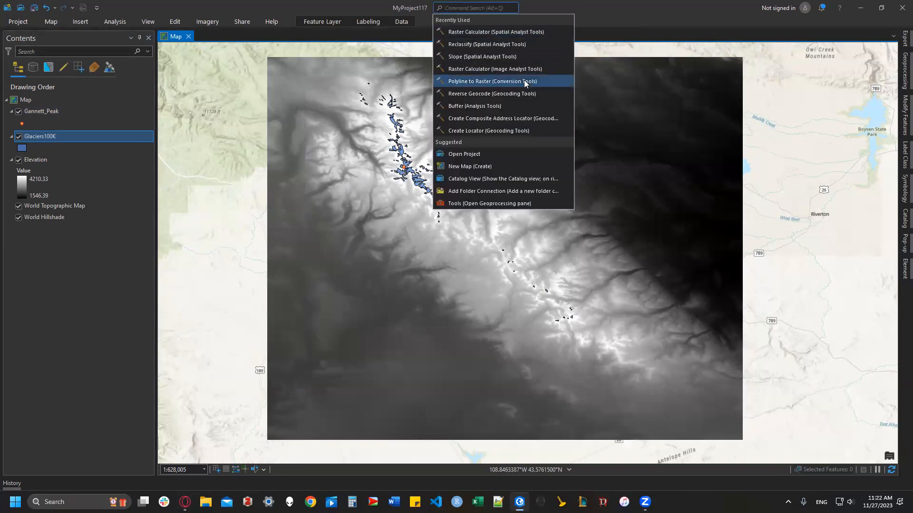
{"action": "type", "text": "viewshed"}
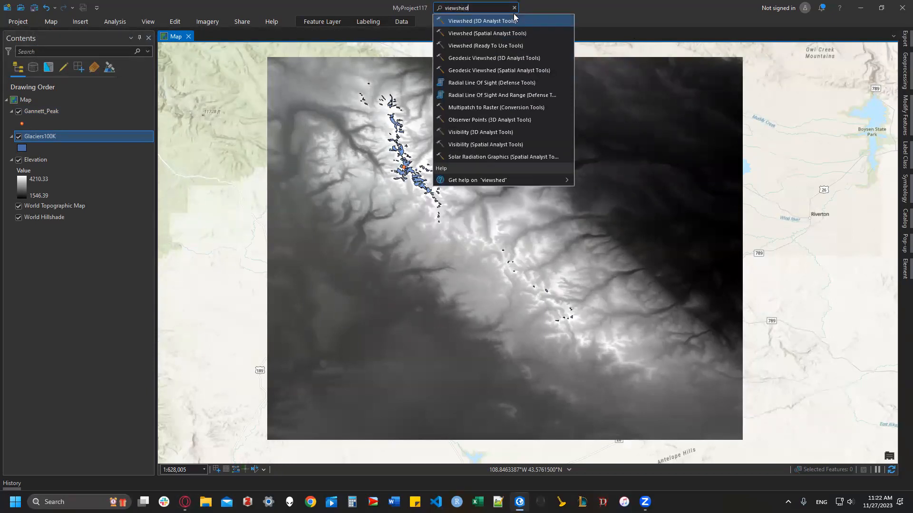
{"action": "left_click", "coordinate": [467, 33]}
{"action": "left_click", "coordinate": [876, 103]}
{"action": "left_click", "coordinate": [839, 118]}
{"action": "left_click", "coordinate": [858, 124]}
{"action": "left_click", "coordinate": [822, 133]}
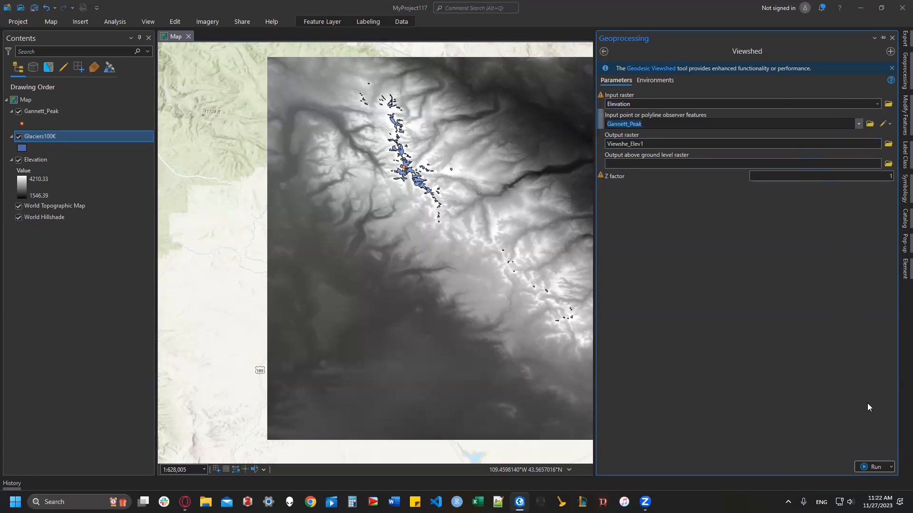
{"action": "left_click", "coordinate": [870, 467]}
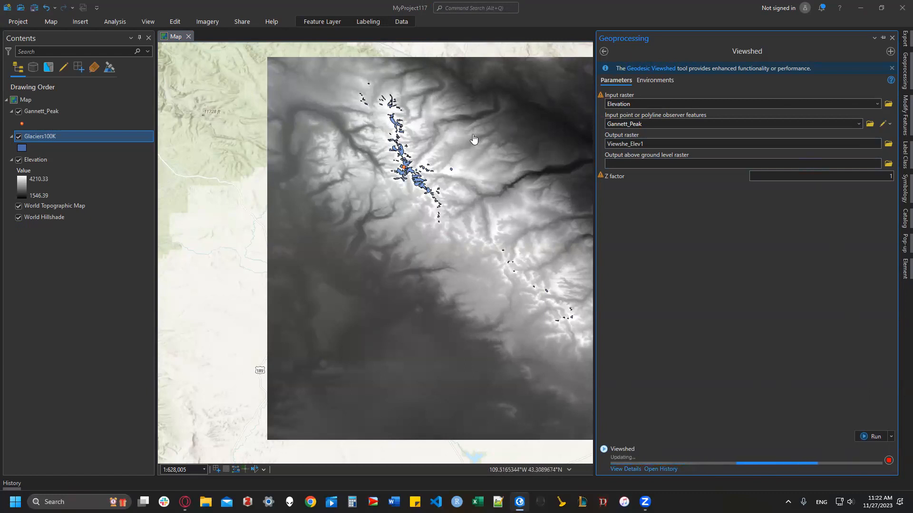
{"action": "left_click_drag", "start_coordinate": [477, 126], "coordinate": [376, 140]}
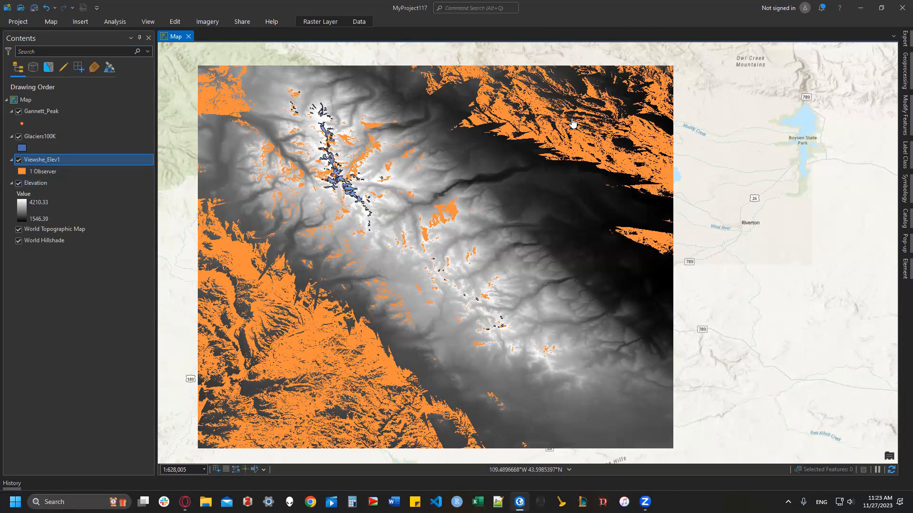
Step: Convert the viewshed raster to polygons with the Raster to Polygon tool, using the Value field and simplified polygons
{"action": "key", "text": "alt+q"}
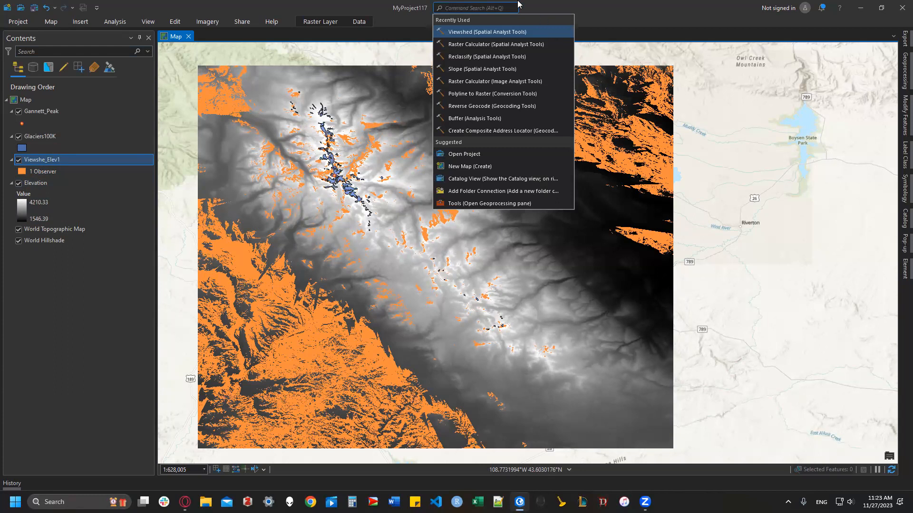
{"action": "type", "text": "raster to polygon"}
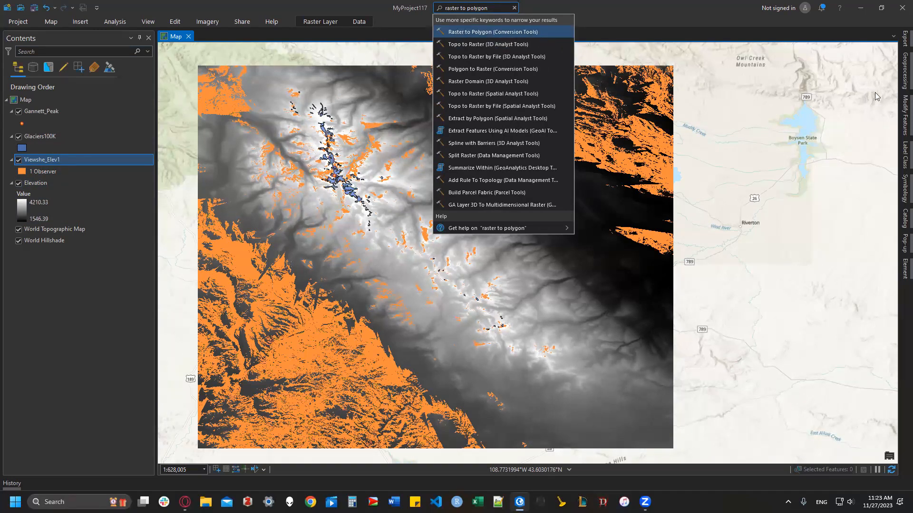
{"action": "key", "text": "Return"}
{"action": "left_click", "coordinate": [818, 101]}
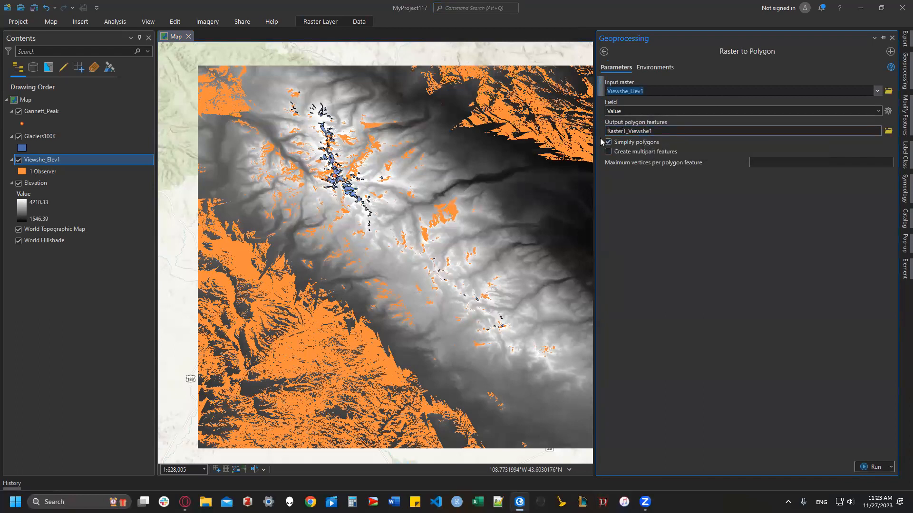
{"action": "left_click", "coordinate": [873, 467]}
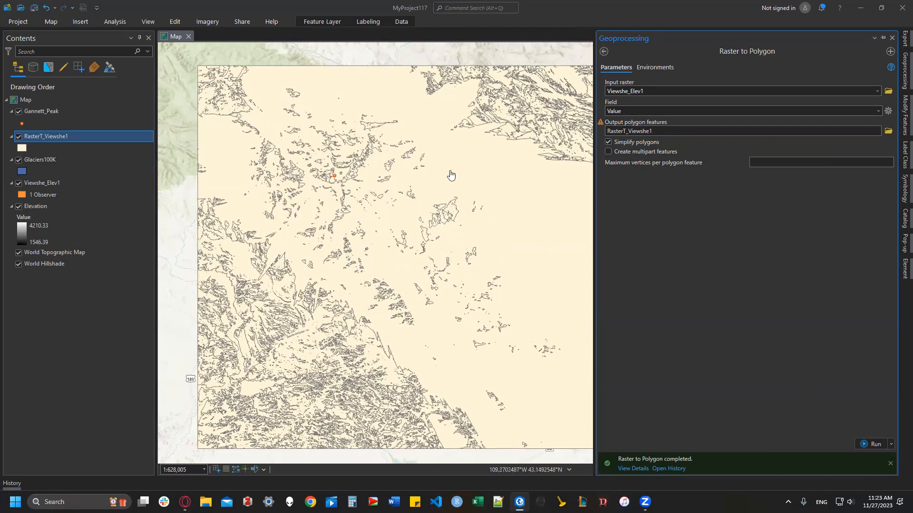
{"action": "left_click", "coordinate": [385, 199]}
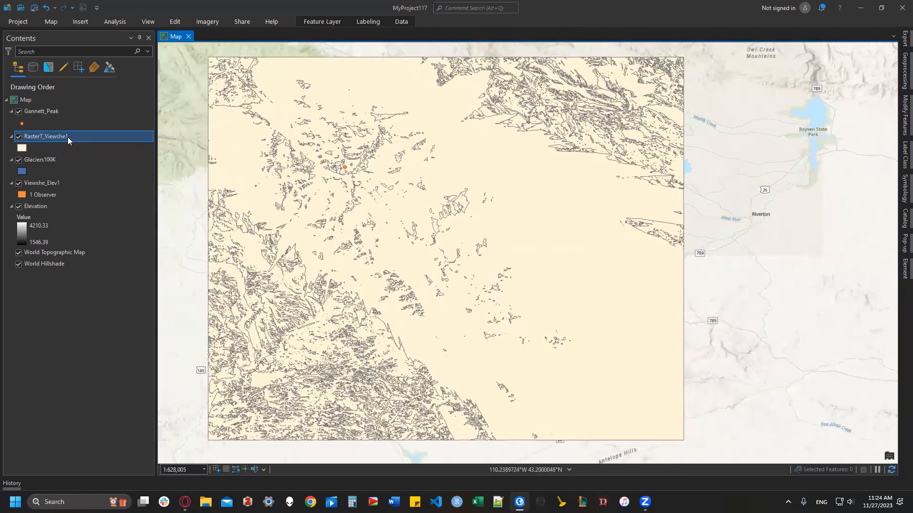
Step: Add a definition query to RasterT_Viewshe1 keeping only gridcode equal to 1, and hide the Viewshe_Elev1 layer
{"action": "left_click", "coordinate": [45, 138]}
{"action": "right_click", "coordinate": [45, 137]}
{"action": "left_click", "coordinate": [90, 458]}
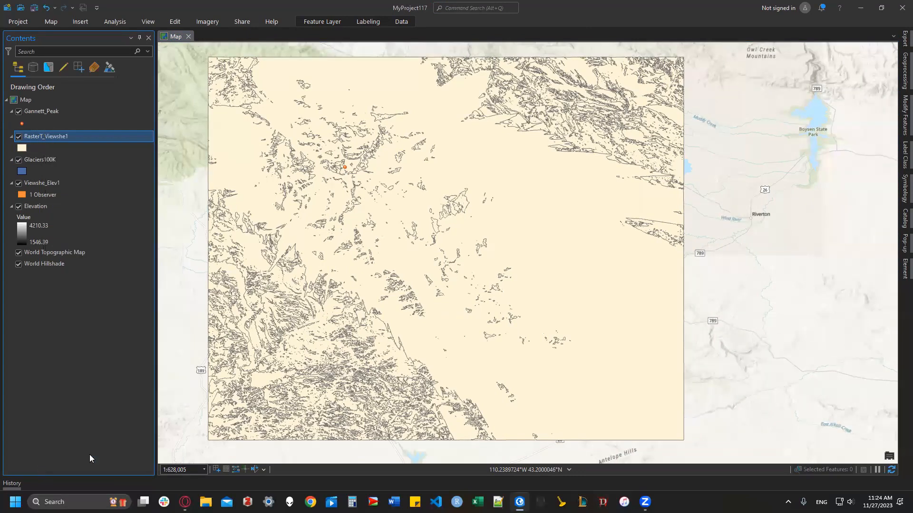
{"action": "left_click", "coordinate": [305, 142]}
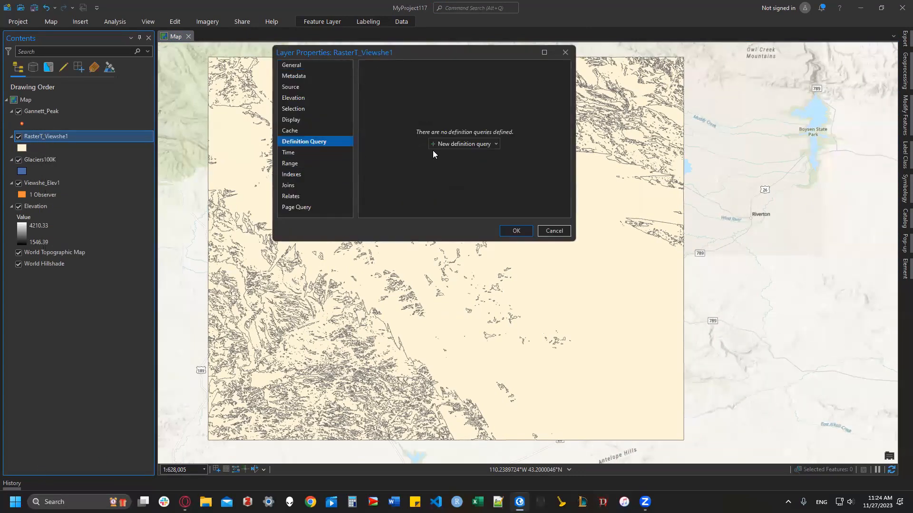
{"action": "left_click", "coordinate": [469, 145]}
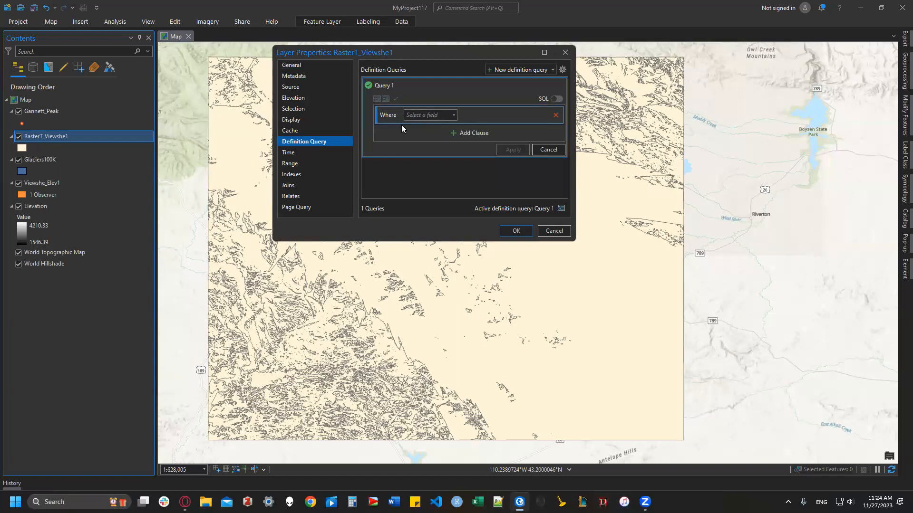
{"action": "left_click", "coordinate": [419, 115]}
{"action": "left_click", "coordinate": [422, 143]}
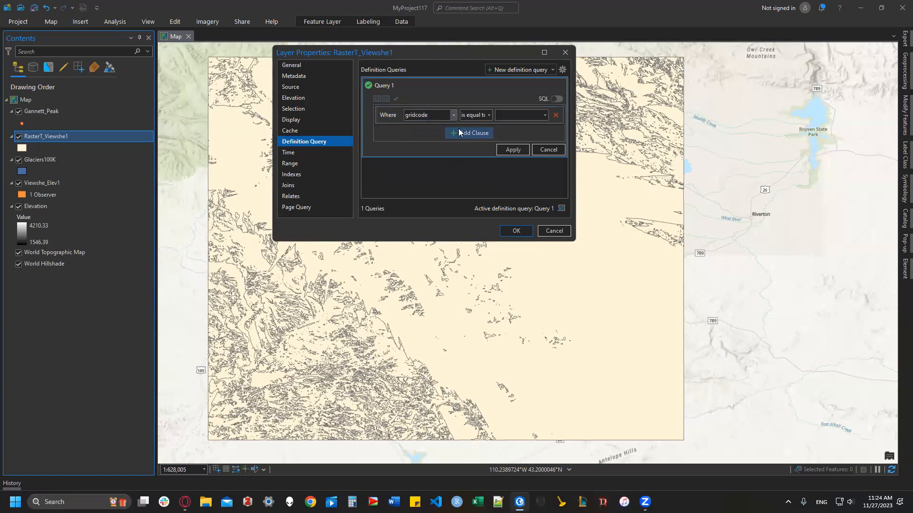
{"action": "left_click", "coordinate": [544, 114]}
{"action": "left_click", "coordinate": [533, 129]}
{"action": "left_click", "coordinate": [505, 152]}
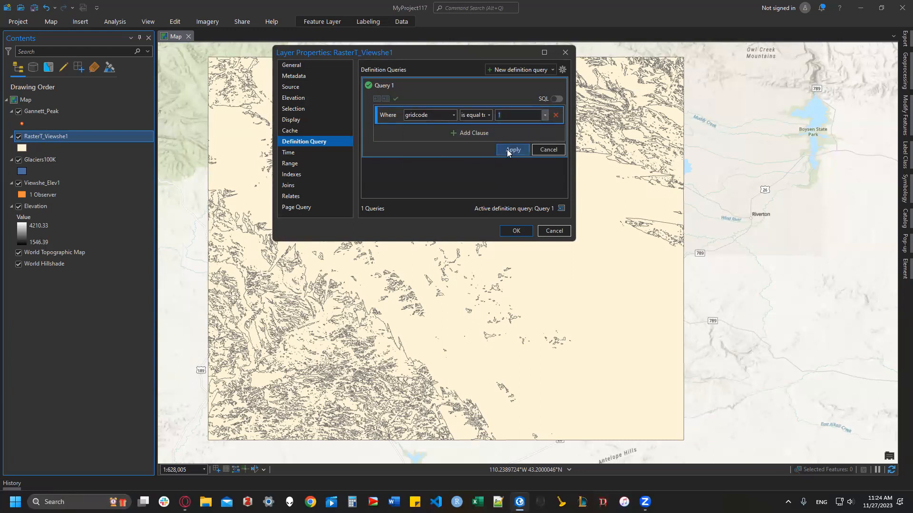
{"action": "left_click", "coordinate": [517, 230]}
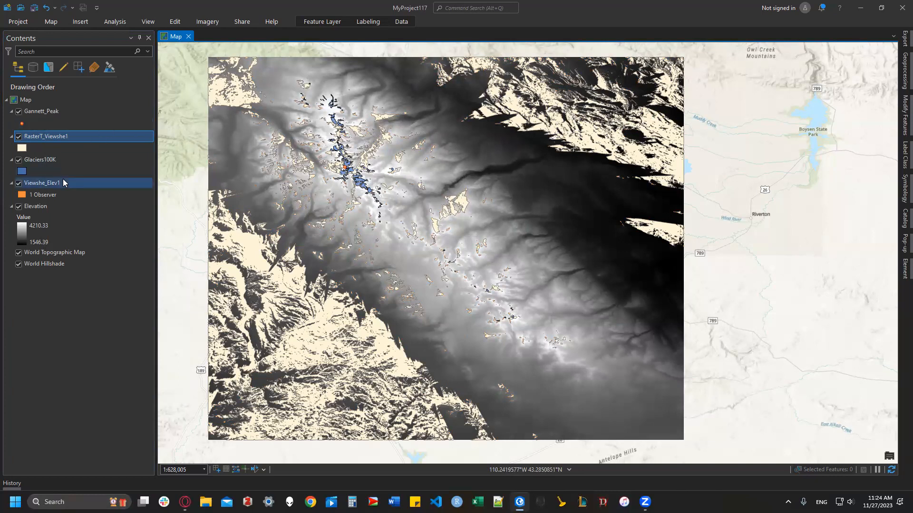
{"action": "left_click", "coordinate": [19, 184]}
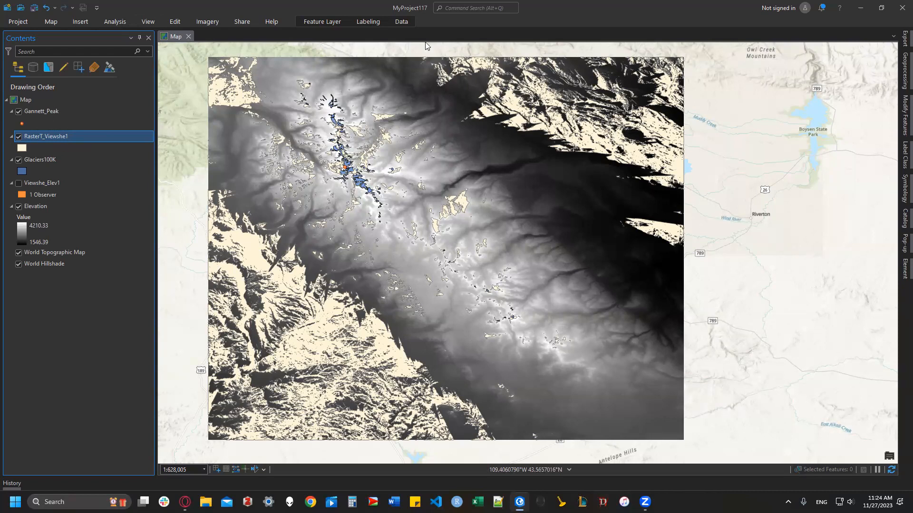
Step: Run the Intersect analysis tool on RasterT_Viewshe1 and Glaciers100K, with output feature class RasterT_Viewshe1_Intersect
{"action": "key", "text": "alt+q"}
{"action": "type", "text": "intersect"}
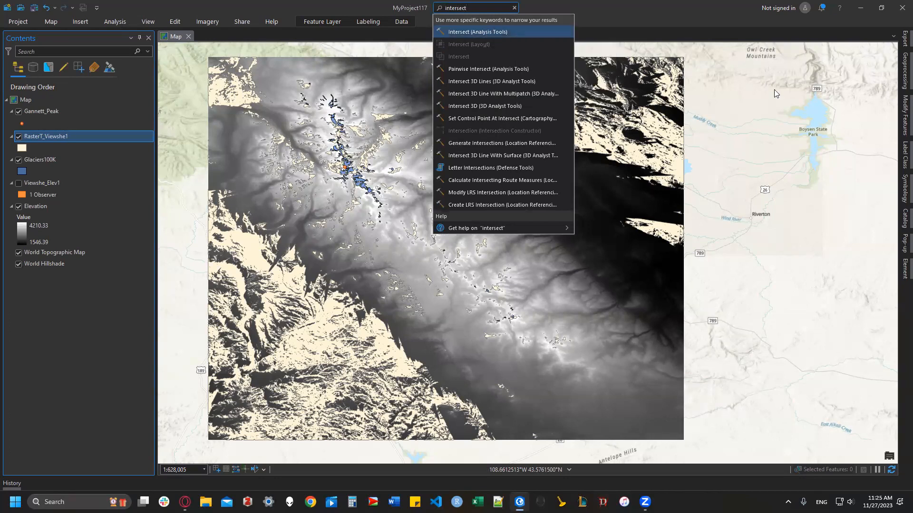
{"action": "key", "text": "Return"}
{"action": "left_click", "coordinate": [780, 106]}
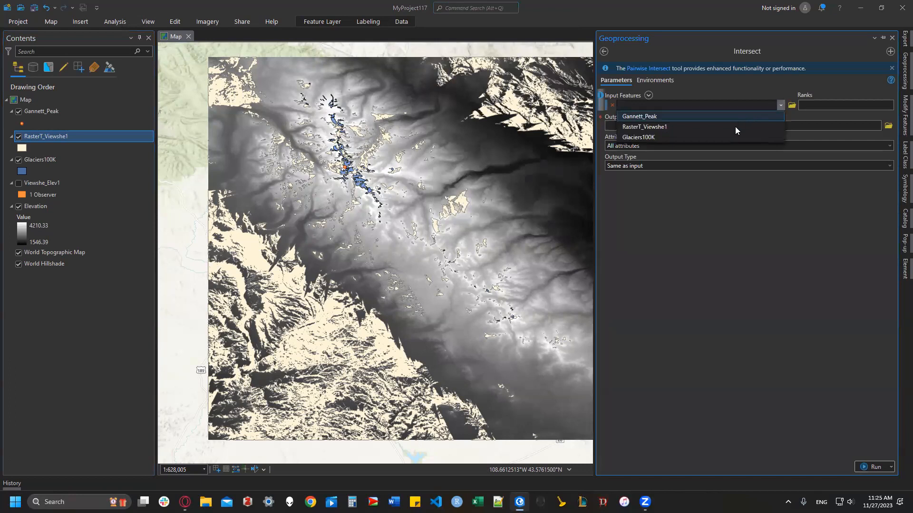
{"action": "left_click", "coordinate": [669, 126]}
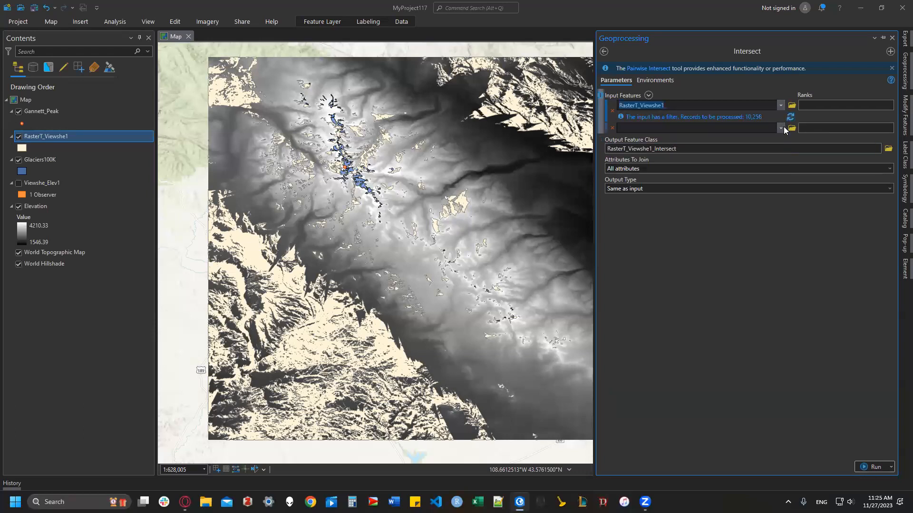
{"action": "left_click", "coordinate": [781, 127]}
{"action": "left_click", "coordinate": [729, 160]}
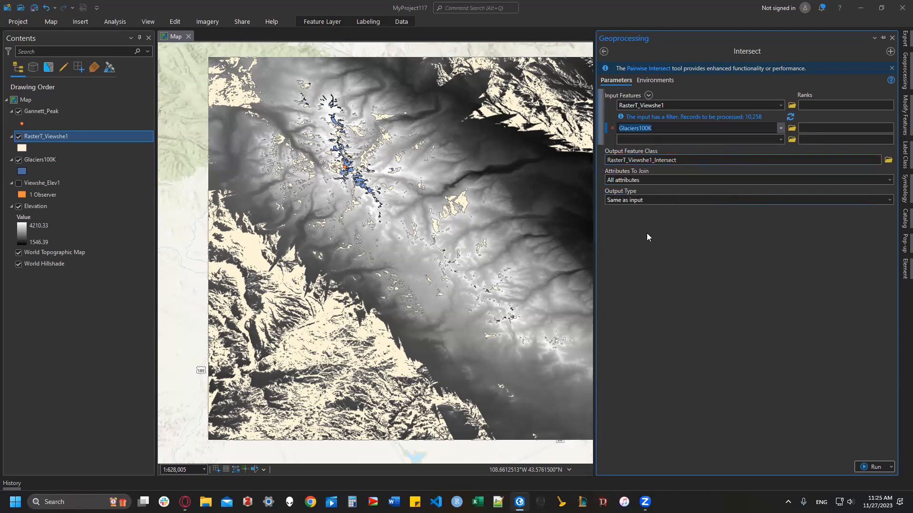
{"action": "left_click", "coordinate": [869, 471]}
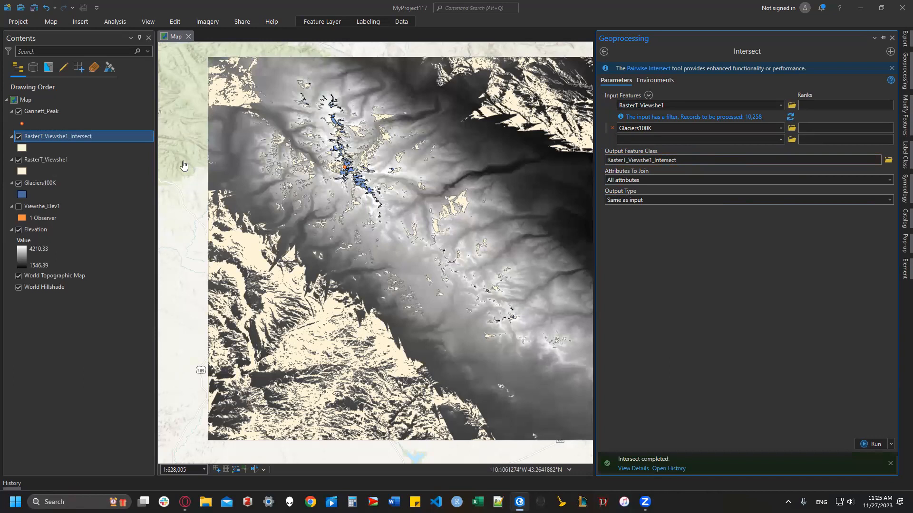
Step: Hide the RasterT_Viewshe1 layer and inspect the intersected glacier areas around Gannett Peak
{"action": "left_click", "coordinate": [20, 162], "text": "ctrl"}
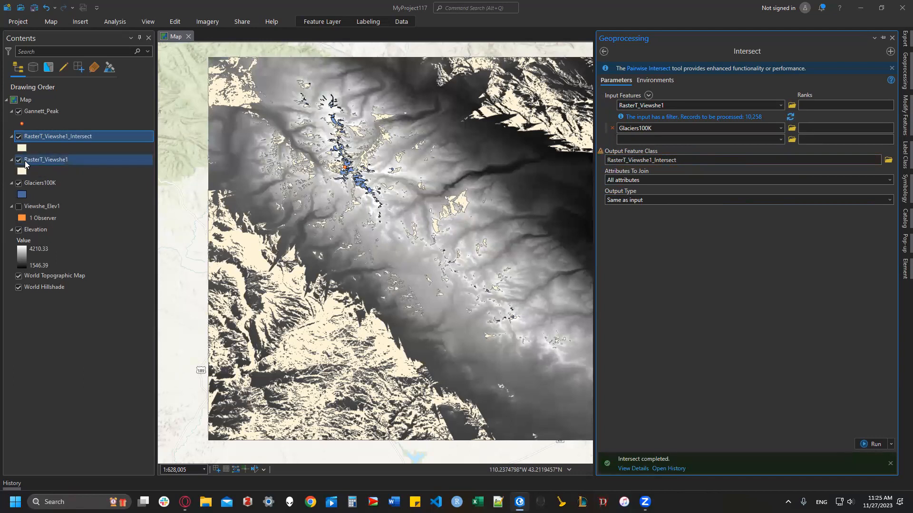
{"action": "left_click", "coordinate": [18, 162]}
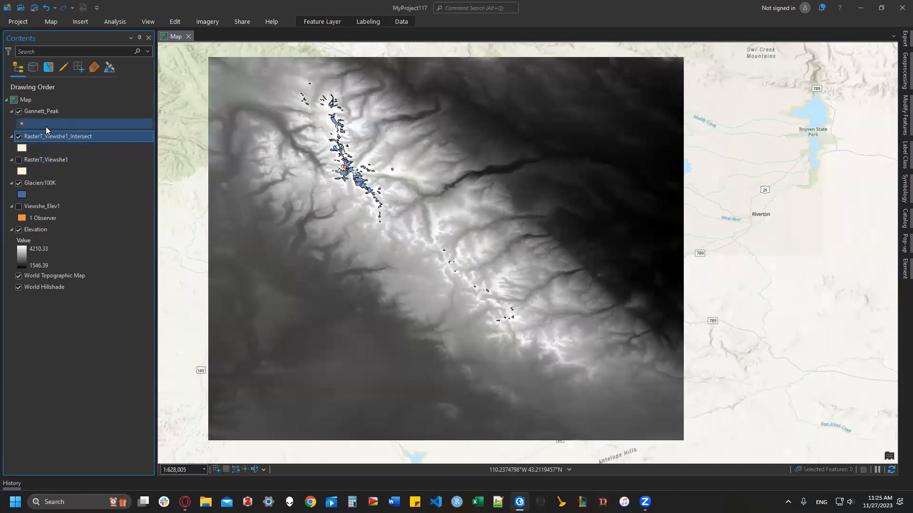
{"action": "scroll", "coordinate": [335, 148], "scroll_direction": "up", "scroll_amount": 3}
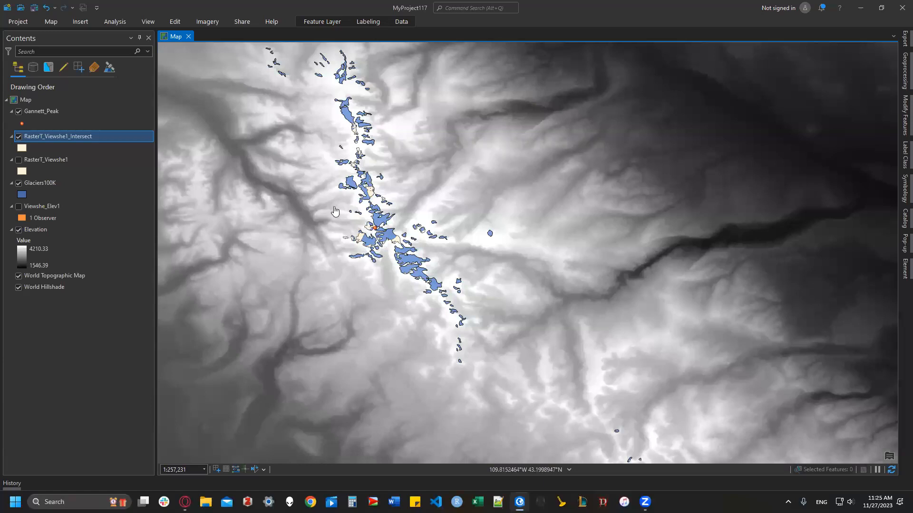
{"action": "left_click_drag", "start_coordinate": [342, 164], "coordinate": [365, 195]}
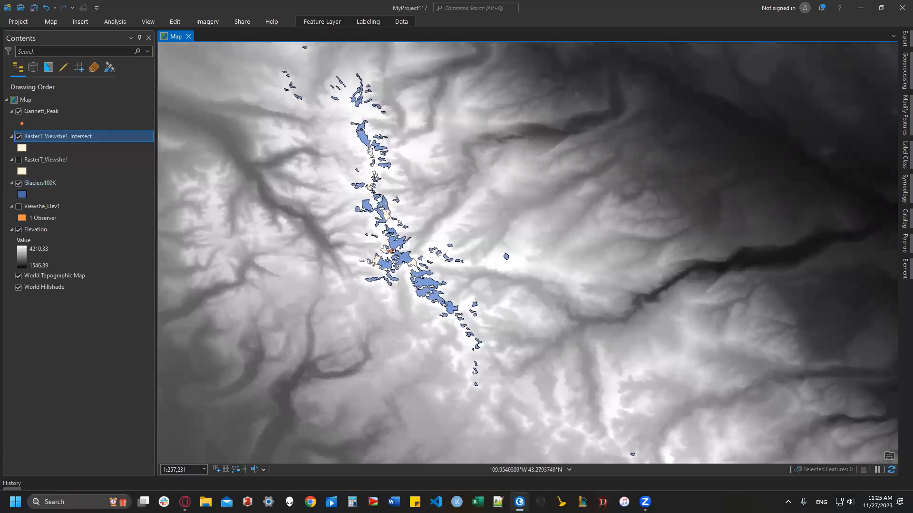
Step: Minimize the open windows and create a new desktop folder named Lab12Deliverableeeee
{"action": "key", "text": "alt+Tab"}
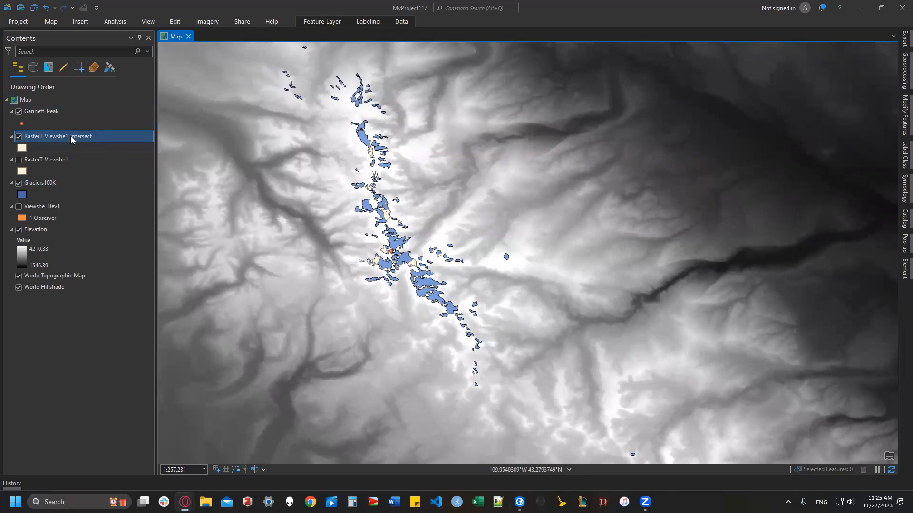
{"action": "left_click", "coordinate": [860, 7]}
{"action": "left_click", "coordinate": [859, 11]}
{"action": "right_click", "coordinate": [622, 63]}
{"action": "mouse_move", "coordinate": [677, 141]}
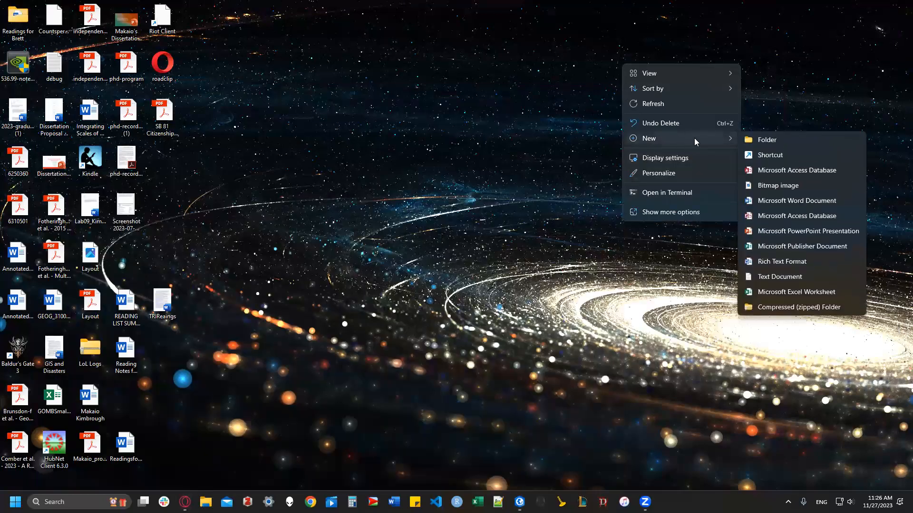
{"action": "left_click", "coordinate": [752, 138]}
{"action": "type", "text": "Lab"}
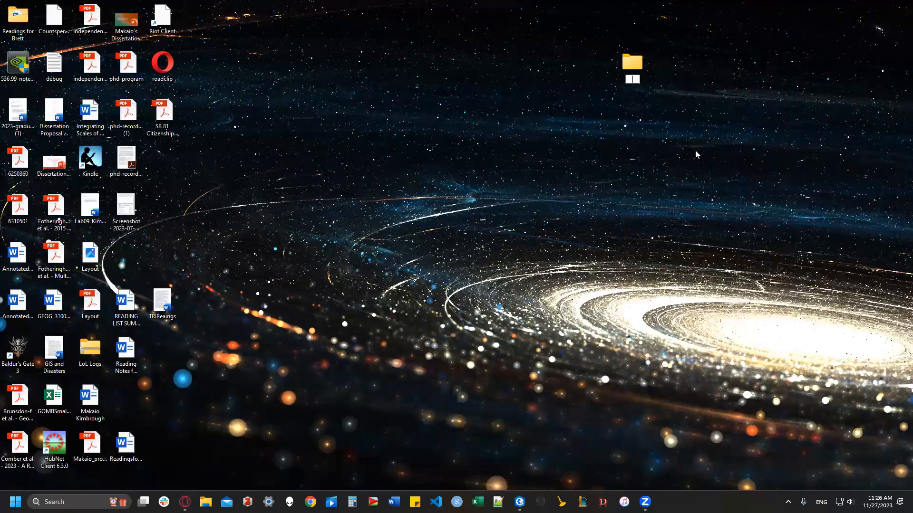
{"action": "type", "text": "12Deliverableeeee"}
{"action": "key", "text": "Return"}
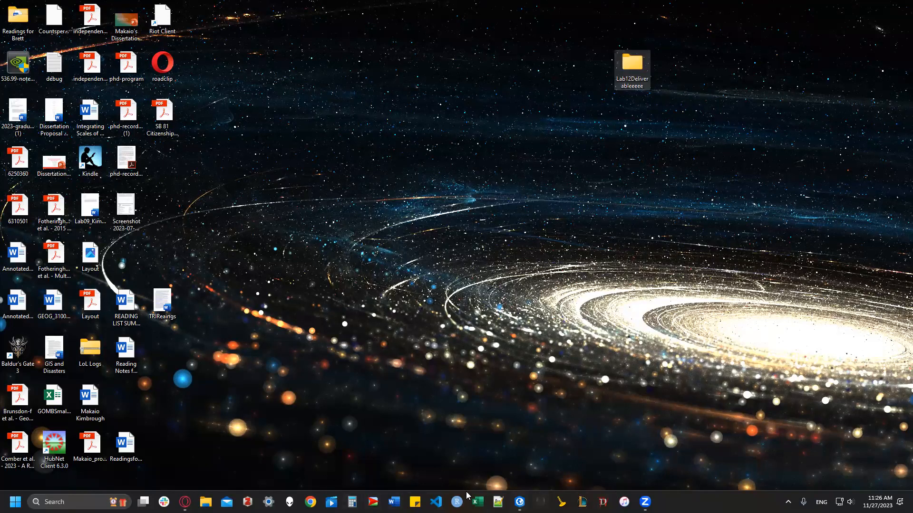
Step: Return to ArcGIS Pro, start exporting the features of RasterT_Viewshe1_Intersect, and browse for the output feature class location
{"action": "left_click", "coordinate": [519, 502]}
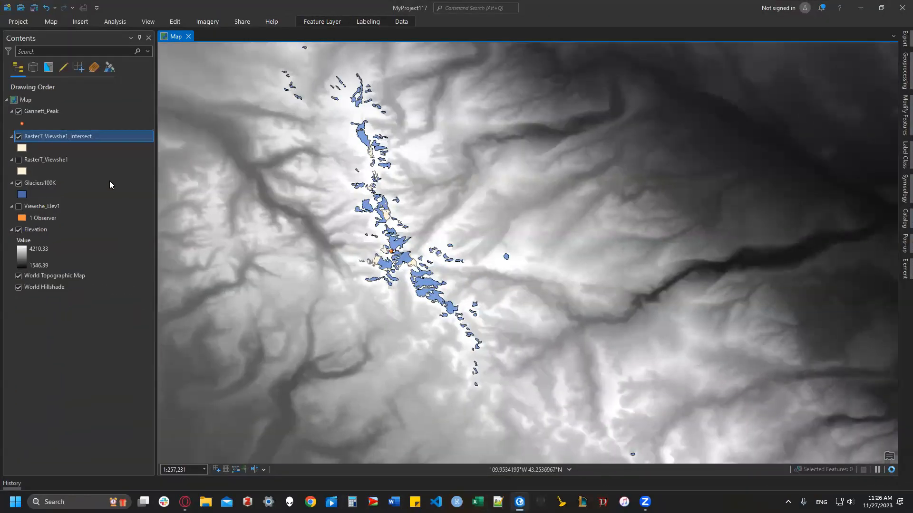
{"action": "right_click", "coordinate": [83, 137]}
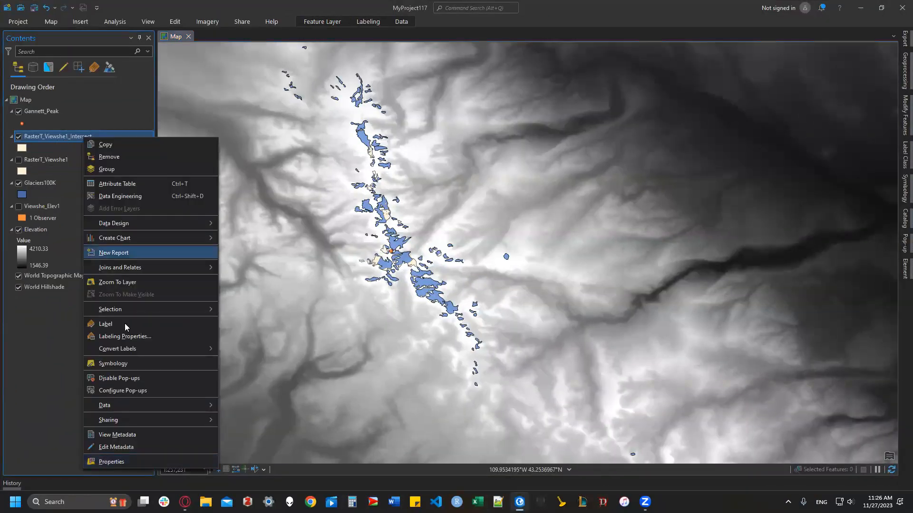
{"action": "mouse_move", "coordinate": [110, 404]}
{"action": "left_click", "coordinate": [286, 407]}
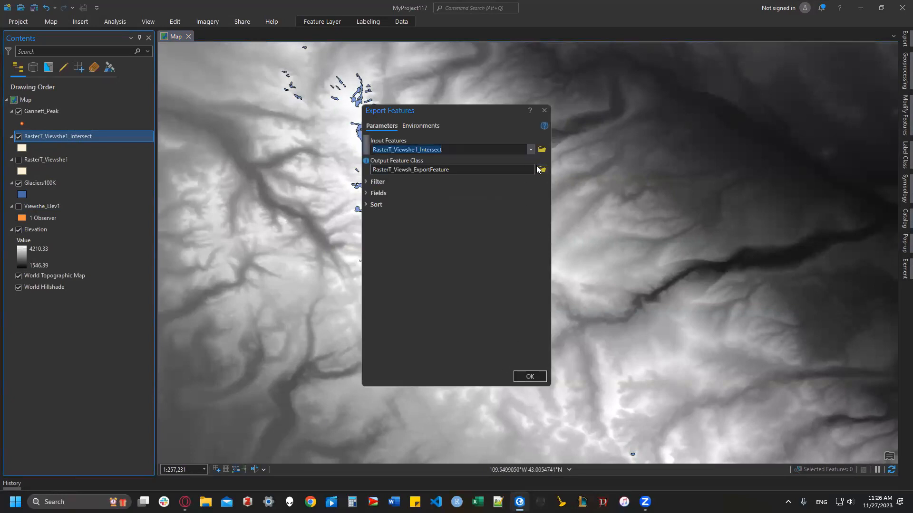
{"action": "left_click", "coordinate": [540, 169]}
Step: Look through the project folders, This PC, Network, Libraries, the C: drive and the user folder for the new deliverable folder
{"action": "left_click", "coordinate": [203, 111]}
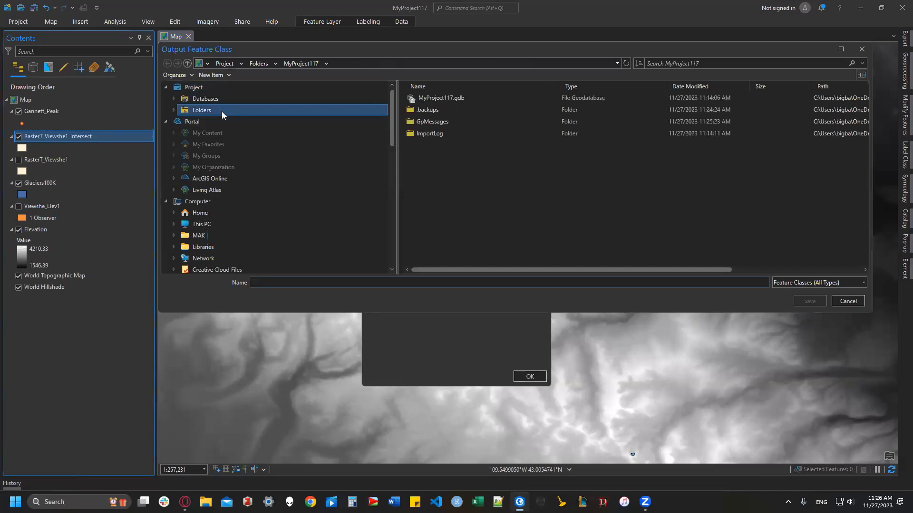
{"action": "left_click", "coordinate": [216, 224]}
{"action": "scroll", "coordinate": [278, 248], "scroll_direction": "down", "scroll_amount": 3}
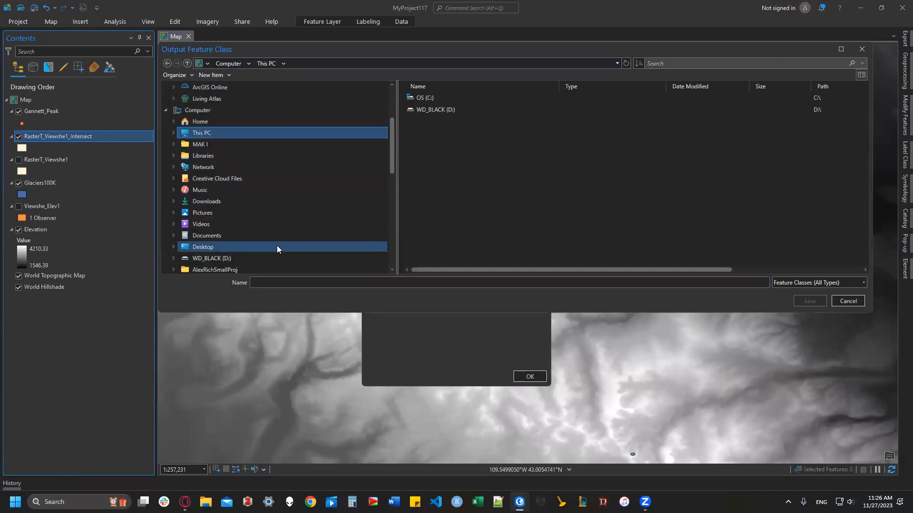
{"action": "scroll", "coordinate": [254, 229], "scroll_direction": "up", "scroll_amount": 3}
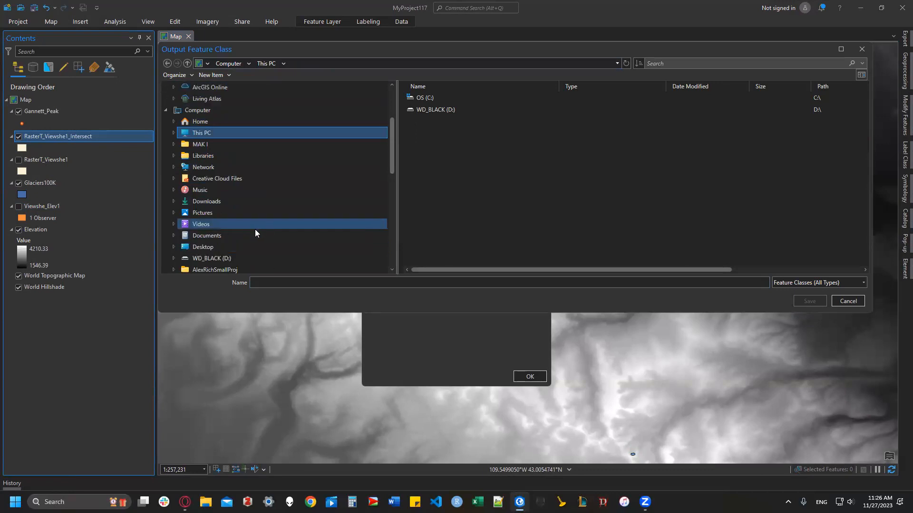
{"action": "left_click", "coordinate": [210, 213]}
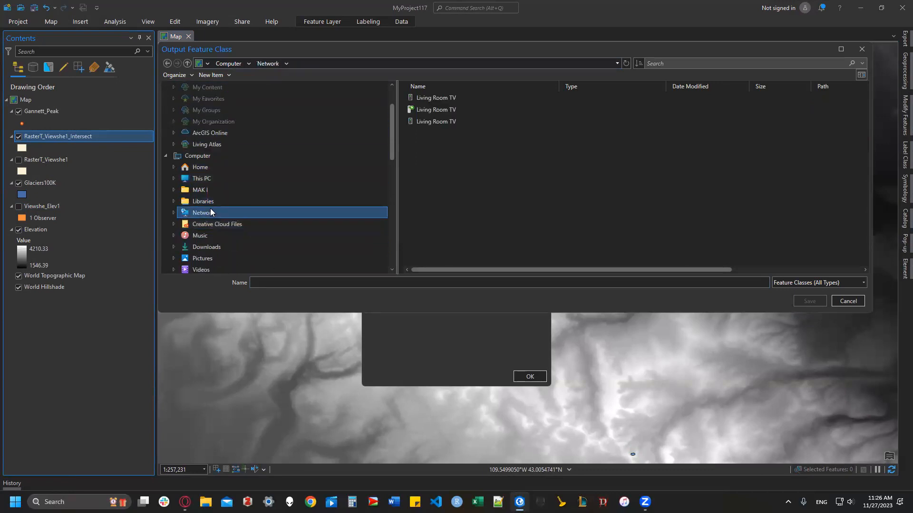
{"action": "left_click", "coordinate": [234, 201]}
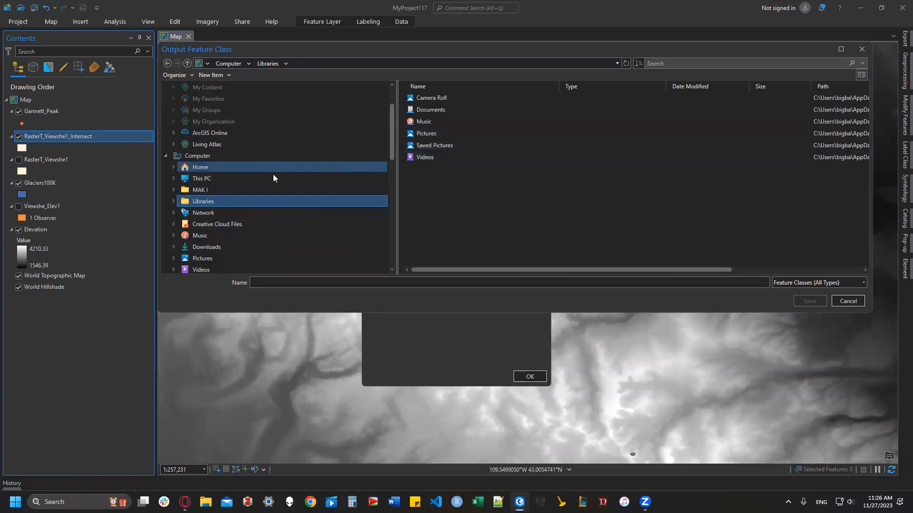
{"action": "left_click", "coordinate": [248, 178]}
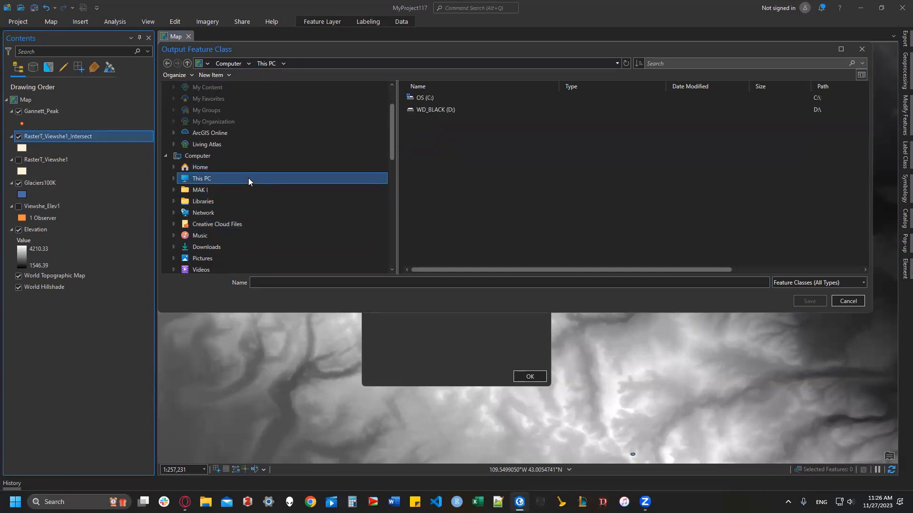
{"action": "double_click", "coordinate": [436, 99]}
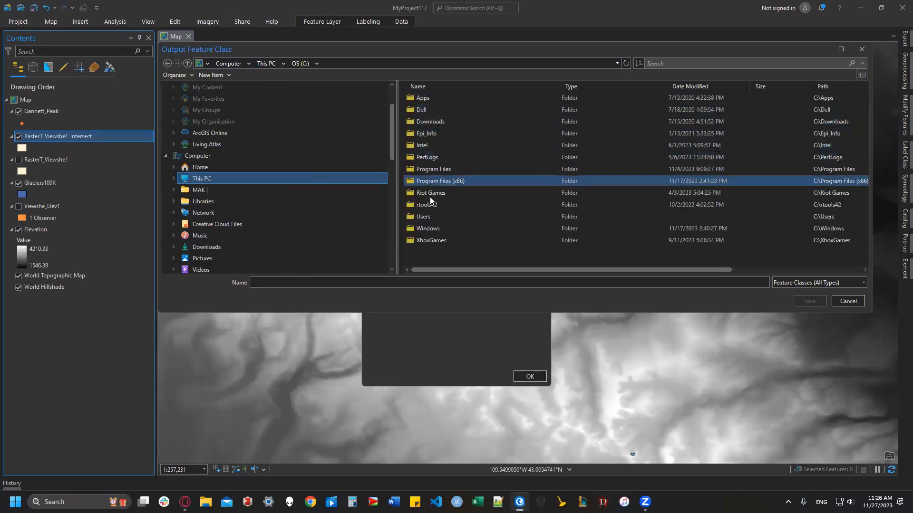
{"action": "scroll", "coordinate": [219, 183], "scroll_direction": "up", "scroll_amount": 1}
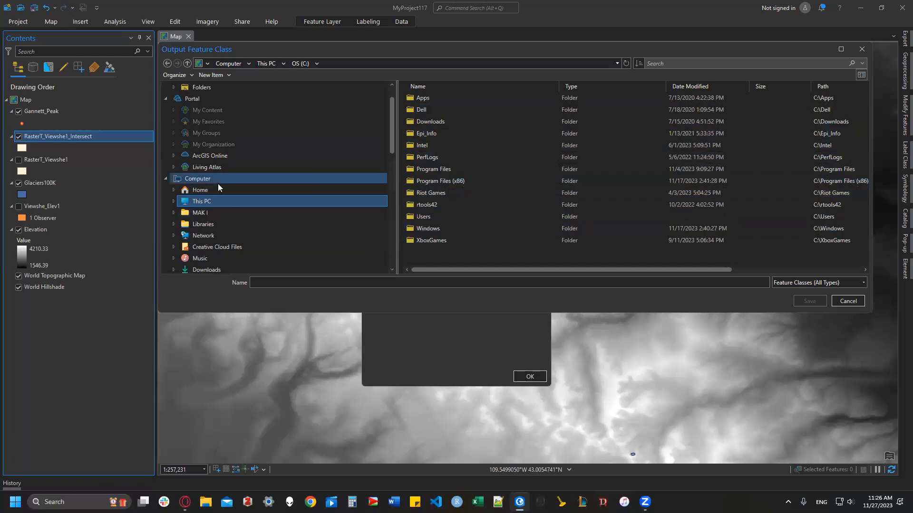
{"action": "left_click", "coordinate": [204, 215]}
{"action": "scroll", "coordinate": [319, 152], "scroll_direction": "up", "scroll_amount": 1}
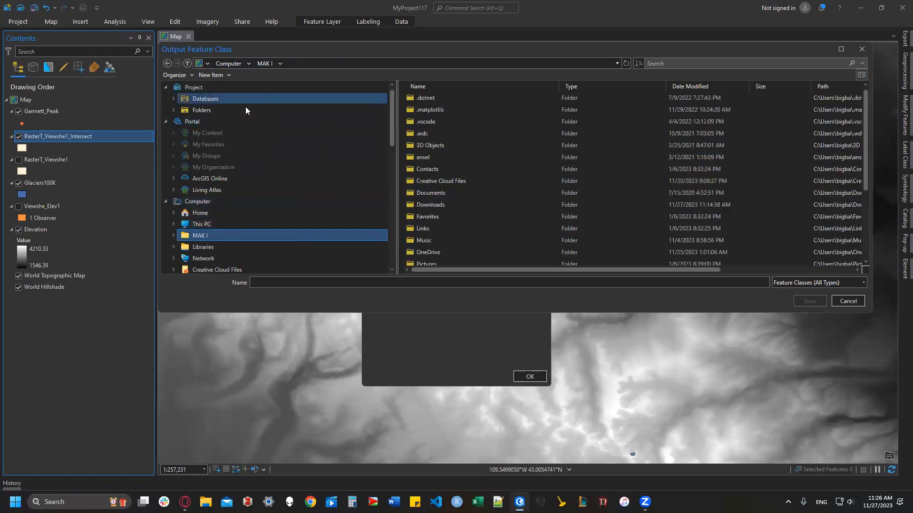
{"action": "left_click", "coordinate": [245, 88]}
Step: Open the desktop's Lab12Deliverableeeee folder as the output feature class location, sorting the desktop items by date modified and refreshing
{"action": "left_click_drag", "start_coordinate": [393, 128], "coordinate": [386, 165]}
{"action": "left_click", "coordinate": [269, 207]}
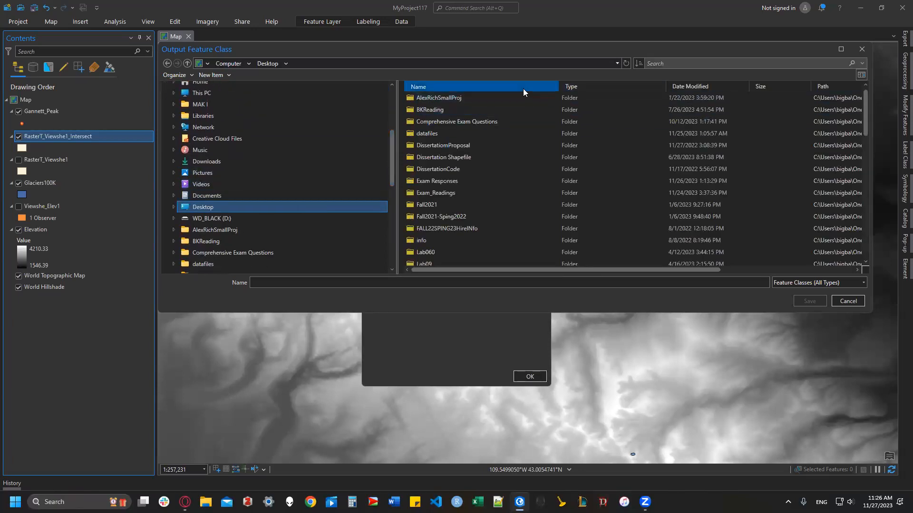
{"action": "left_click", "coordinate": [693, 87]}
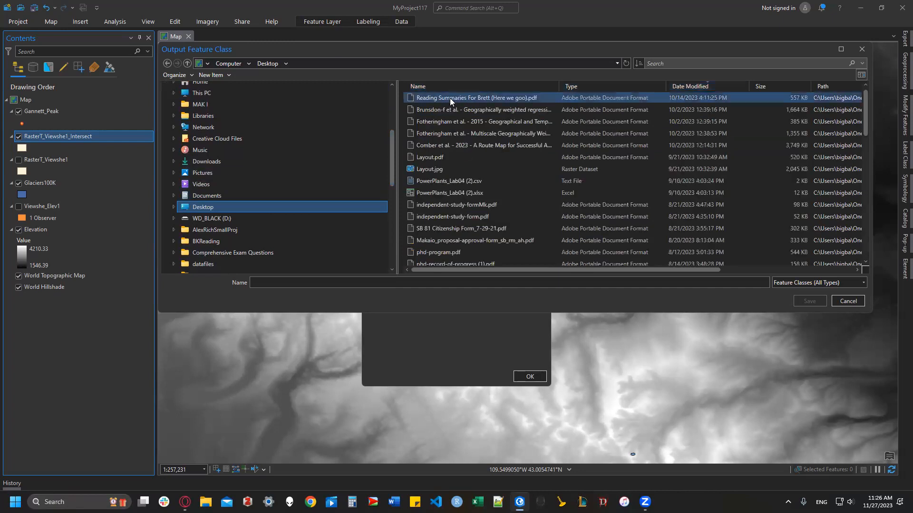
{"action": "left_click", "coordinate": [627, 63]}
{"action": "left_click", "coordinate": [484, 97]}
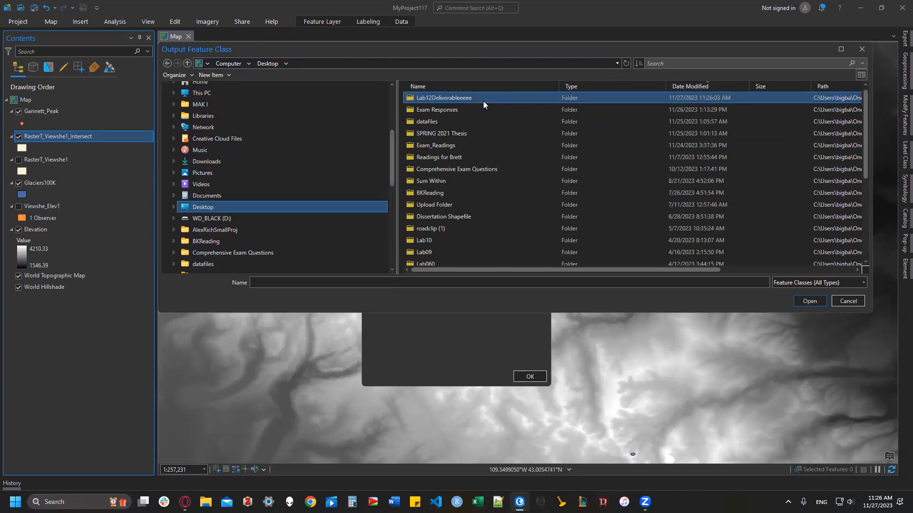
{"action": "left_click", "coordinate": [809, 301]}
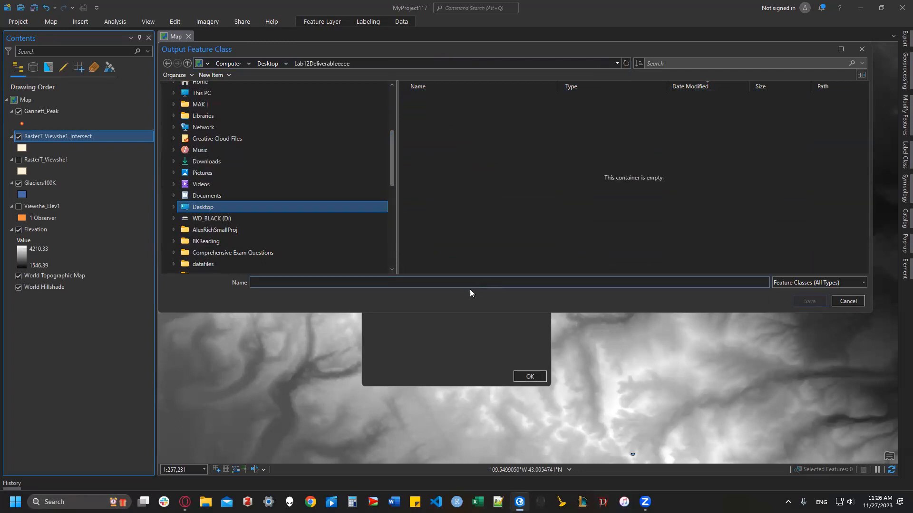
Step: Name the output feature class Lab12Deliverableeeeee, save it in the deliverable folder and run the feature export
{"action": "left_click", "coordinate": [444, 282]}
{"action": "type", "text": "Lab12Deliverableeeeee"}
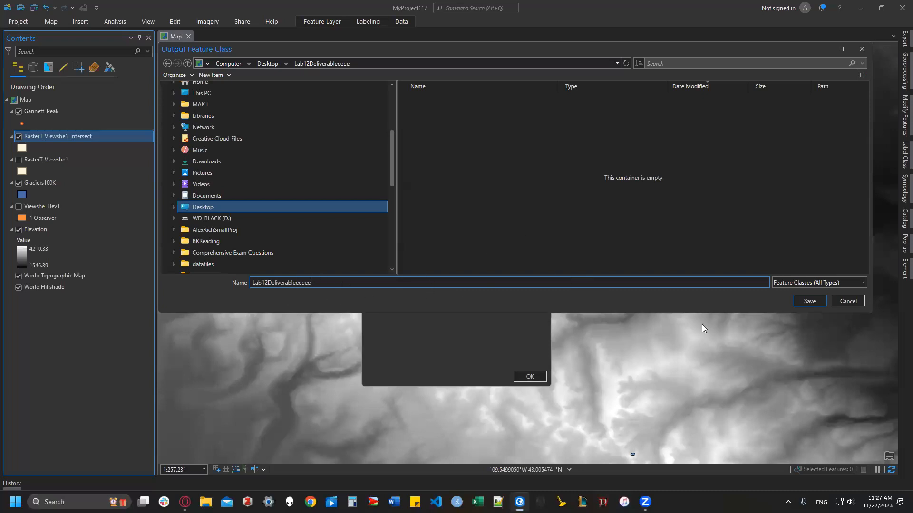
{"action": "left_click", "coordinate": [810, 300]}
{"action": "left_click", "coordinate": [531, 376]}
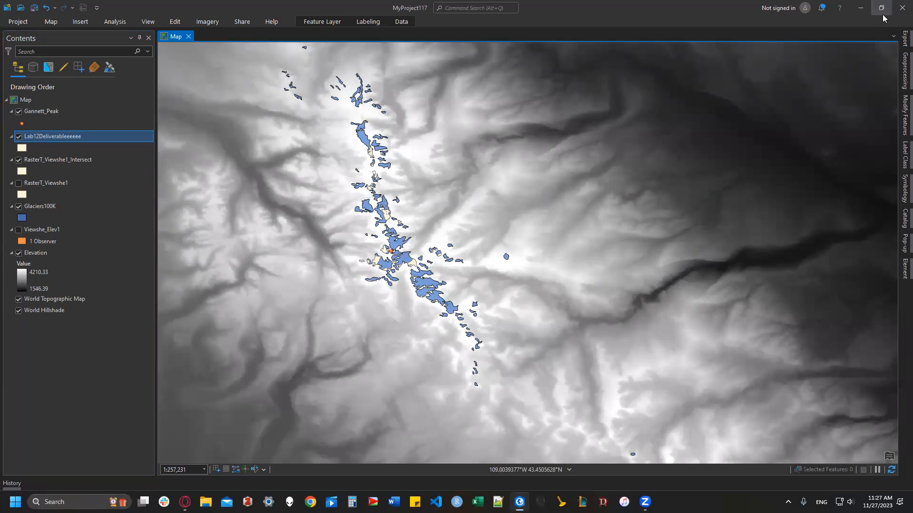
Step: Close ArcGIS Pro without saving the changes to MyProject117
{"action": "mouse_move", "coordinate": [883, 15]}
{"action": "left_click", "coordinate": [900, 11]}
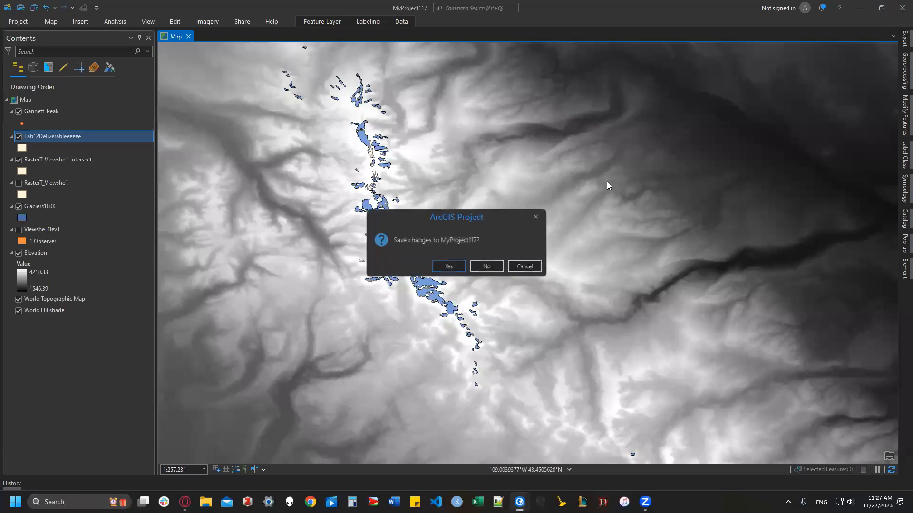
{"action": "left_click", "coordinate": [490, 265]}
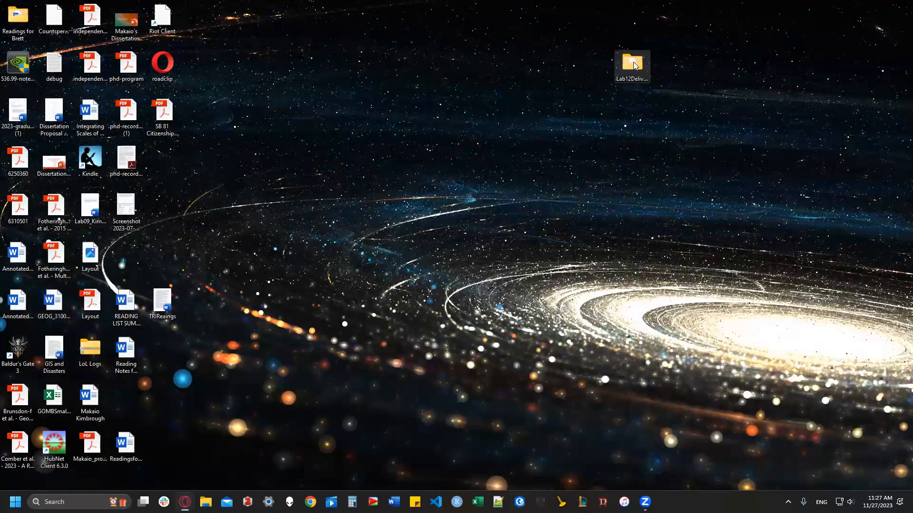
Step: Compress the Lab12Deliverableeeee desktop folder into a ZIP file and move the archive to an empty area of the desktop
{"action": "right_click", "coordinate": [633, 63]}
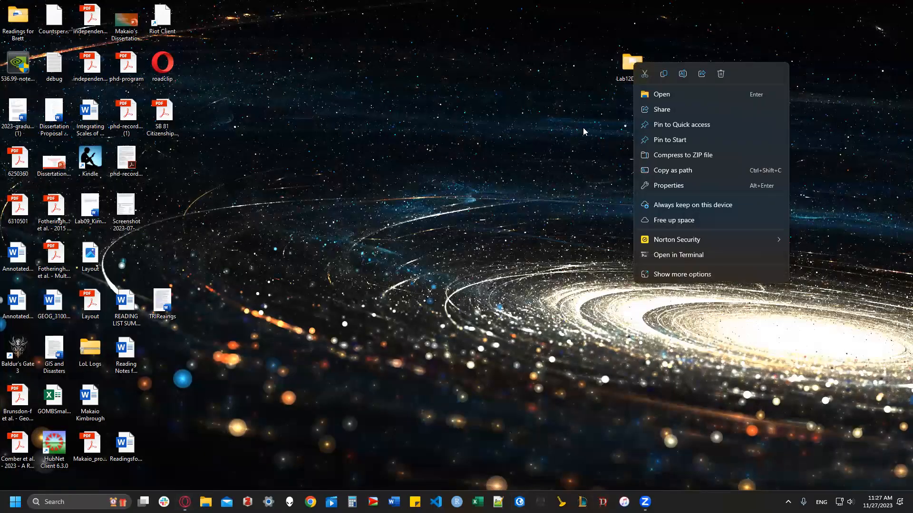
{"action": "left_click", "coordinate": [674, 274]}
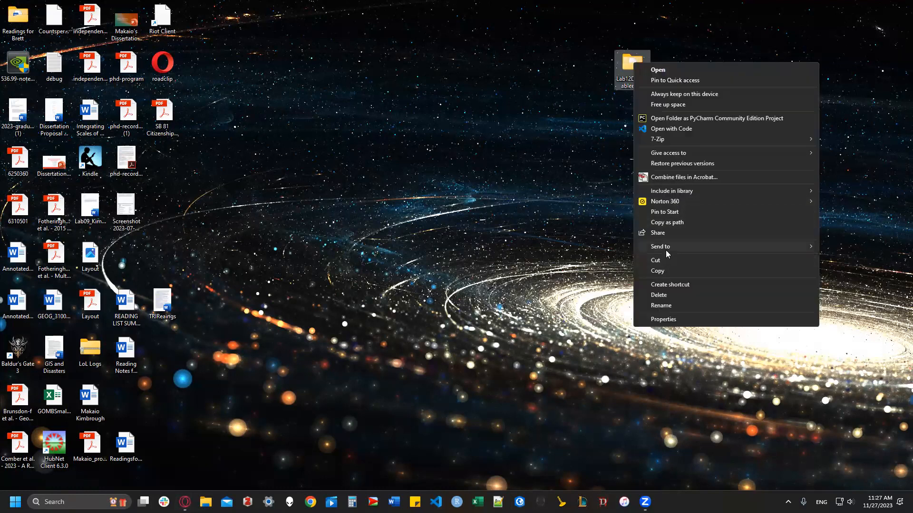
{"action": "mouse_move", "coordinate": [666, 248]}
{"action": "left_click", "coordinate": [592, 257]}
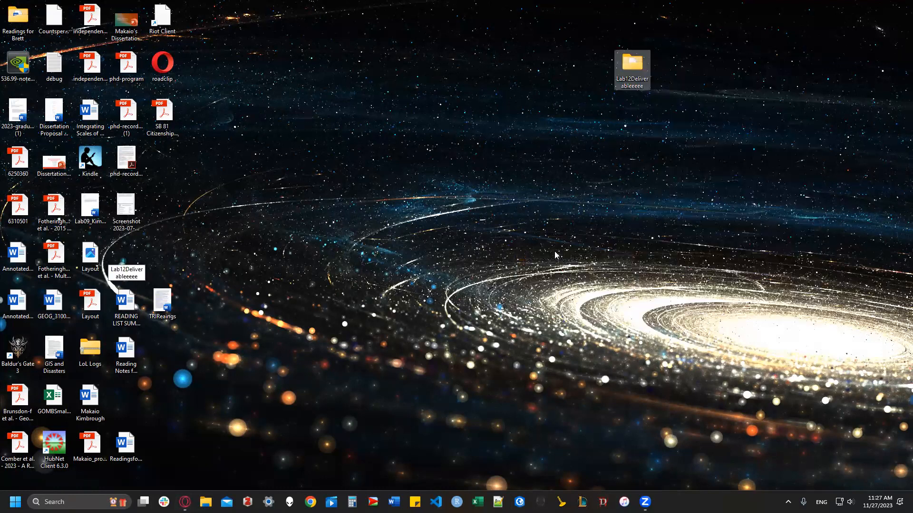
{"action": "left_click", "coordinate": [253, 243]}
{"action": "left_click_drag", "start_coordinate": [141, 259], "coordinate": [539, 164]}
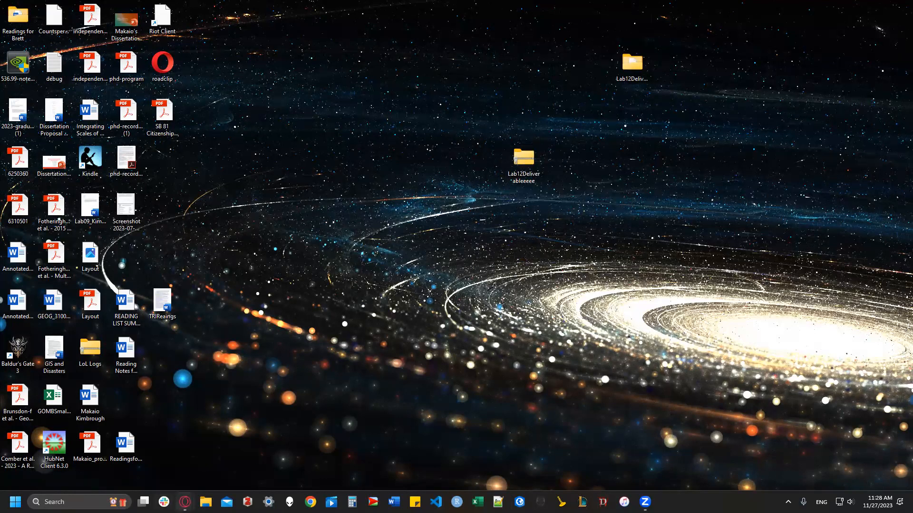
Step: Switch to the Opera window with ArcGIS Online and open the Content page from the Glaciers100K item page
{"action": "mouse_move", "coordinate": [185, 502]}
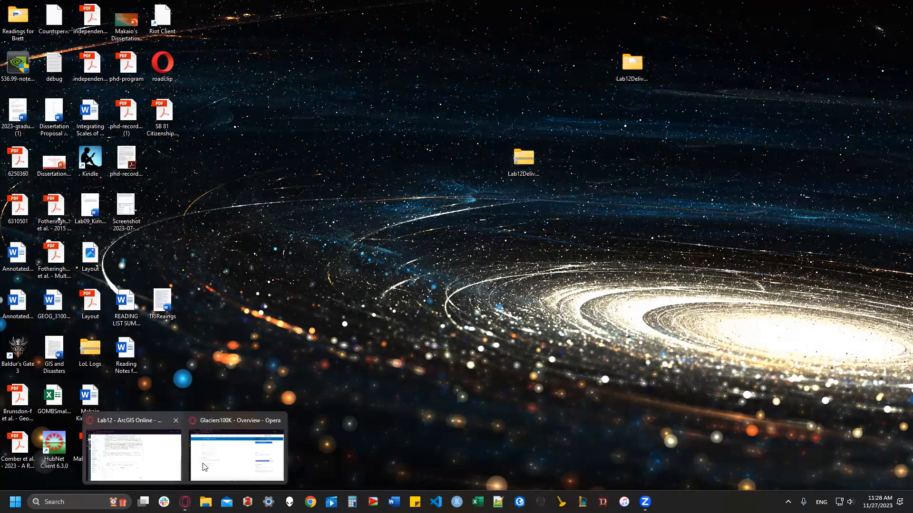
{"action": "left_click", "coordinate": [223, 459]}
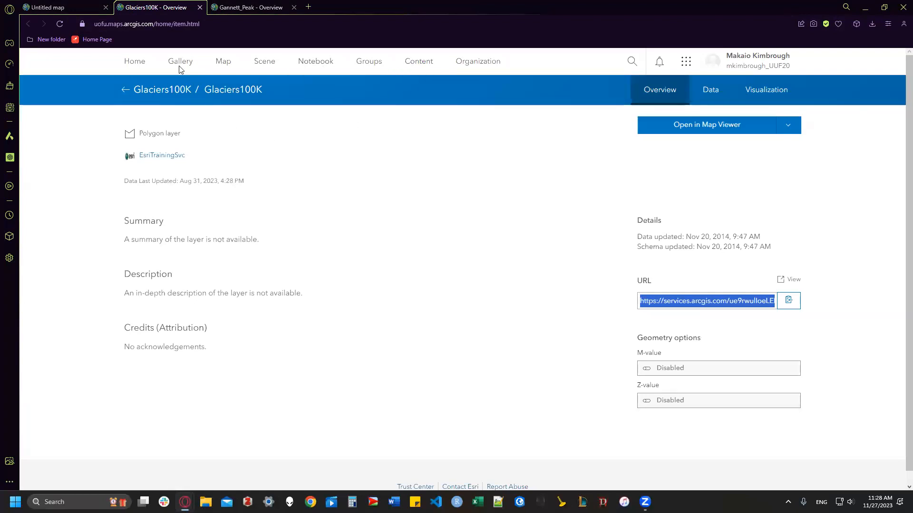
{"action": "left_click", "coordinate": [76, 5]}
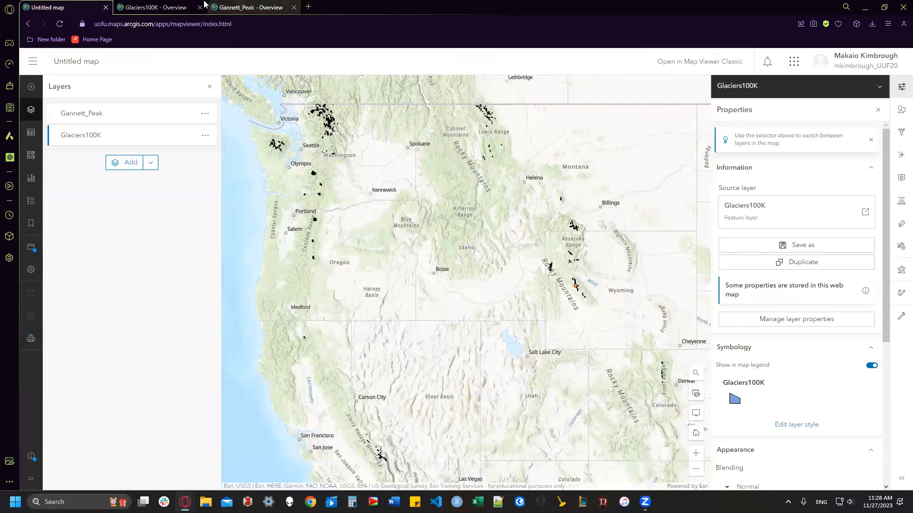
{"action": "left_click", "coordinate": [164, 9]}
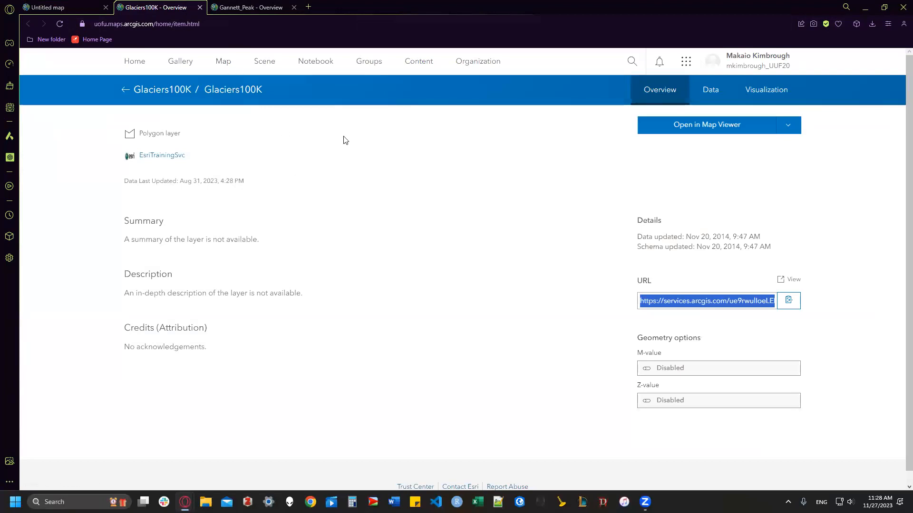
{"action": "left_click", "coordinate": [413, 65]}
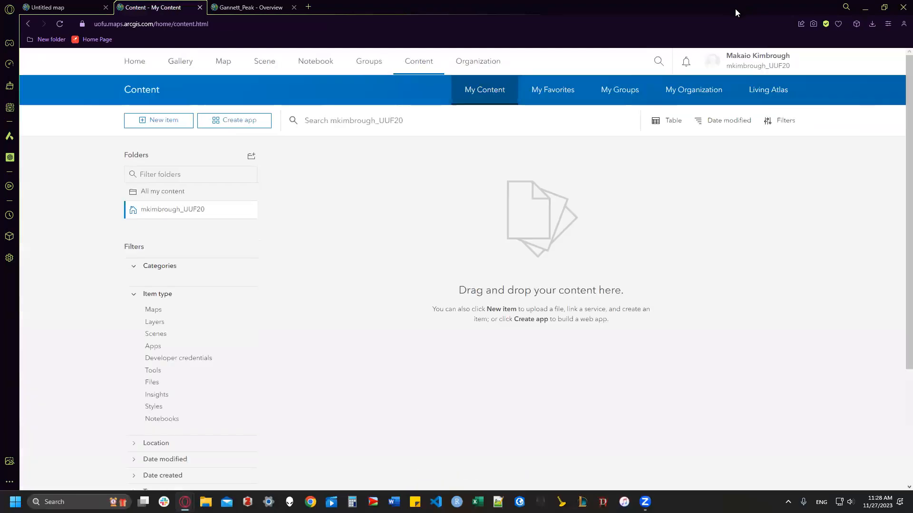
Step: Resize the browser window to half the screen so that the zipped folder on the desktop can be reached
{"action": "double_click", "coordinate": [735, 8]}
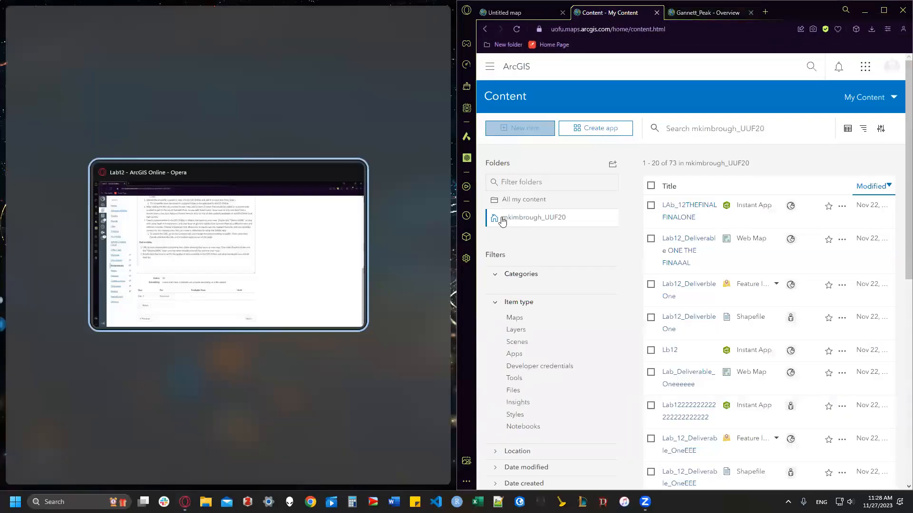
{"action": "left_click", "coordinate": [412, 258]}
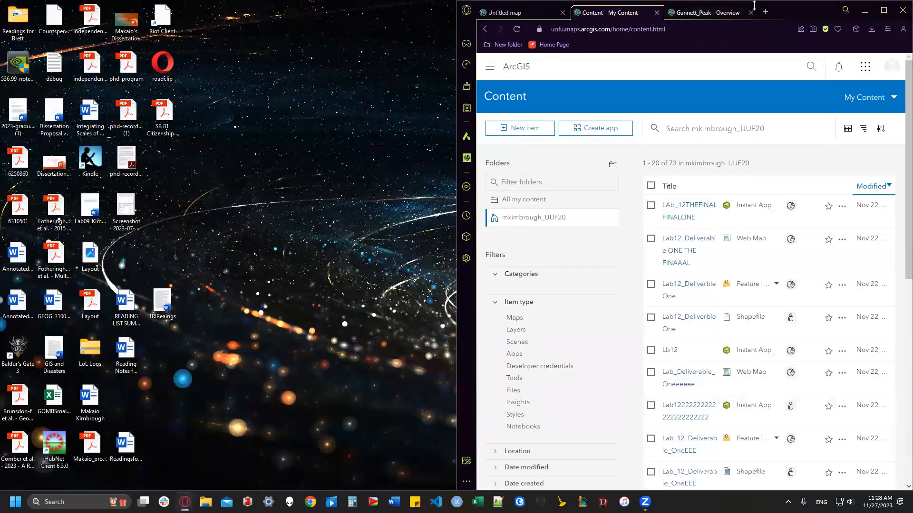
{"action": "double_click", "coordinate": [811, 8]}
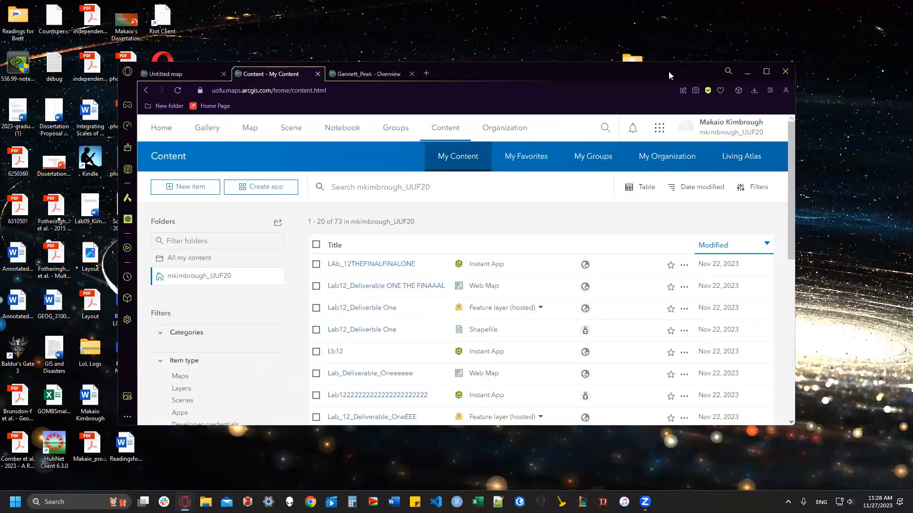
{"action": "key", "text": "super+Left"}
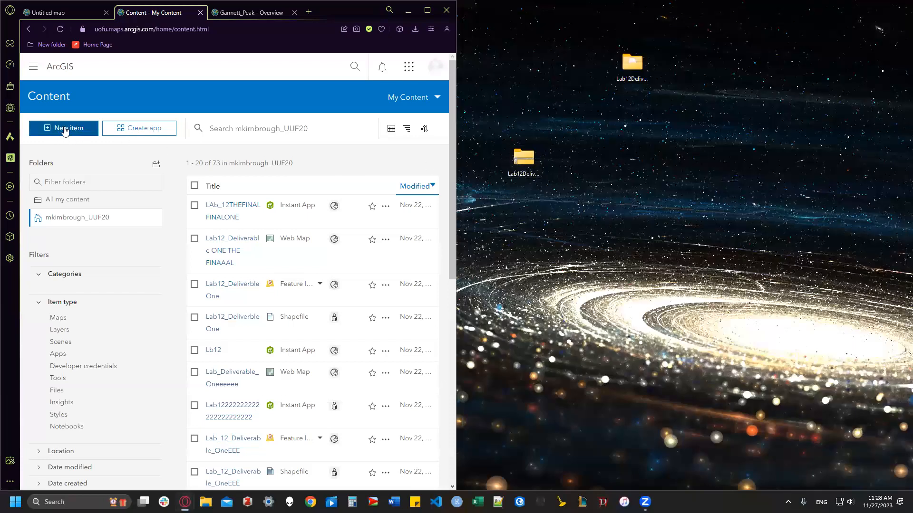
Step: Upload Lab12Deliverableeeee.zip to My Content as a shapefile, create a hosted feature layer from it and save the item
{"action": "left_click_drag", "start_coordinate": [519, 160], "coordinate": [289, 263]}
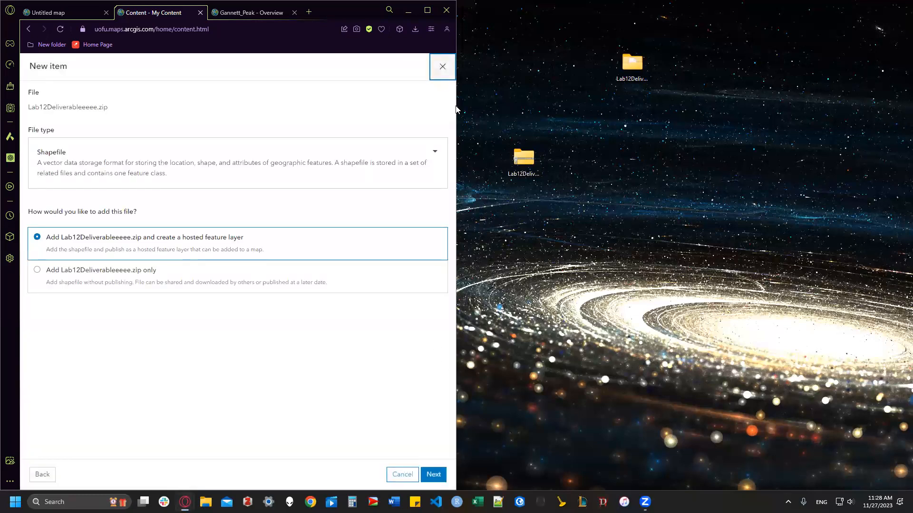
{"action": "left_click_drag", "start_coordinate": [456, 106], "coordinate": [776, 114]}
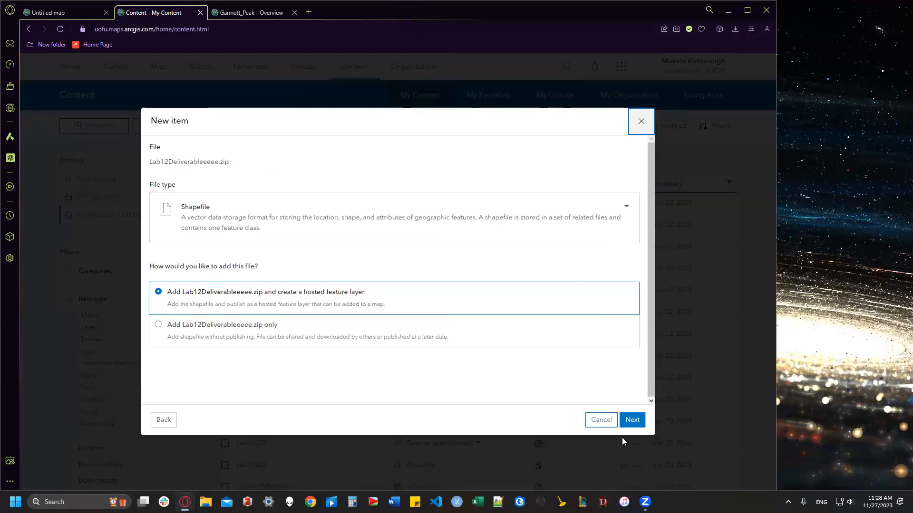
{"action": "left_click", "coordinate": [633, 422]}
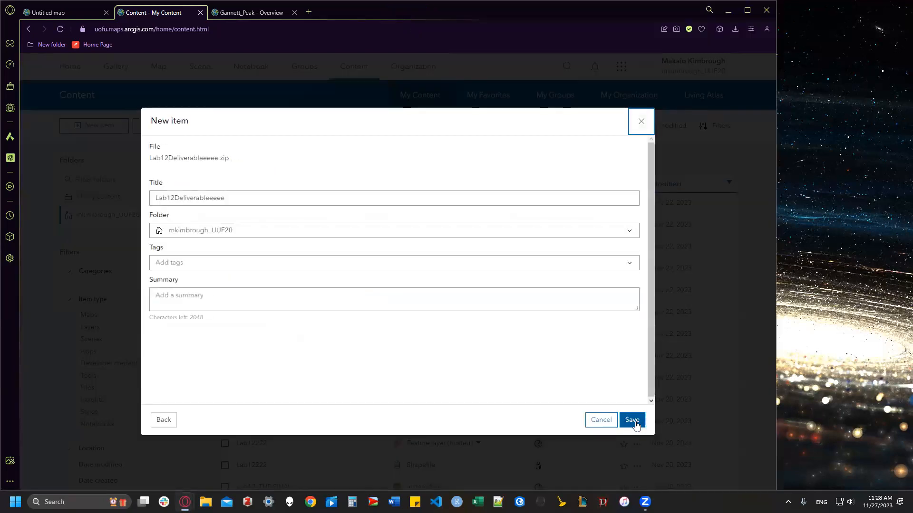
{"action": "left_click", "coordinate": [632, 421]}
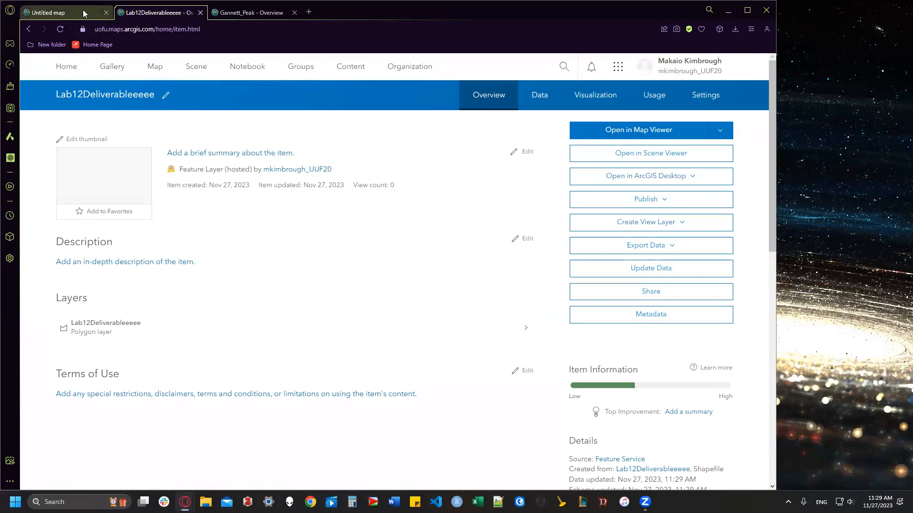
Step: Return to the untitled web map, maximize the browser and add the Lab12Deliverableeeee layer from My Content
{"action": "left_click", "coordinate": [85, 13]}
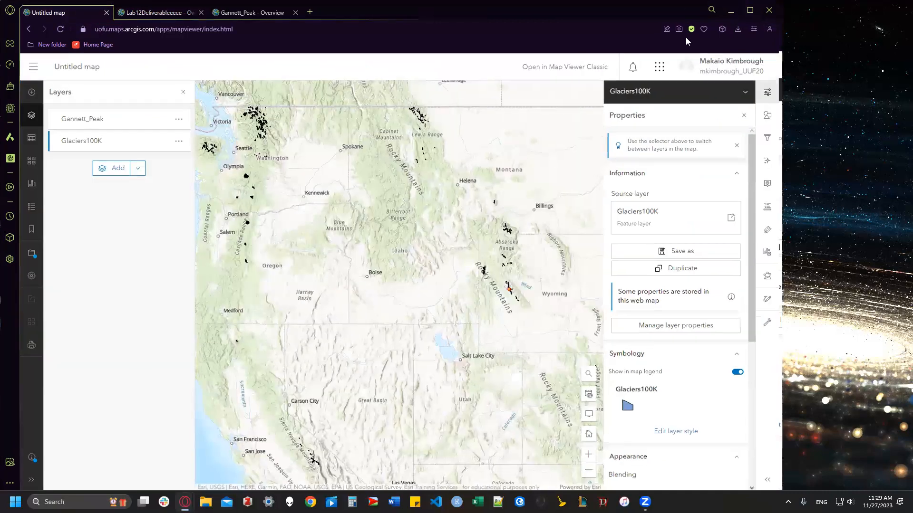
{"action": "left_click", "coordinate": [749, 10]}
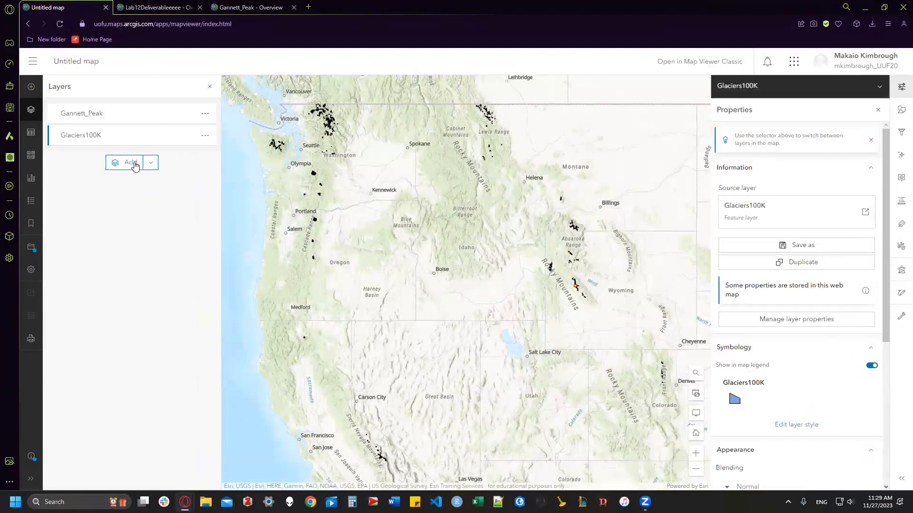
{"action": "left_click", "coordinate": [117, 164]}
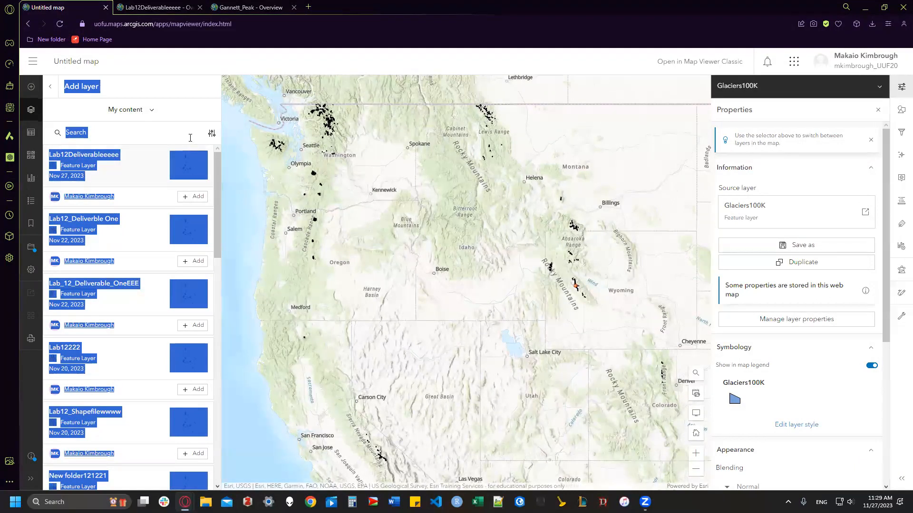
{"action": "left_click", "coordinate": [197, 198]}
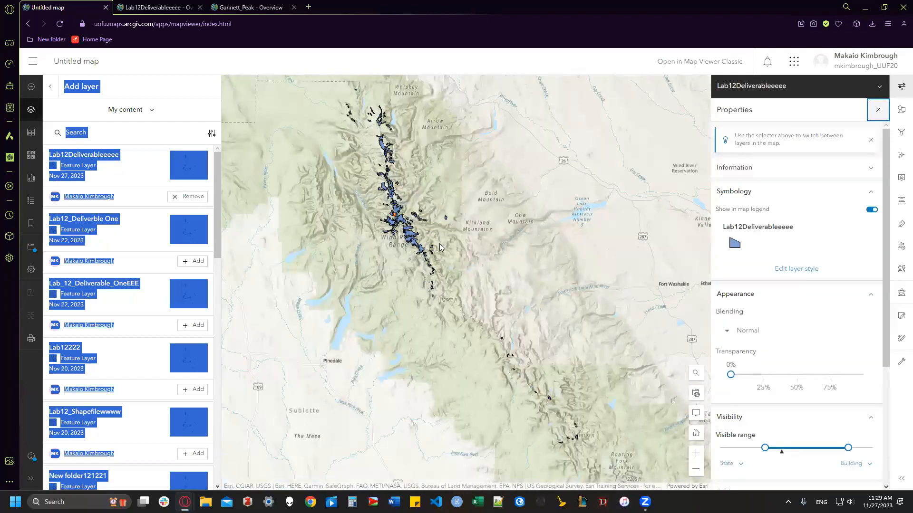
{"action": "left_click_drag", "start_coordinate": [382, 158], "coordinate": [390, 189]}
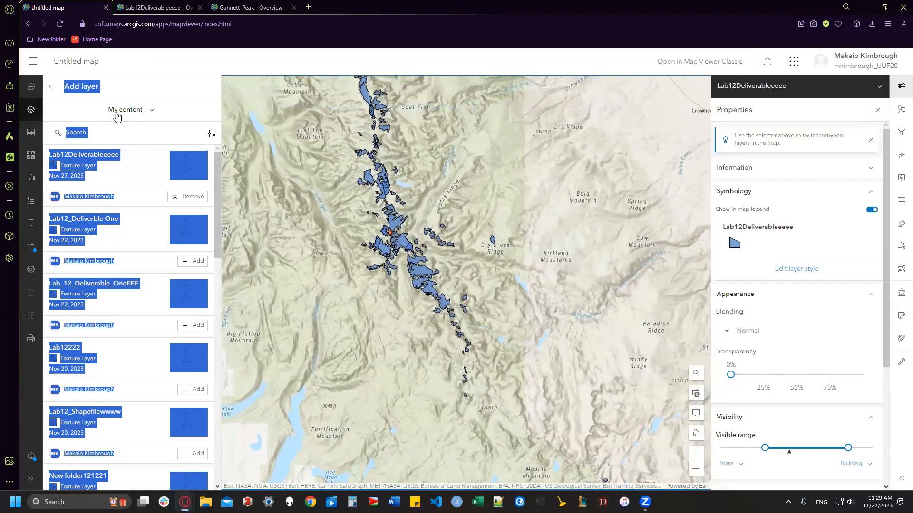
{"action": "left_click", "coordinate": [51, 91]}
Step: Set the fill color of the Lab12Deliverableeeee layer's single symbol to red (ff0004) and apply the style
{"action": "left_click_drag", "start_coordinate": [376, 158], "coordinate": [381, 208]}
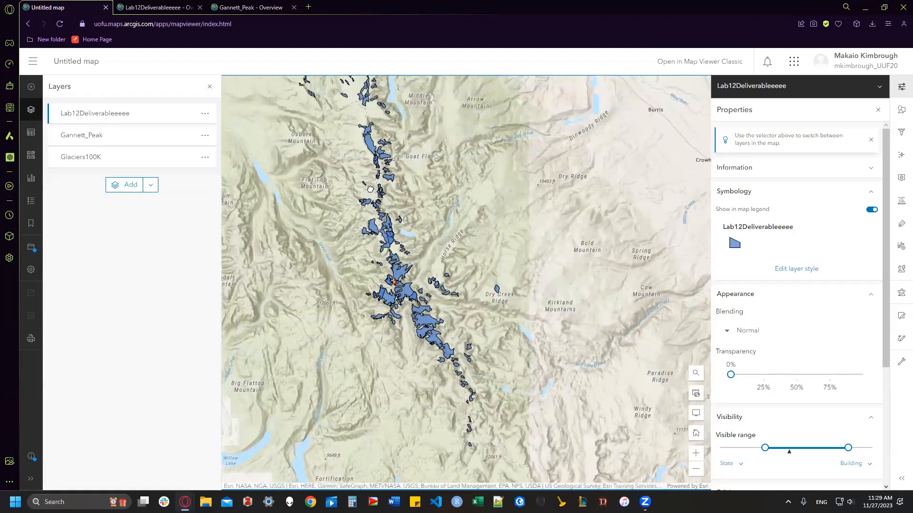
{"action": "left_click_drag", "start_coordinate": [359, 157], "coordinate": [362, 184]}
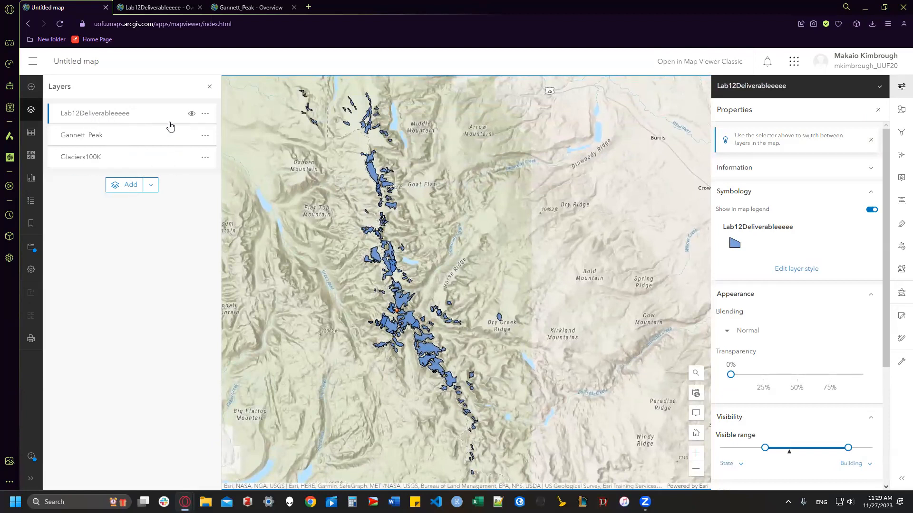
{"action": "left_click", "coordinate": [106, 117]}
{"action": "left_click", "coordinate": [107, 117]}
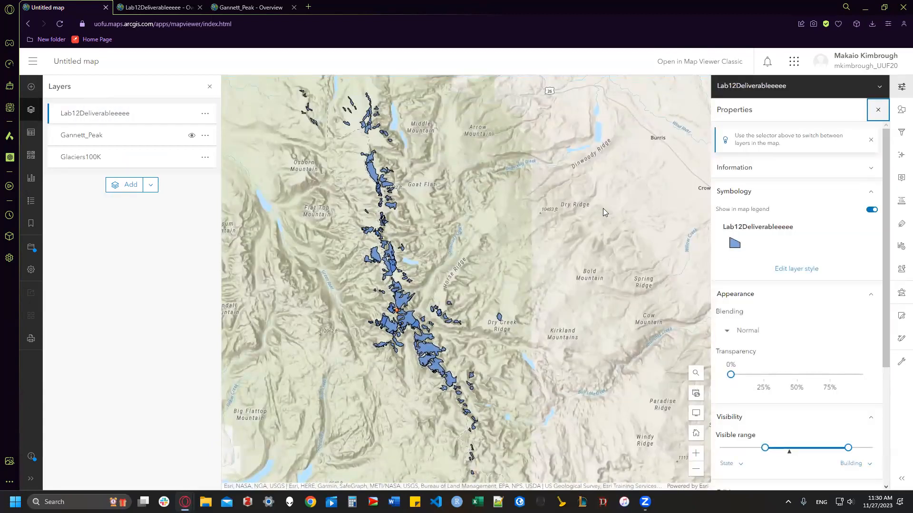
{"action": "left_click", "coordinate": [794, 270]}
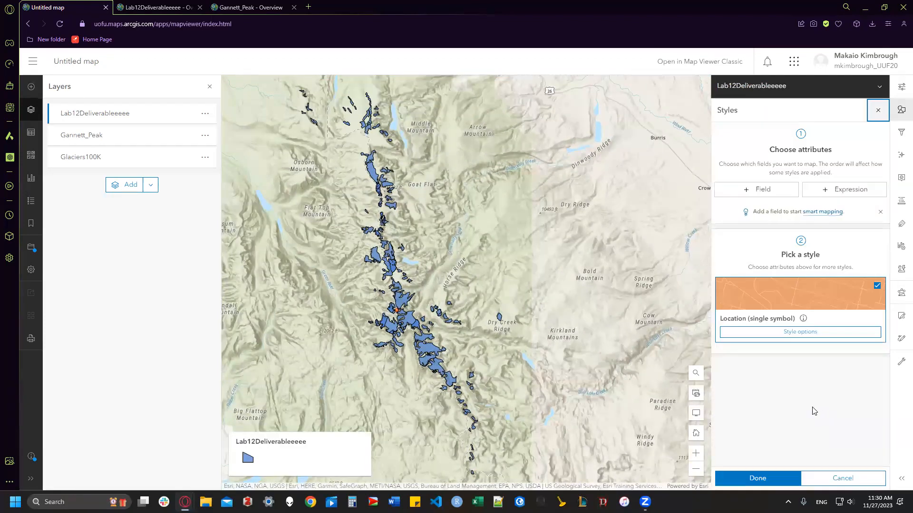
{"action": "left_click", "coordinate": [808, 334]}
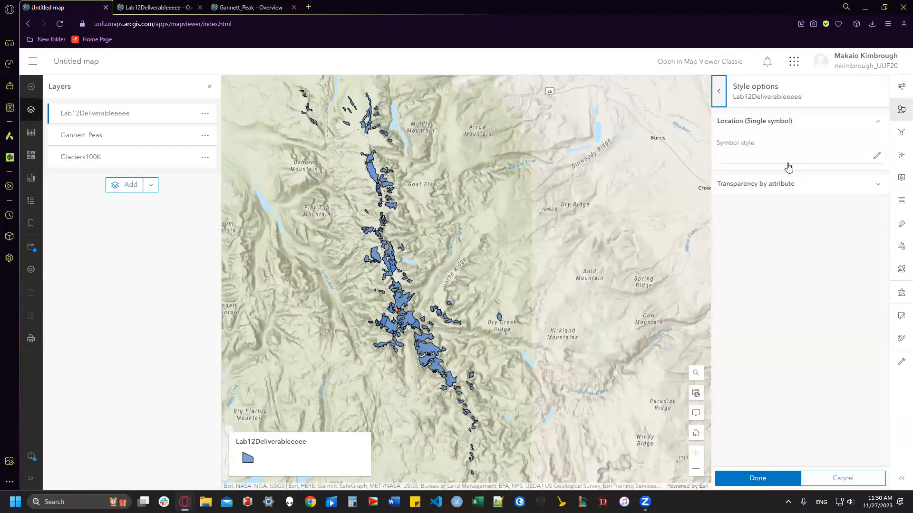
{"action": "left_click", "coordinate": [738, 164]}
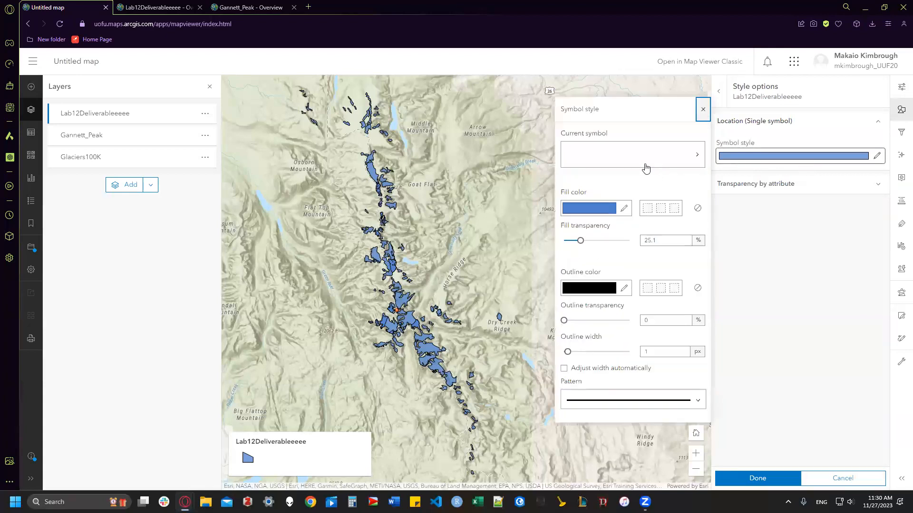
{"action": "left_click", "coordinate": [595, 209]}
{"action": "left_click_drag", "start_coordinate": [670, 236], "coordinate": [713, 236]}
{"action": "left_click", "coordinate": [705, 155]}
{"action": "mouse_move", "coordinate": [706, 157]}
{"action": "left_mouse_down"}
{"action": "mouse_move", "coordinate": [707, 204]}
{"action": "mouse_move", "coordinate": [709, 151]}
{"action": "left_mouse_up"}
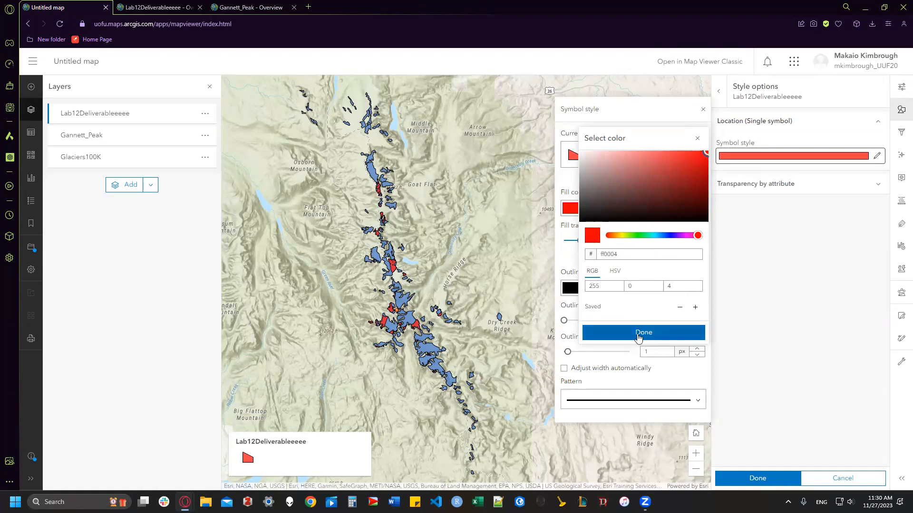
{"action": "left_click", "coordinate": [636, 335]}
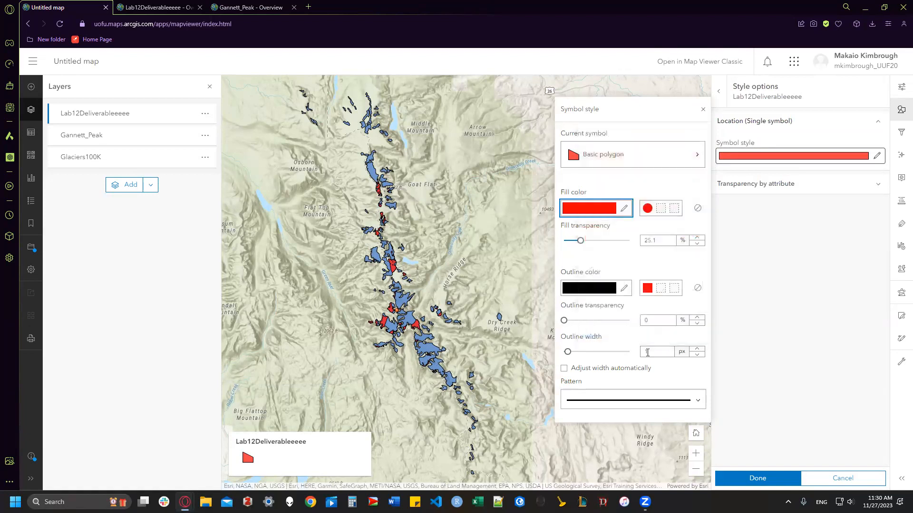
{"action": "left_click", "coordinate": [743, 480]}
{"action": "left_click", "coordinate": [743, 479]}
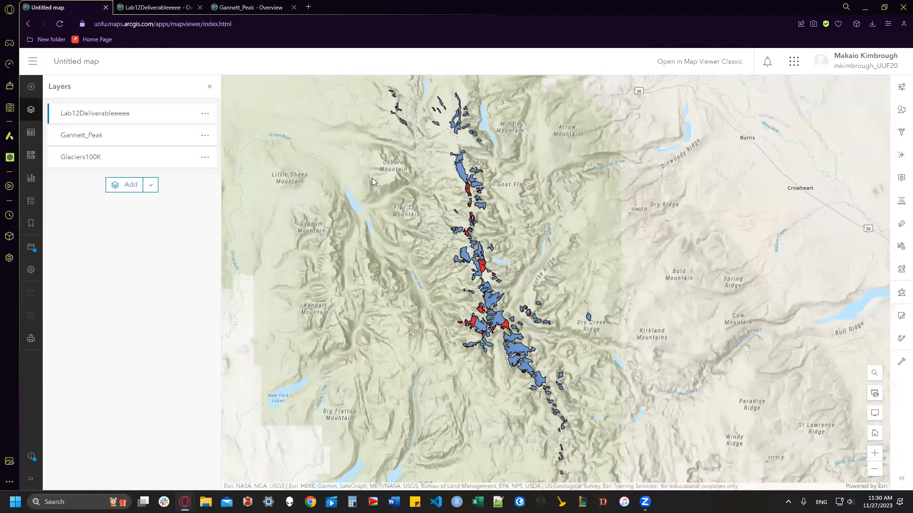
Step: Search ArcGIS Online for "Wind River Range Trails" and add the Wind_River_Trails_View layer to the map
{"action": "left_click", "coordinate": [128, 186]}
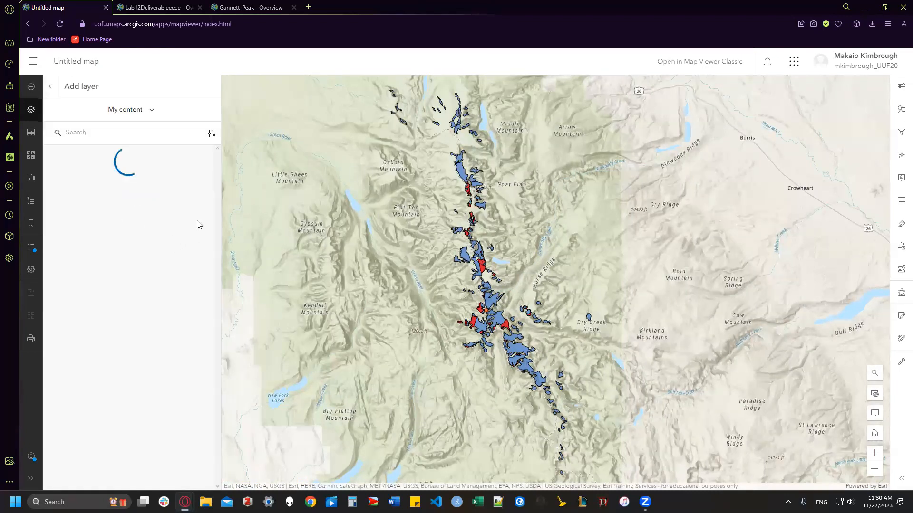
{"action": "left_click", "coordinate": [134, 110]}
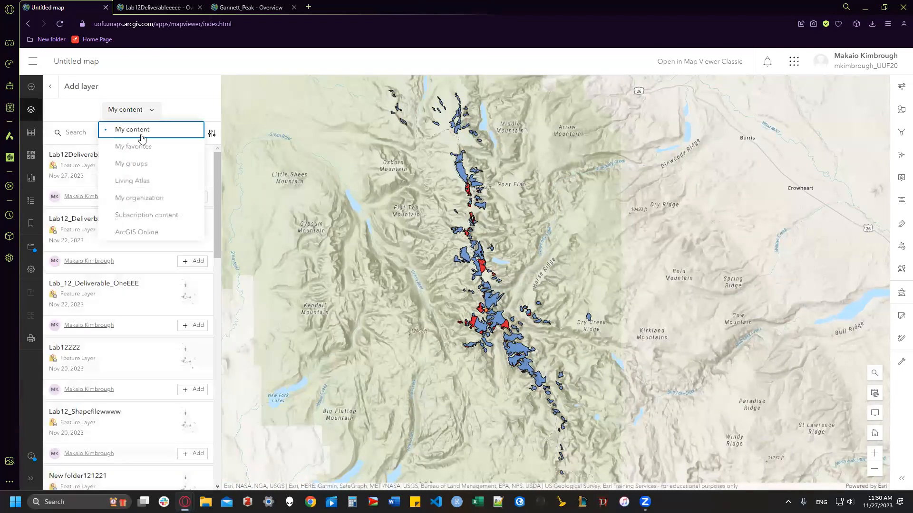
{"action": "left_click", "coordinate": [138, 233]}
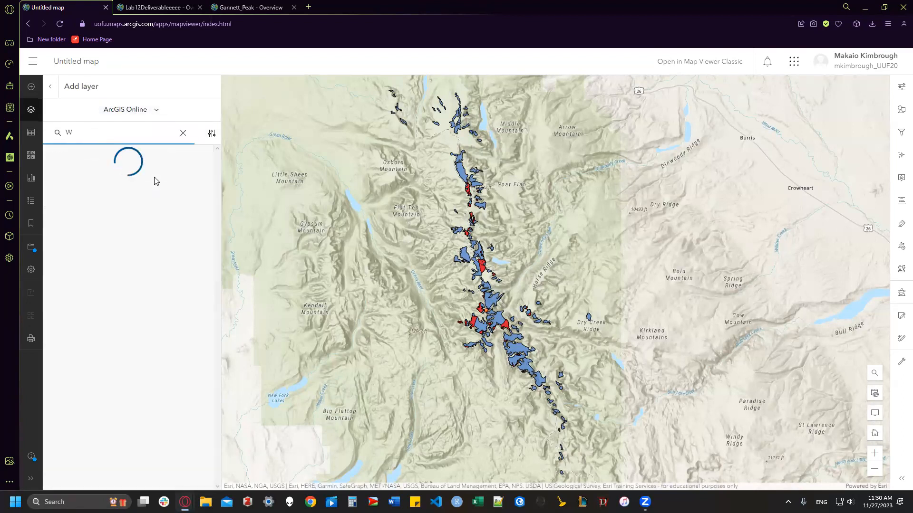
{"action": "type", "text": "ind River Range Trails"}
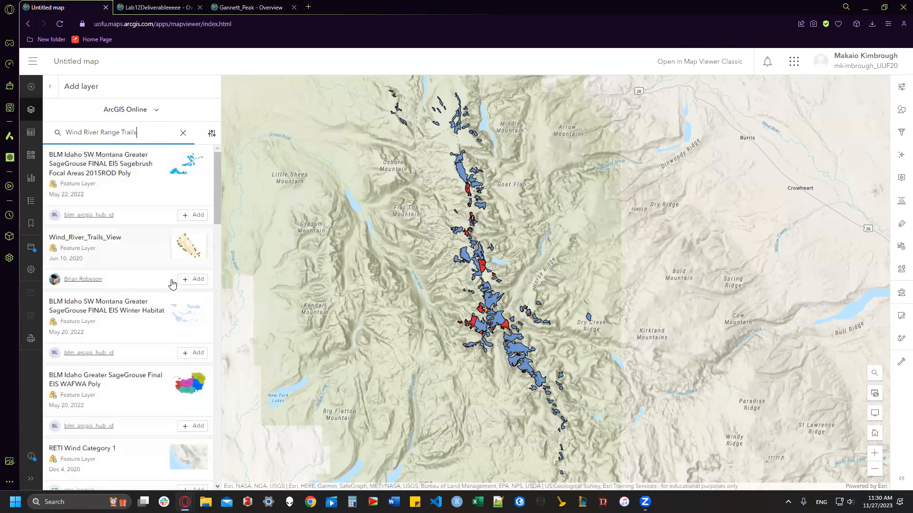
{"action": "left_click", "coordinate": [195, 283]}
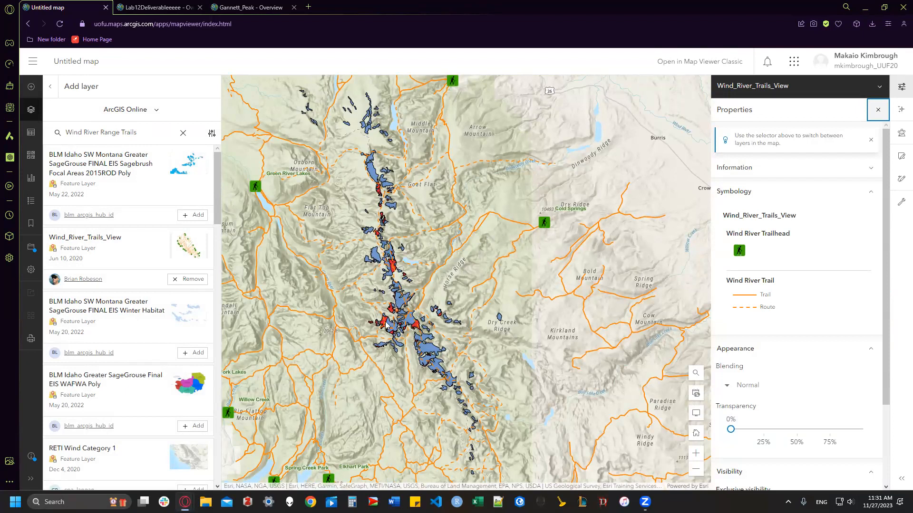
Step: Search ArcGIS Online for "precipitation" and add the Total Annual Precipitation tile layer to the map
{"action": "left_click", "coordinate": [51, 87]}
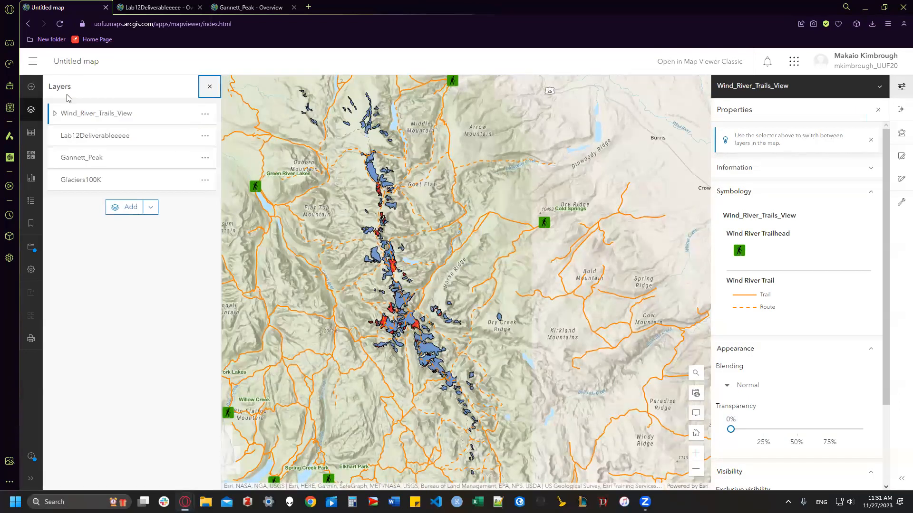
{"action": "left_click", "coordinate": [119, 206]}
{"action": "left_click", "coordinate": [133, 108]}
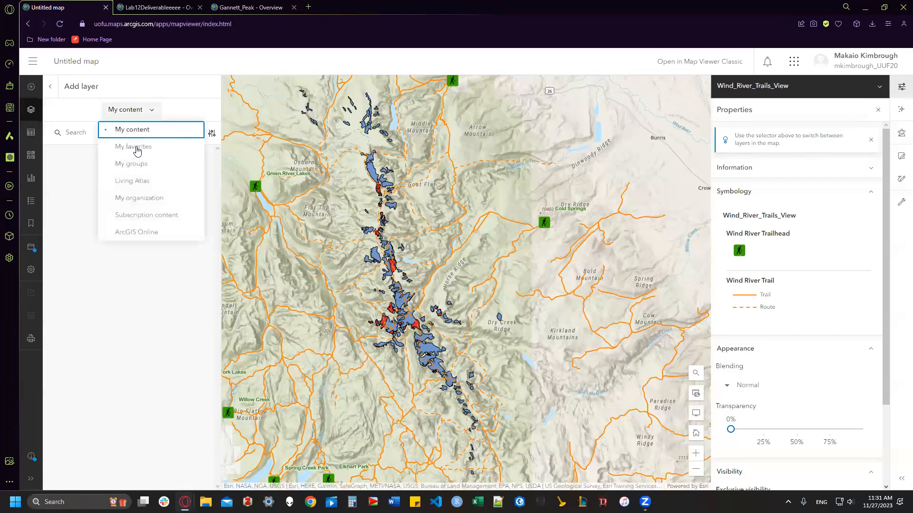
{"action": "left_click", "coordinate": [136, 233]}
{"action": "left_click", "coordinate": [93, 132]}
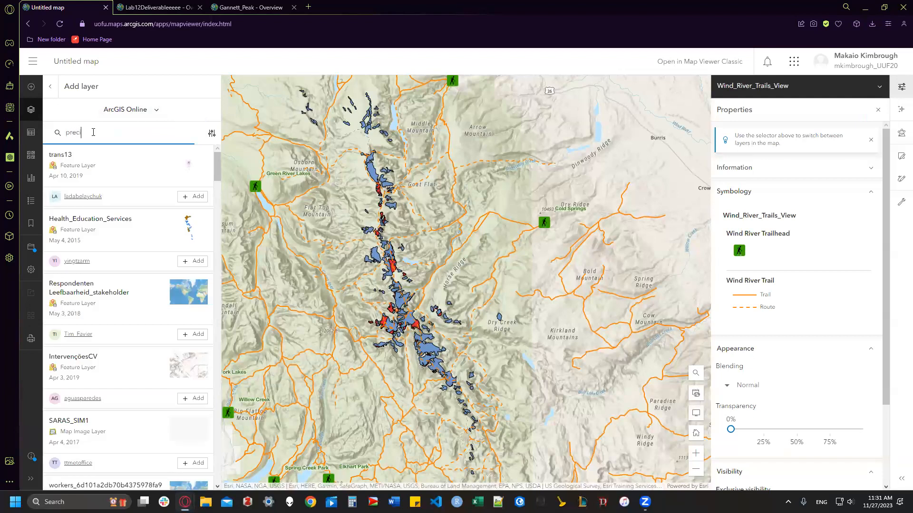
{"action": "key", "text": "Return"}
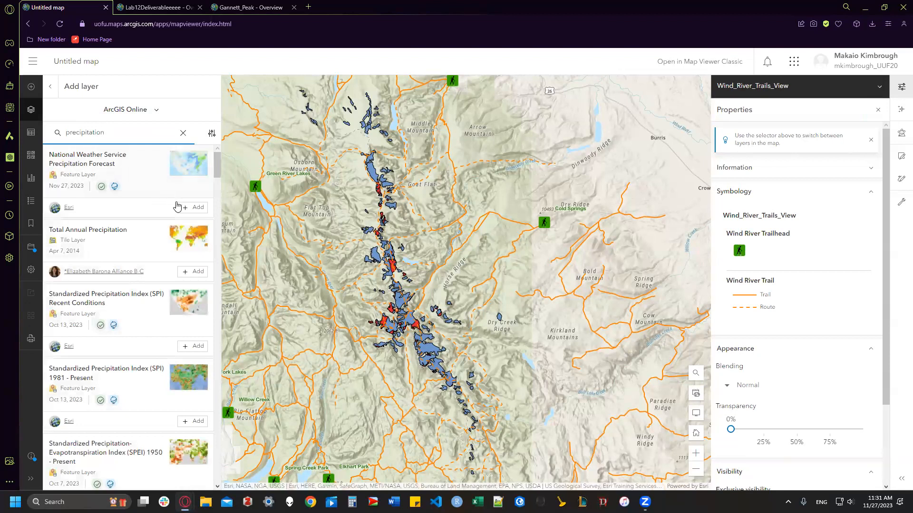
{"action": "left_click", "coordinate": [192, 273]}
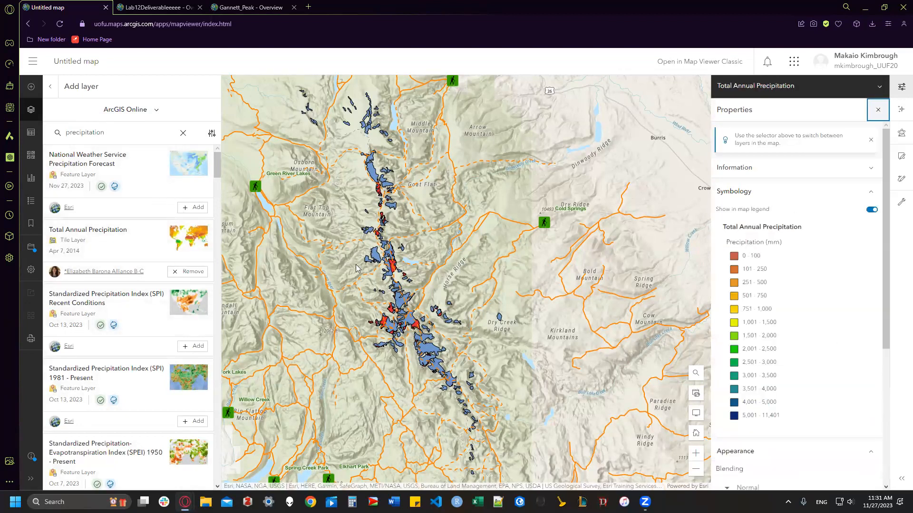
Step: Add the Change Precipitation 2050 tile layer from the precipitation search results to the map
{"action": "scroll", "coordinate": [396, 263], "scroll_direction": "down", "scroll_amount": 2}
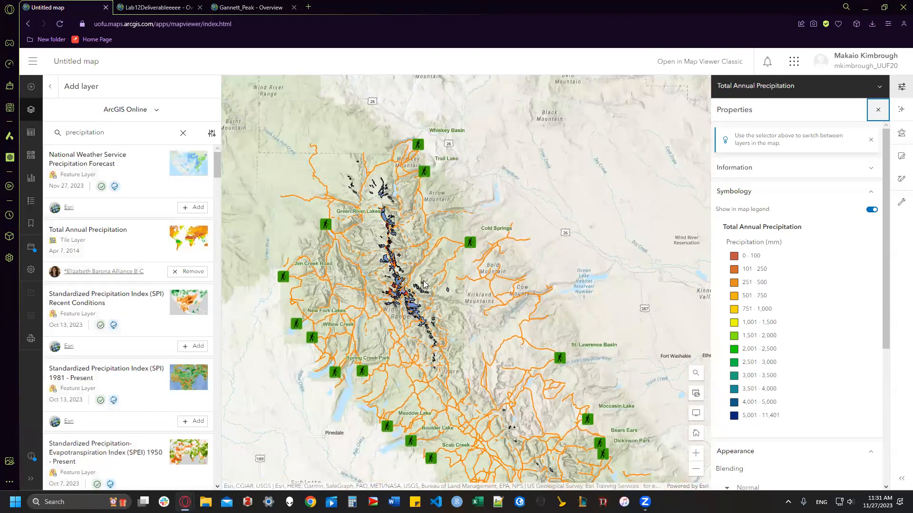
{"action": "scroll", "coordinate": [486, 293], "scroll_direction": "down", "scroll_amount": 2}
{"action": "left_click_drag", "start_coordinate": [486, 292], "coordinate": [450, 230]}
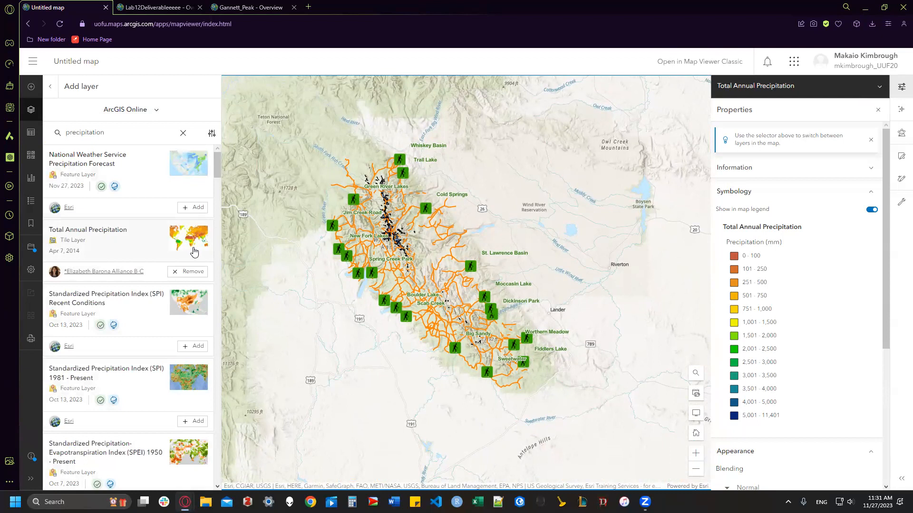
{"action": "scroll", "coordinate": [191, 358], "scroll_direction": "down", "scroll_amount": 2}
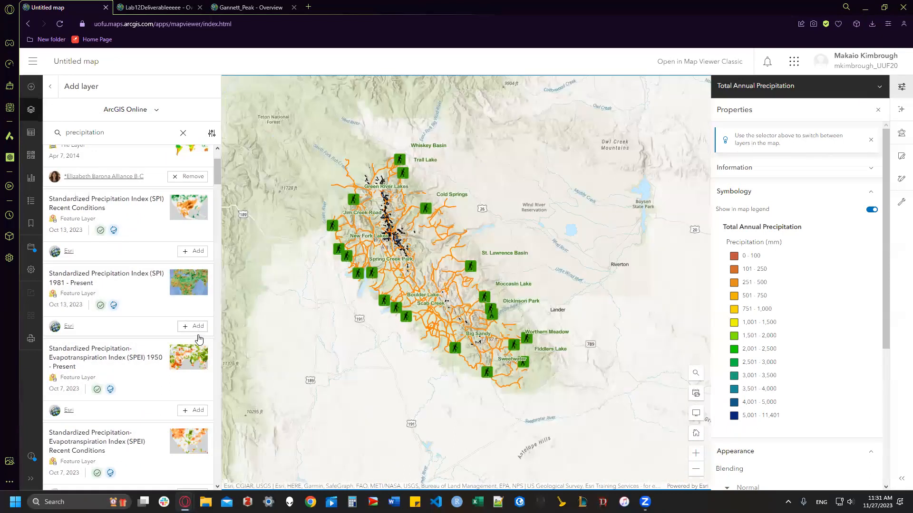
{"action": "left_click_drag", "start_coordinate": [219, 179], "coordinate": [227, 237]}
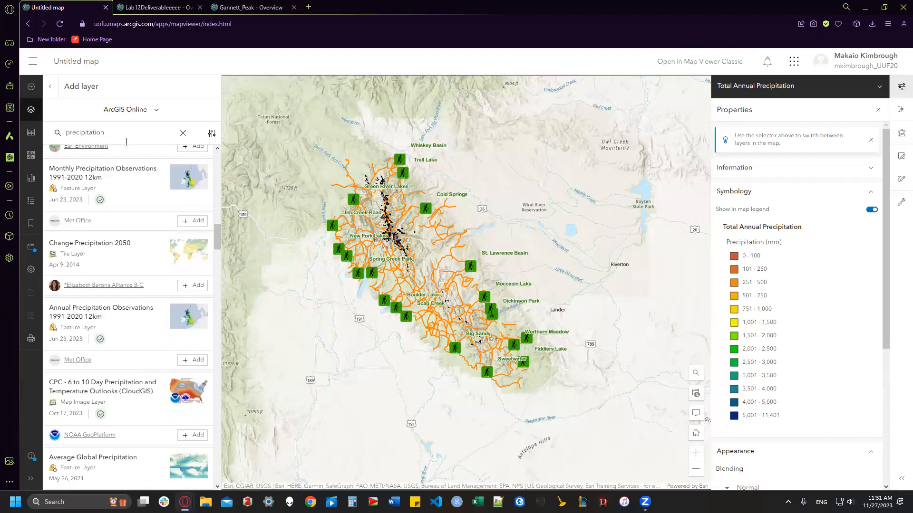
{"action": "left_click", "coordinate": [196, 290]}
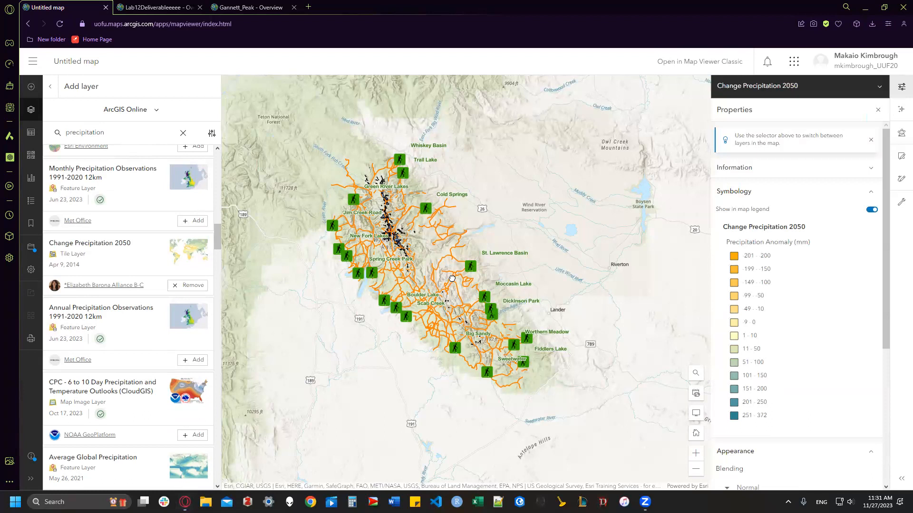
Step: Return to the layer list and reorder Change Precipitation 2050 so that it lies below Glaciers100K
{"action": "scroll", "coordinate": [452, 279], "scroll_direction": "down", "scroll_amount": 5}
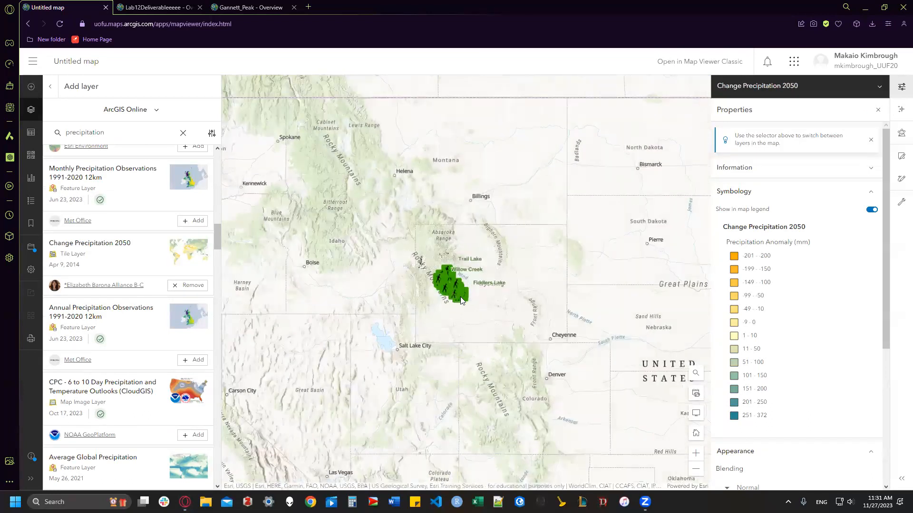
{"action": "scroll", "coordinate": [460, 300], "scroll_direction": "down", "scroll_amount": 3}
{"action": "scroll", "coordinate": [456, 302], "scroll_direction": "up", "scroll_amount": 3}
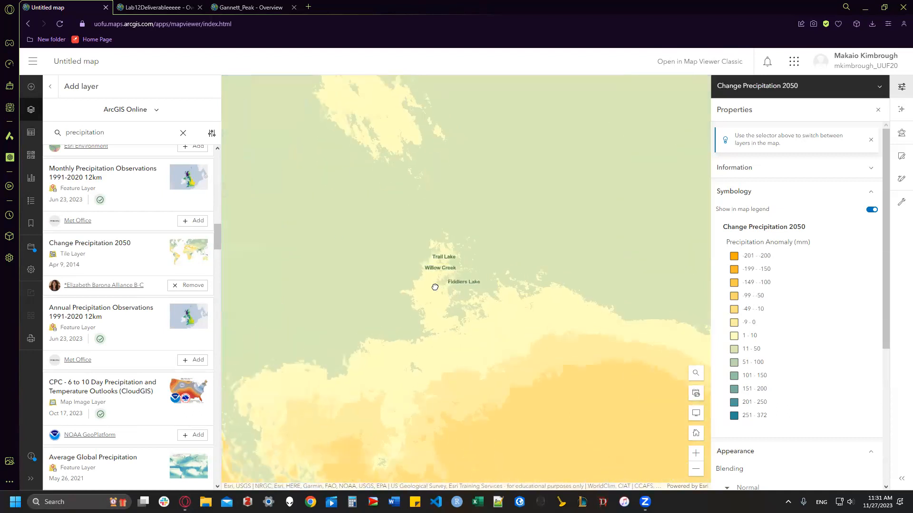
{"action": "scroll", "coordinate": [409, 267], "scroll_direction": "down", "scroll_amount": 3}
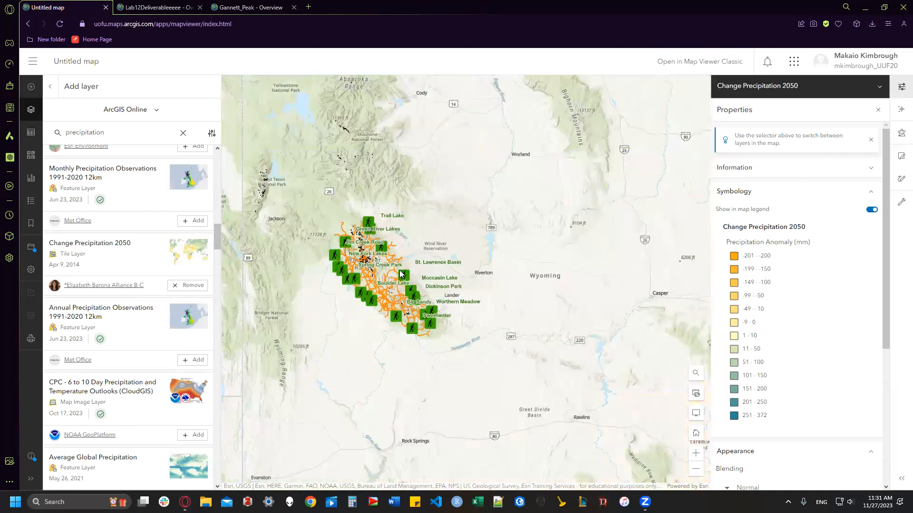
{"action": "scroll", "coordinate": [368, 266], "scroll_direction": "up", "scroll_amount": 3}
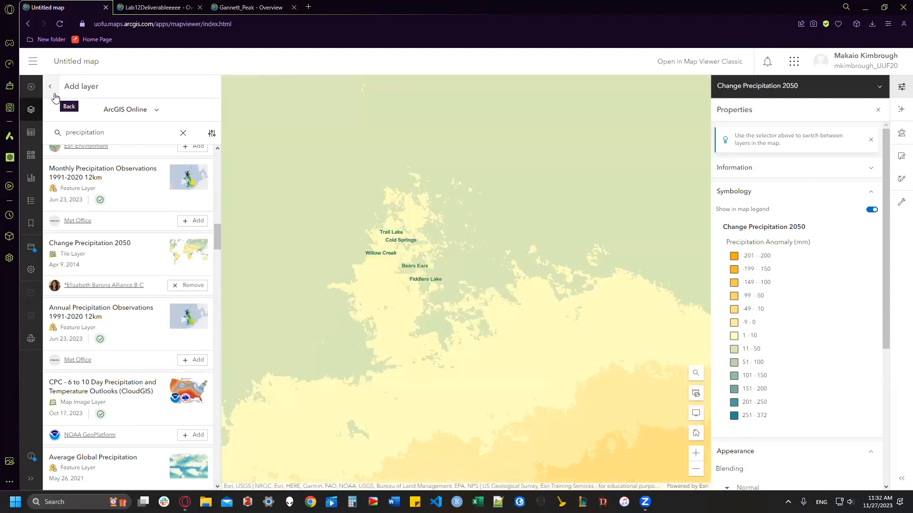
{"action": "left_click", "coordinate": [50, 88]}
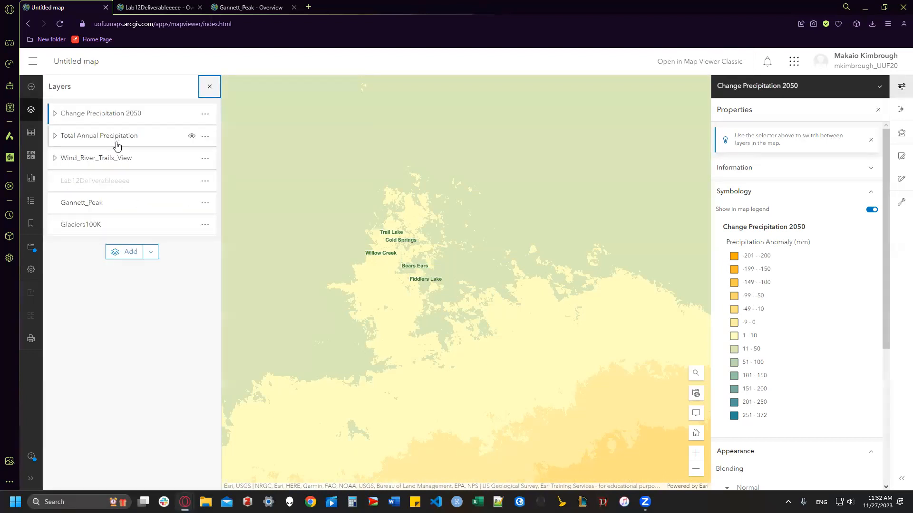
{"action": "left_click_drag", "start_coordinate": [113, 117], "coordinate": [122, 234]}
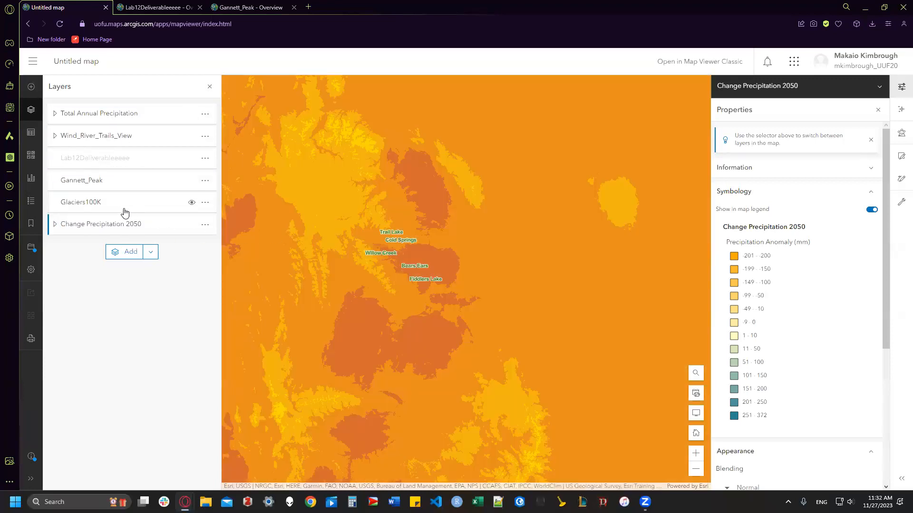
Step: Move the Change Precipitation 2050 layer from the layer list into the basemap
{"action": "scroll", "coordinate": [333, 247], "scroll_direction": "down", "scroll_amount": 5}
{"action": "left_click_drag", "start_coordinate": [295, 240], "coordinate": [417, 257]}
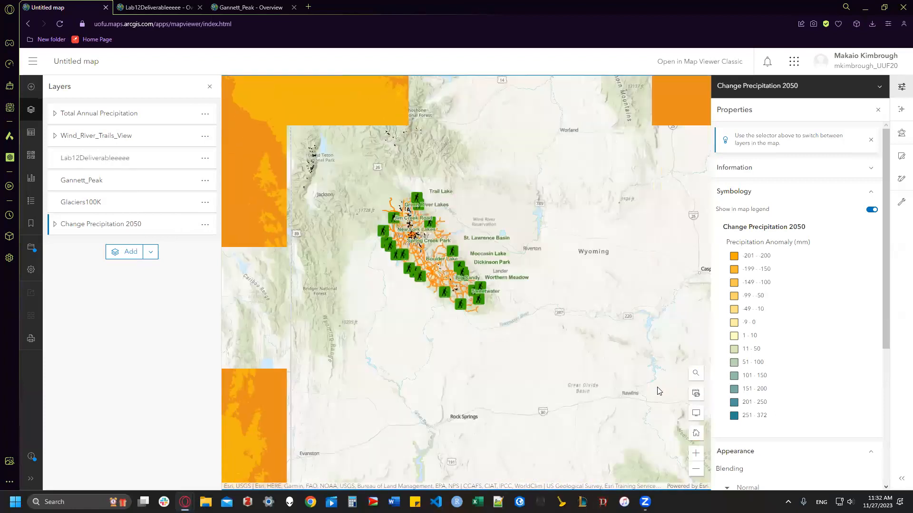
{"action": "left_click", "coordinate": [695, 453]}
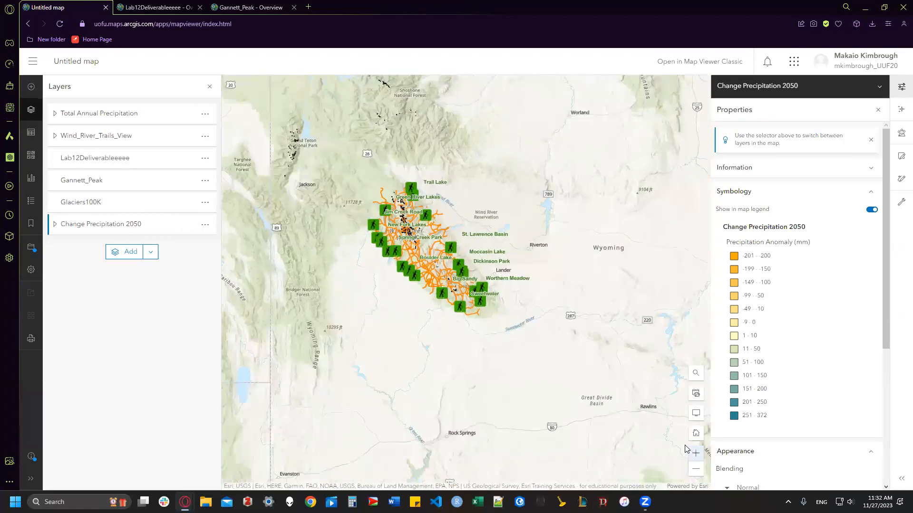
{"action": "left_click", "coordinate": [205, 226]}
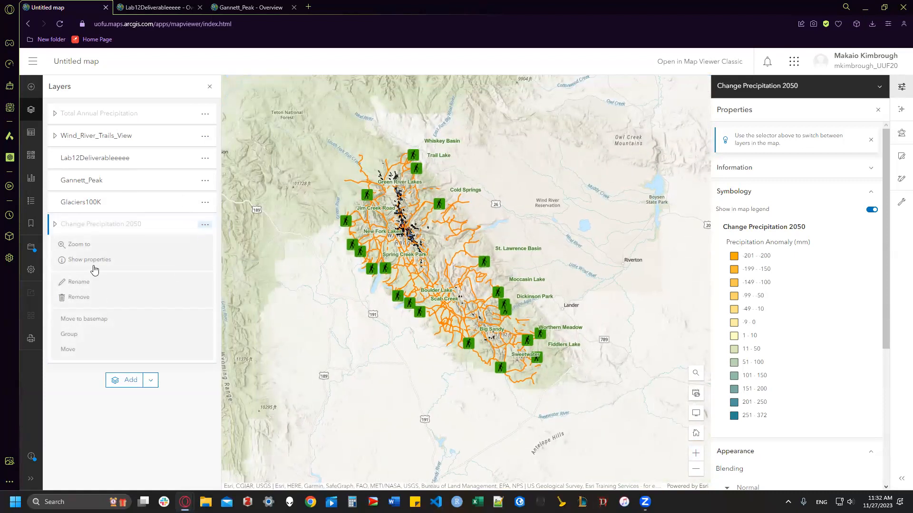
{"action": "left_click", "coordinate": [81, 298]}
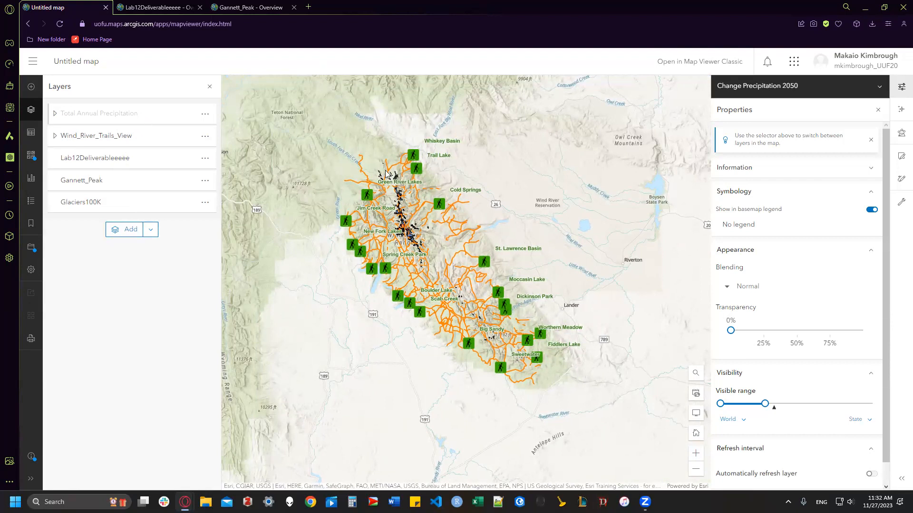
{"action": "scroll", "coordinate": [386, 167], "scroll_direction": "down", "scroll_amount": 1}
{"action": "scroll", "coordinate": [386, 167], "scroll_direction": "down", "scroll_amount": 2}
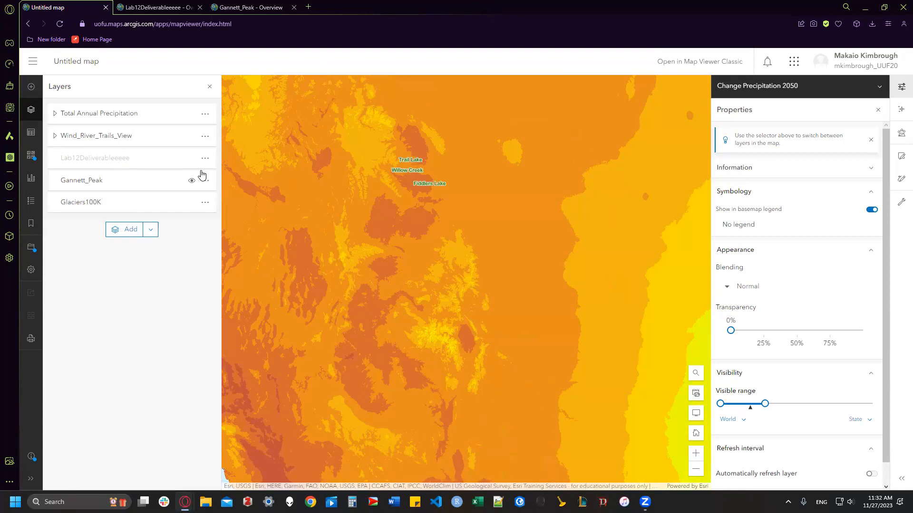
Step: Remove the Total Annual Precipitation layer from the map
{"action": "left_click", "coordinate": [150, 163]}
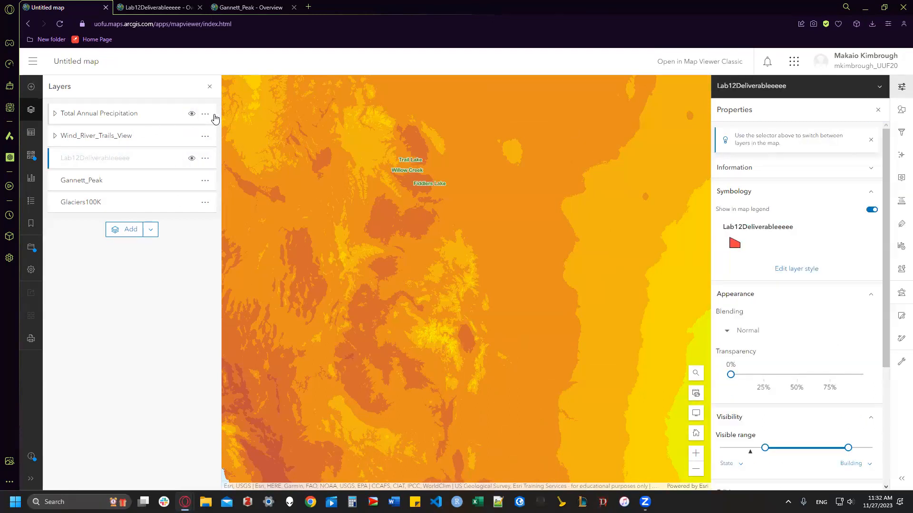
{"action": "left_click", "coordinate": [210, 120]}
{"action": "left_click", "coordinate": [206, 117]}
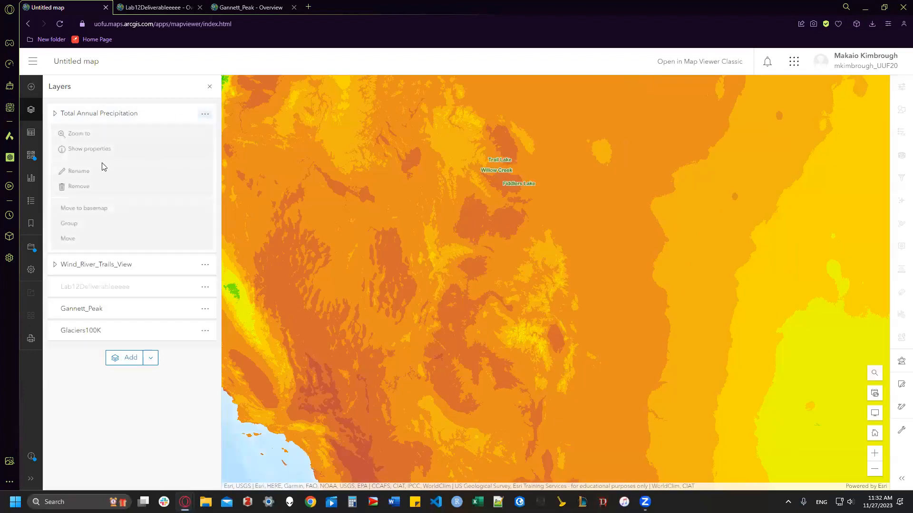
{"action": "left_click", "coordinate": [89, 189]}
{"action": "scroll", "coordinate": [475, 175], "scroll_direction": "up", "scroll_amount": 2}
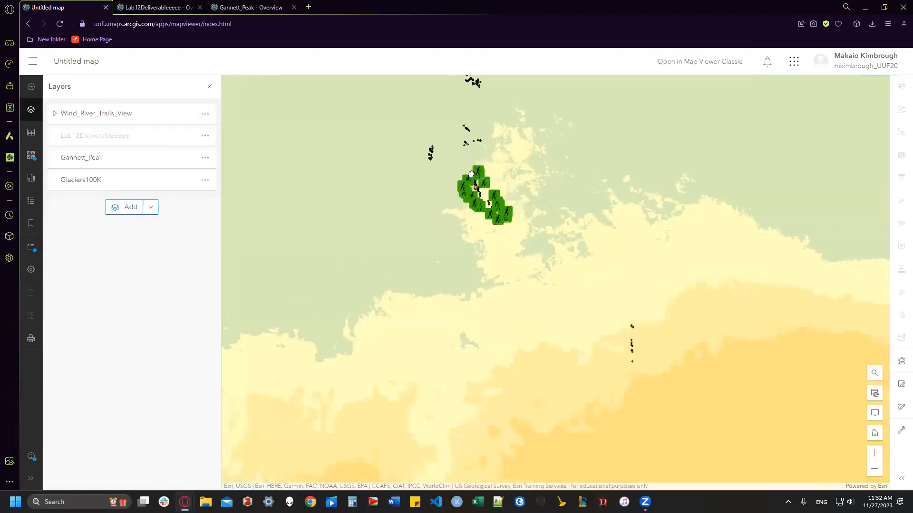
{"action": "scroll", "coordinate": [486, 191], "scroll_direction": "down", "scroll_amount": 3}
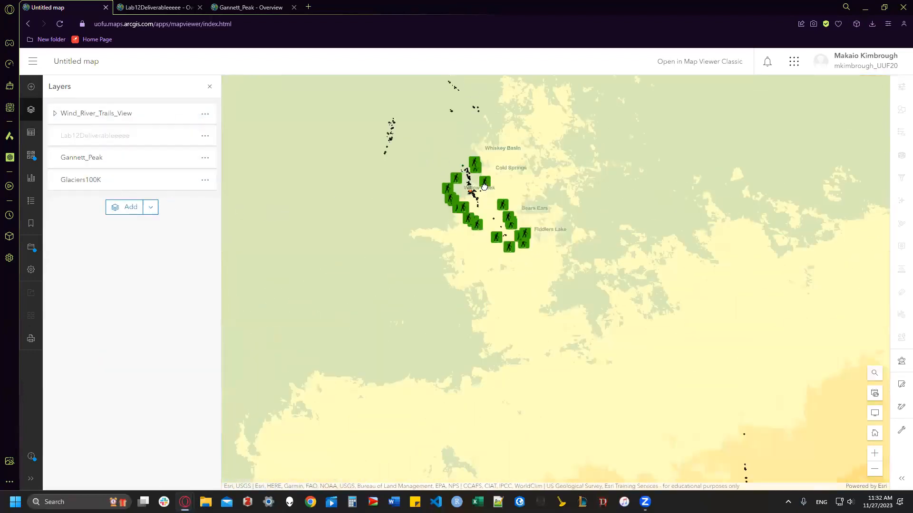
{"action": "scroll", "coordinate": [490, 192], "scroll_direction": "up", "scroll_amount": 3}
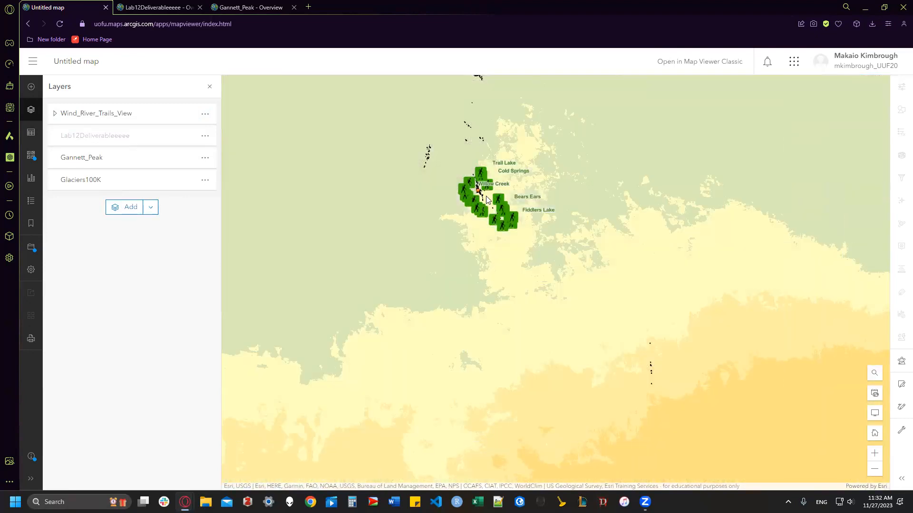
{"action": "scroll", "coordinate": [486, 198], "scroll_direction": "down", "scroll_amount": 4}
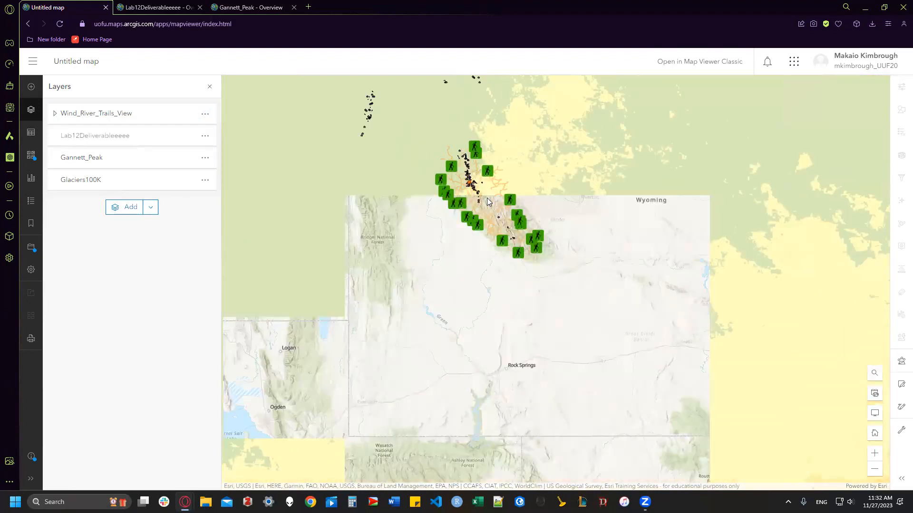
{"action": "scroll", "coordinate": [495, 195], "scroll_direction": "up", "scroll_amount": 4}
{"action": "scroll", "coordinate": [499, 197], "scroll_direction": "up", "scroll_amount": 4}
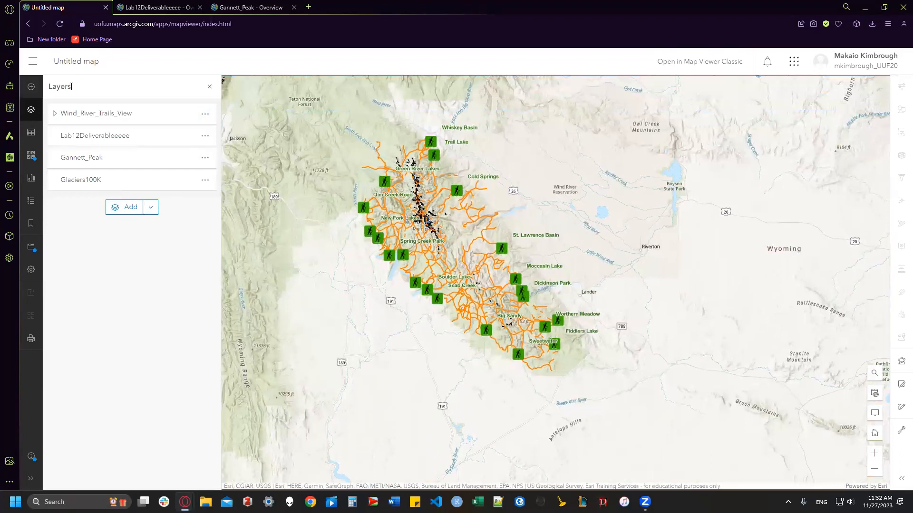
Step: Search ArcGIS Online for "United States Weather Wyoming" and add Map Maker's Drought Intensity in the United States (Current) feature layer to the map
{"action": "left_click", "coordinate": [136, 208]}
{"action": "left_click", "coordinate": [141, 117]}
{"action": "left_click", "coordinate": [137, 231]}
{"action": "left_click", "coordinate": [129, 133]}
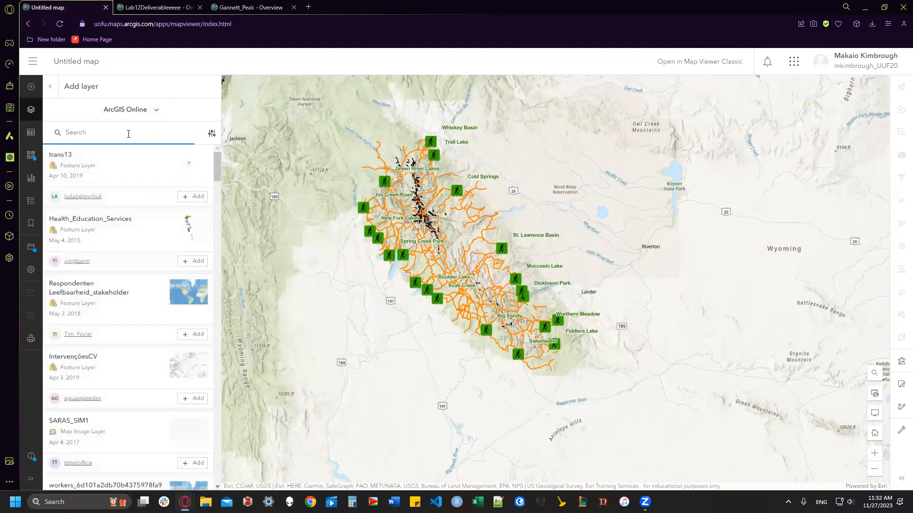
{"action": "type", "text": "Uniuted StatesWeather Wyoming"}
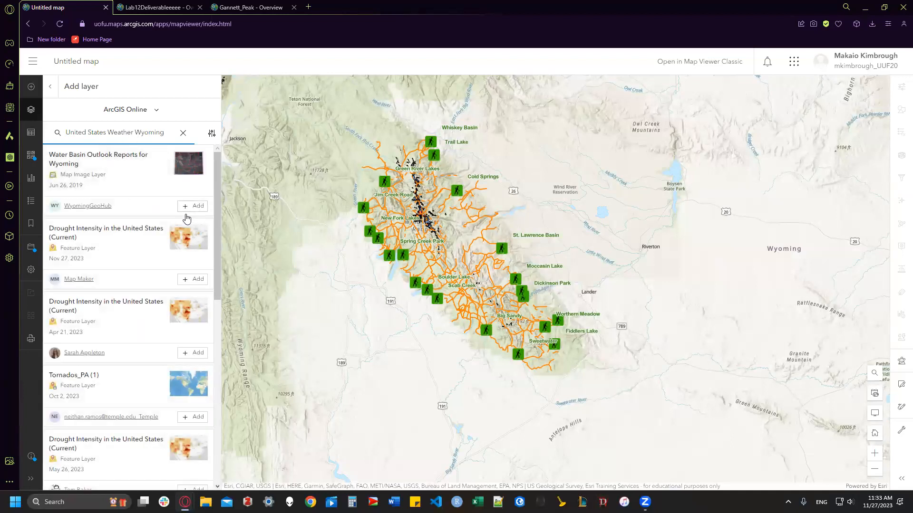
{"action": "left_click", "coordinate": [190, 280]}
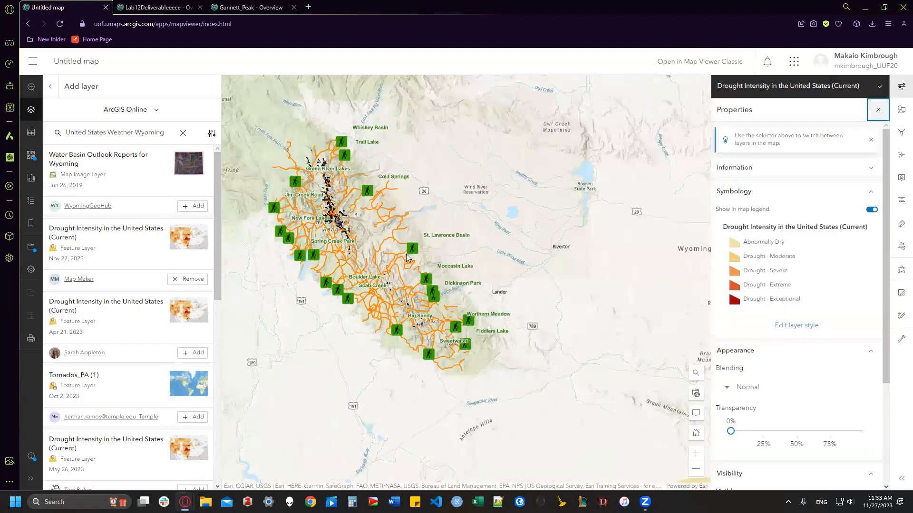
{"action": "scroll", "coordinate": [389, 254], "scroll_direction": "down", "scroll_amount": 2}
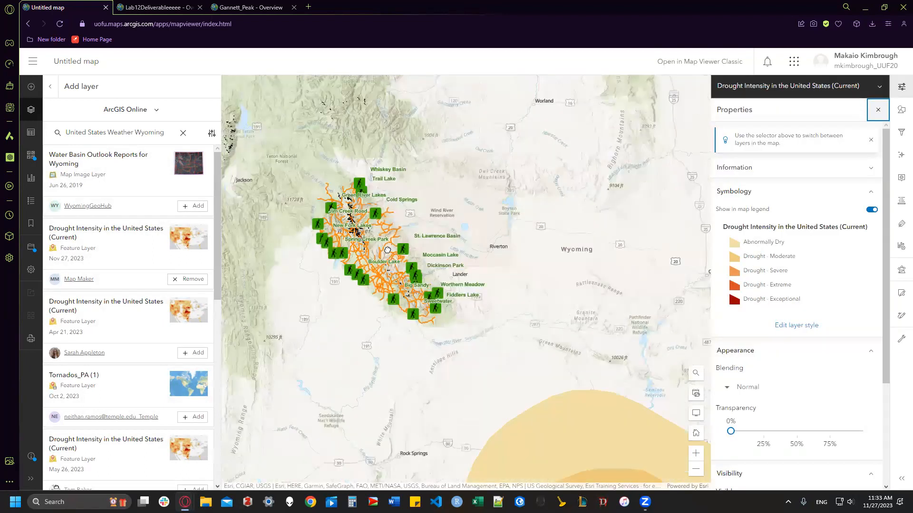
{"action": "scroll", "coordinate": [382, 249], "scroll_direction": "down", "scroll_amount": 2}
{"action": "left_click_drag", "start_coordinate": [370, 242], "coordinate": [386, 242]}
{"action": "scroll", "coordinate": [384, 241], "scroll_direction": "up", "scroll_amount": 2}
{"action": "scroll", "coordinate": [403, 246], "scroll_direction": "up", "scroll_amount": 2}
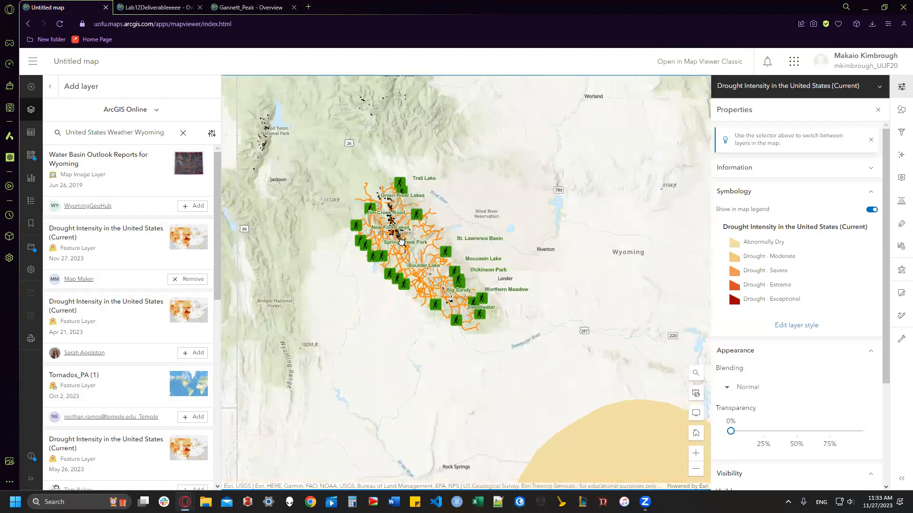
{"action": "left_click_drag", "start_coordinate": [403, 245], "coordinate": [399, 208]}
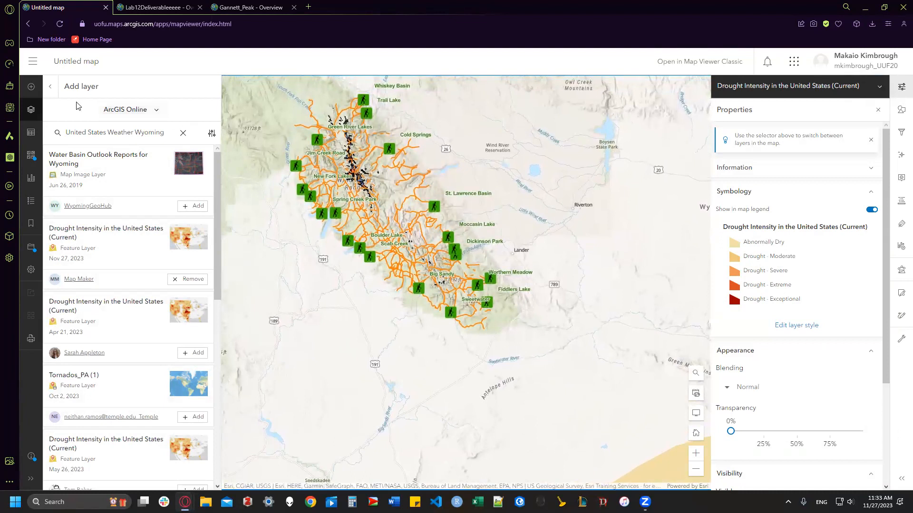
Step: Return to the layer list and save the web map with the title Lab12_FINALLLL
{"action": "left_click", "coordinate": [51, 87]}
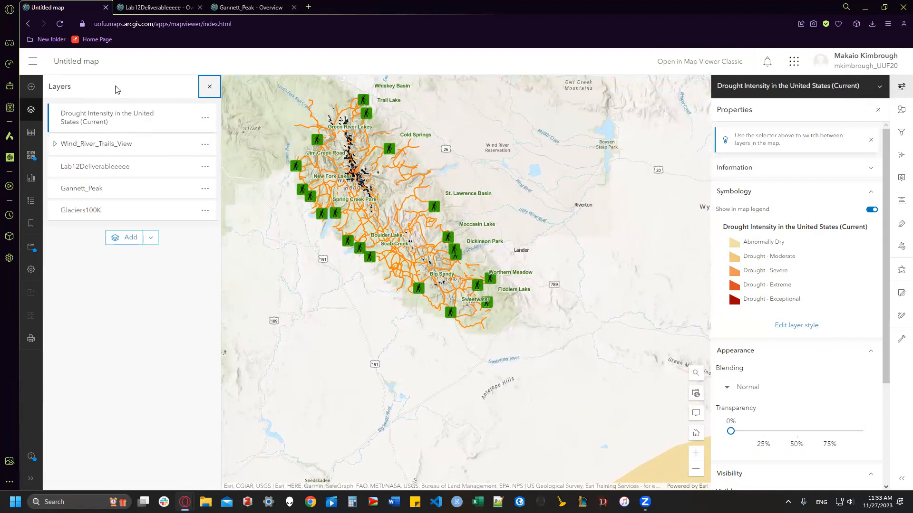
{"action": "left_click", "coordinate": [31, 251]}
{"action": "left_click", "coordinate": [244, 252]}
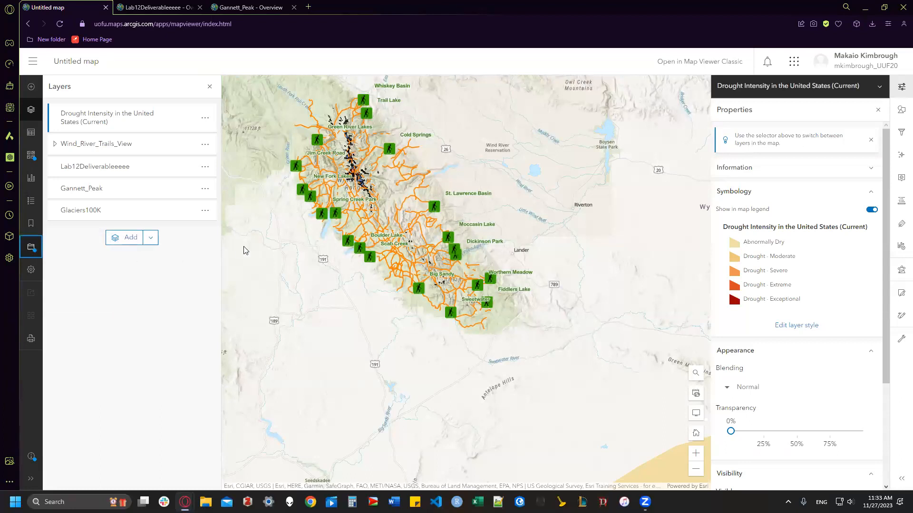
{"action": "left_click", "coordinate": [30, 254]}
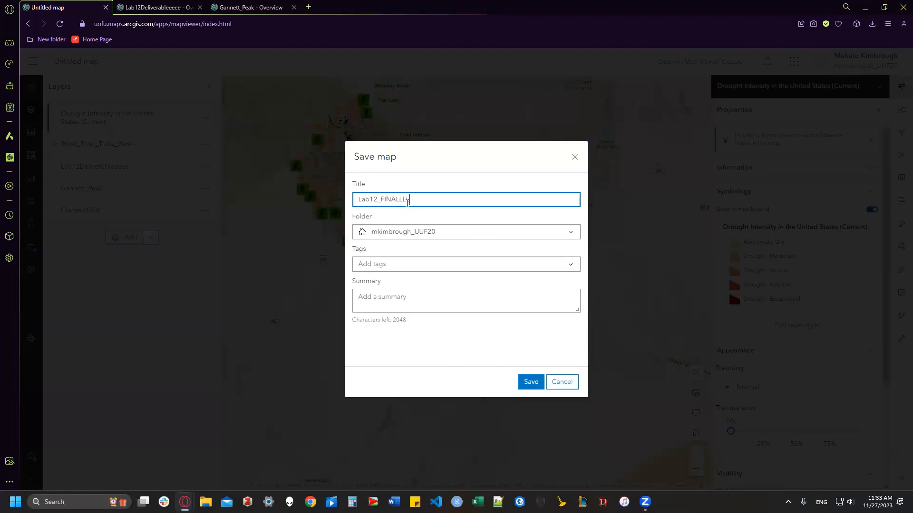
{"action": "left_click", "coordinate": [533, 386]}
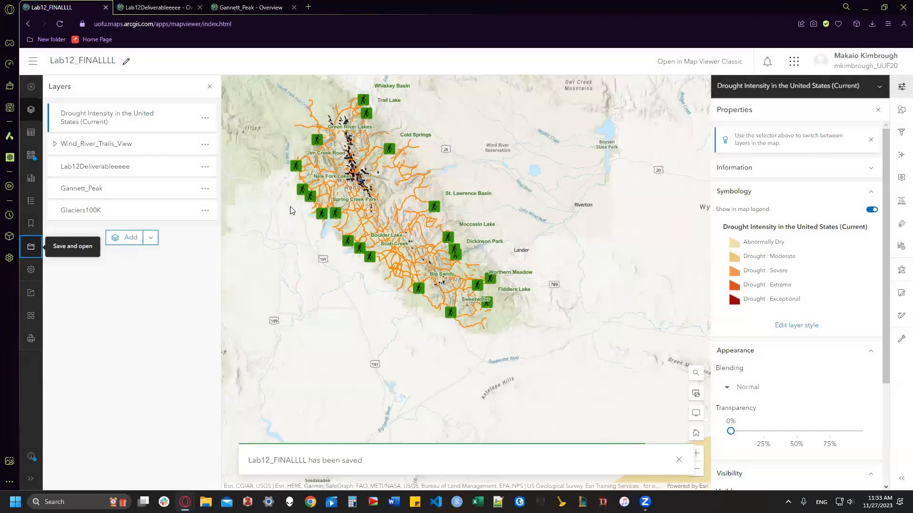
{"action": "left_click", "coordinate": [797, 63]}
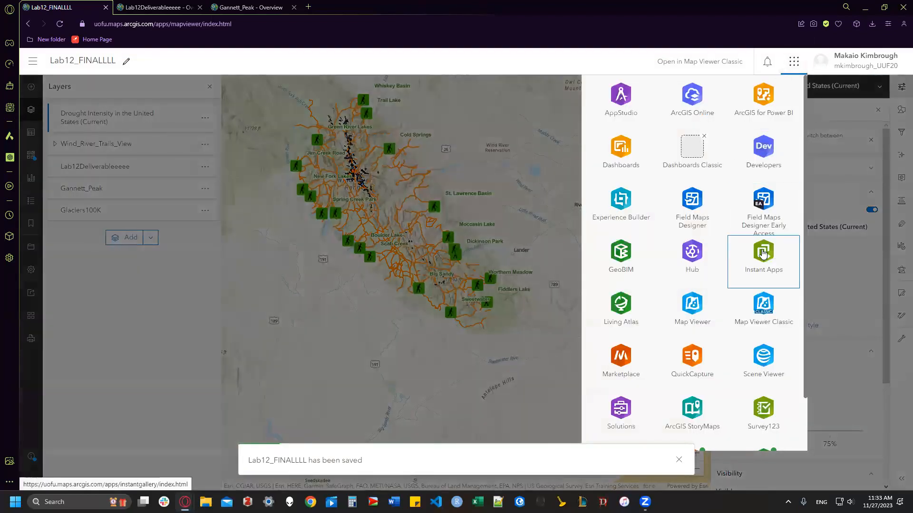
{"action": "left_click", "coordinate": [766, 254]}
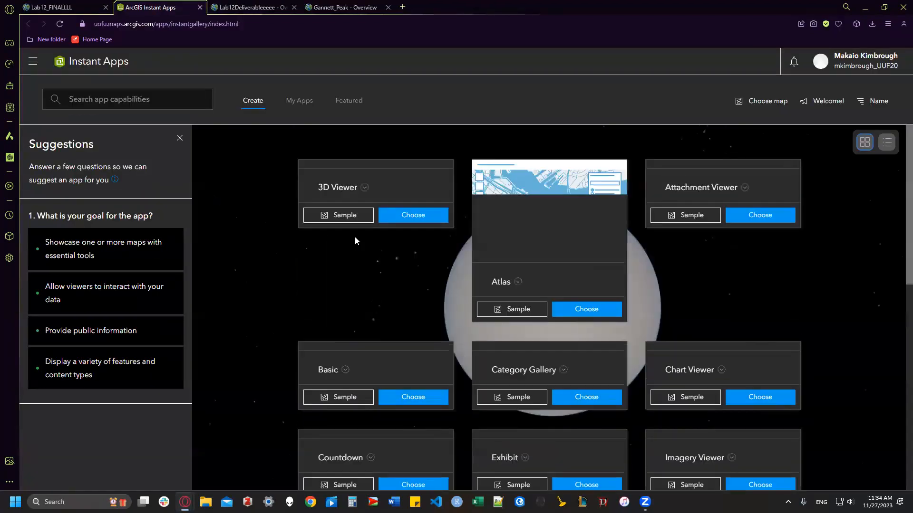
{"action": "scroll", "coordinate": [573, 348], "scroll_direction": "down", "scroll_amount": 3}
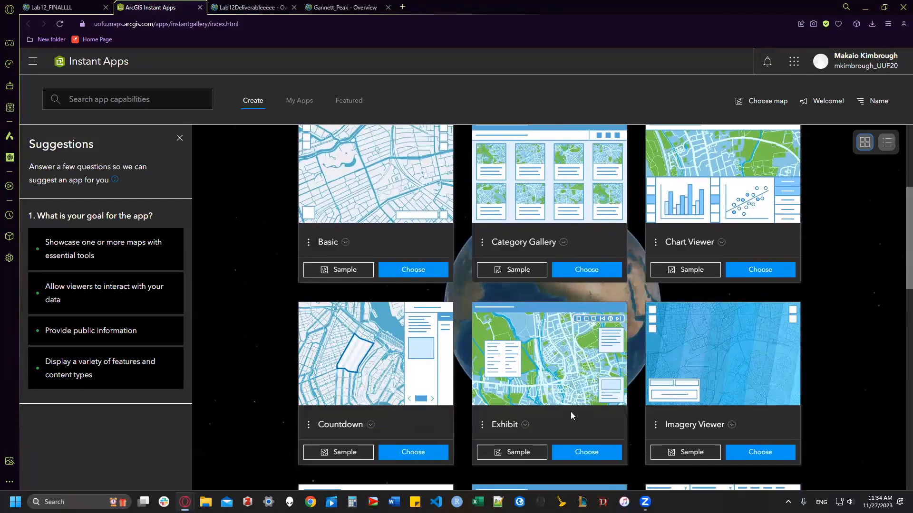
{"action": "left_click", "coordinate": [571, 451]}
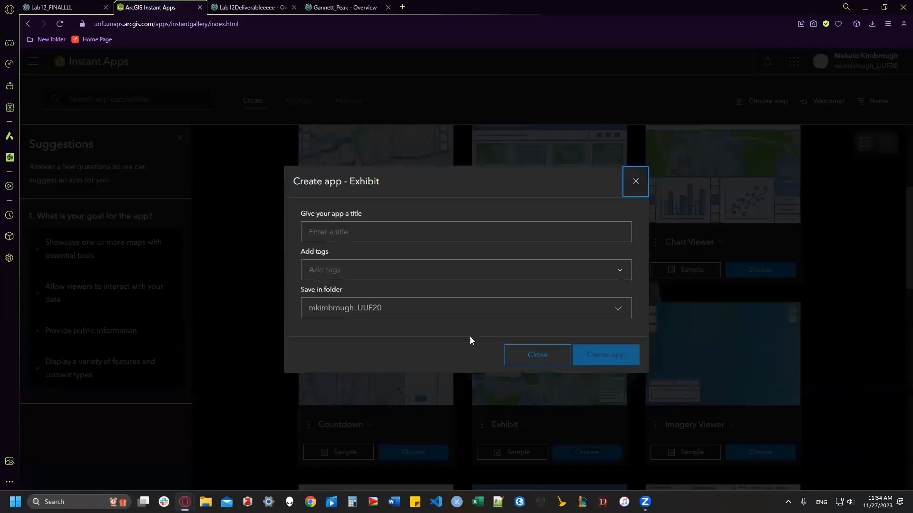
{"action": "left_click", "coordinate": [389, 228]}
{"action": "type", "text": "Lab1"}
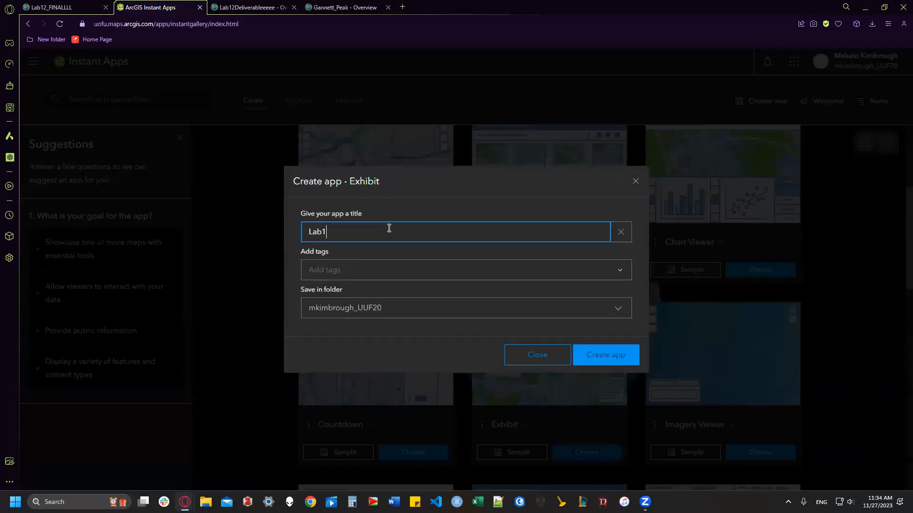
{"action": "type", "text": "222222222222"}
{"action": "left_click", "coordinate": [605, 355]}
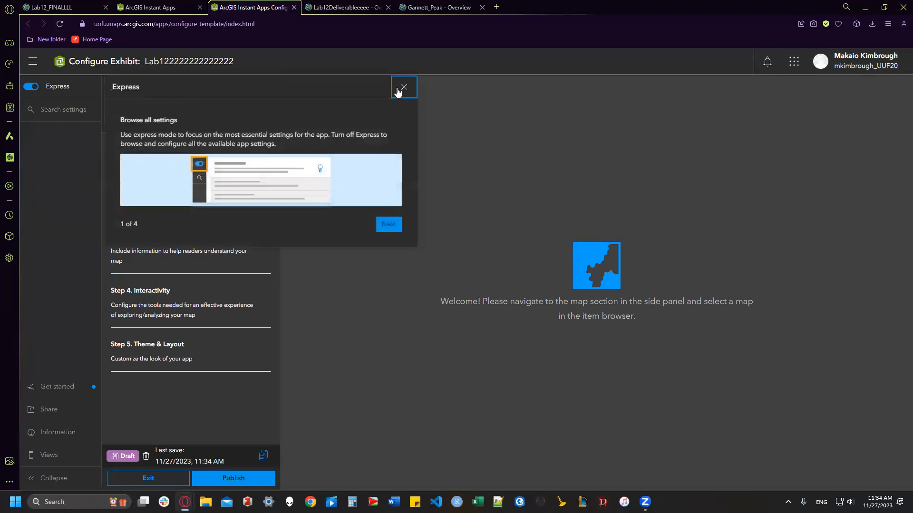
Step: Dismiss the Express introduction and choose the Lab12_FINALLLL web map as the map for the Exhibit app
{"action": "left_click", "coordinate": [399, 89]}
{"action": "left_click", "coordinate": [139, 157]}
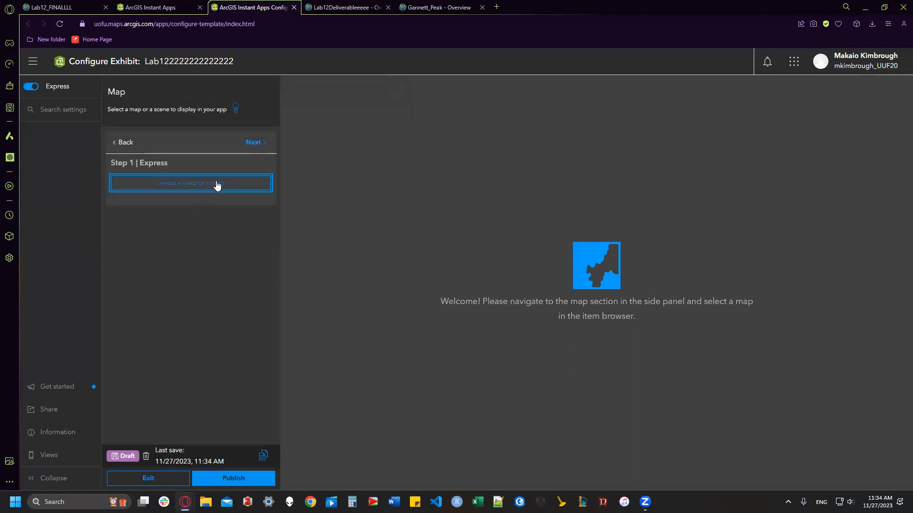
{"action": "left_click", "coordinate": [216, 184]}
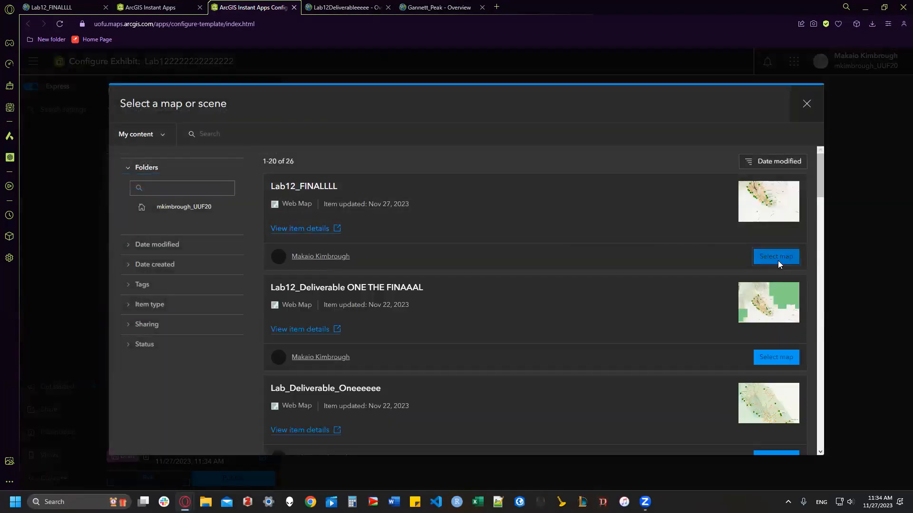
{"action": "left_click", "coordinate": [777, 260]}
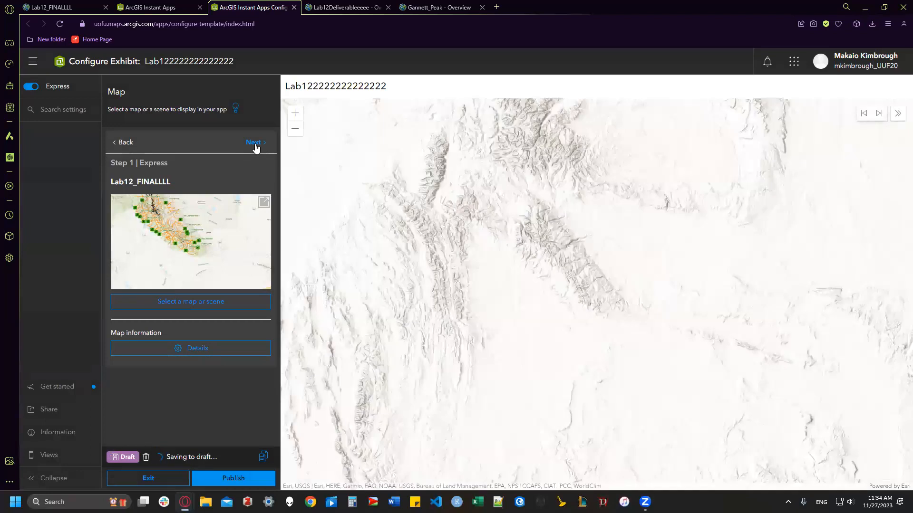
Step: Proceed to the slide management step of the Exhibit setup and add the first slide
{"action": "left_click", "coordinate": [255, 144]}
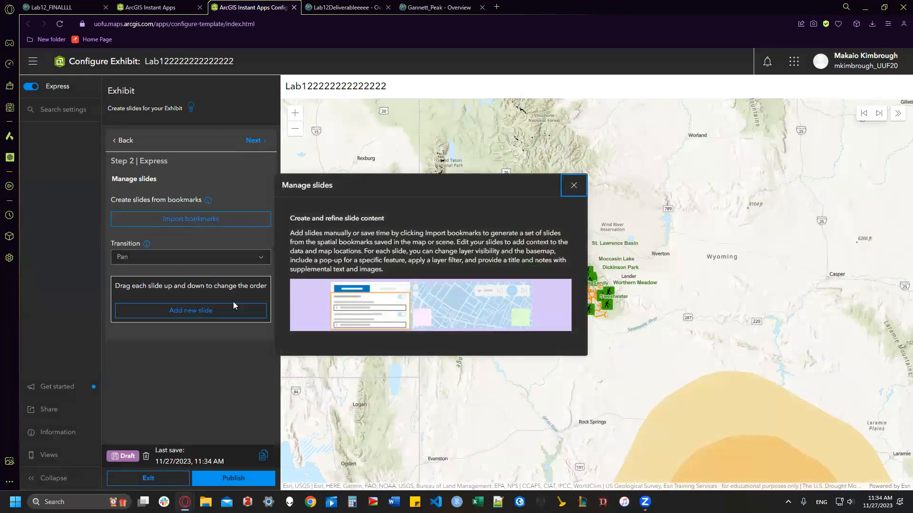
{"action": "left_click", "coordinate": [570, 186]}
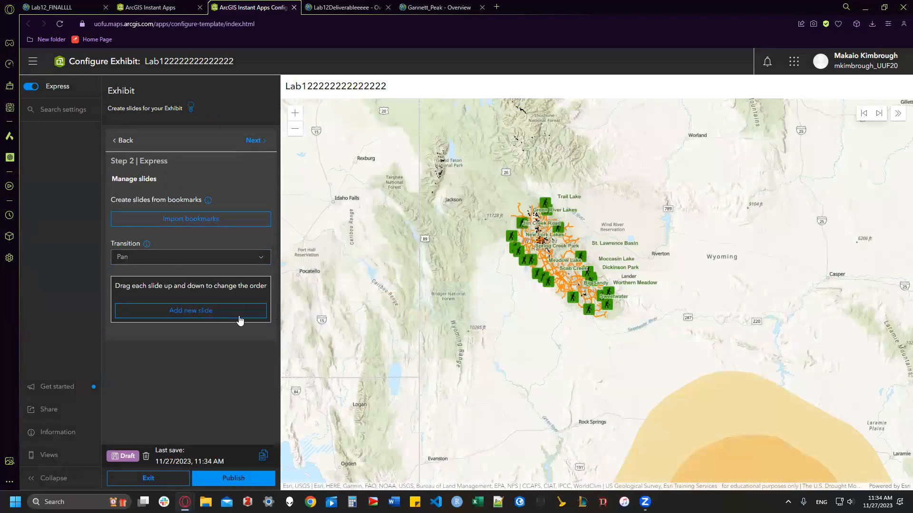
{"action": "left_click", "coordinate": [261, 310]}
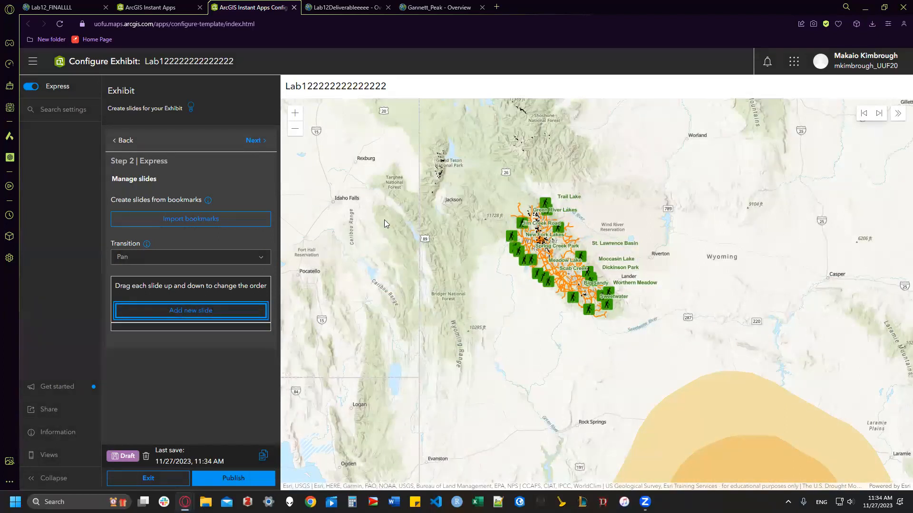
Step: Hide every layer except Glaciers100K on Slide 1 and close the slide editor
{"action": "left_click", "coordinate": [112, 157]}
{"action": "left_click", "coordinate": [79, 198]}
{"action": "left_click", "coordinate": [78, 217]}
{"action": "left_click", "coordinate": [79, 237]}
{"action": "left_click", "coordinate": [78, 256]}
{"action": "left_click", "coordinate": [77, 275]}
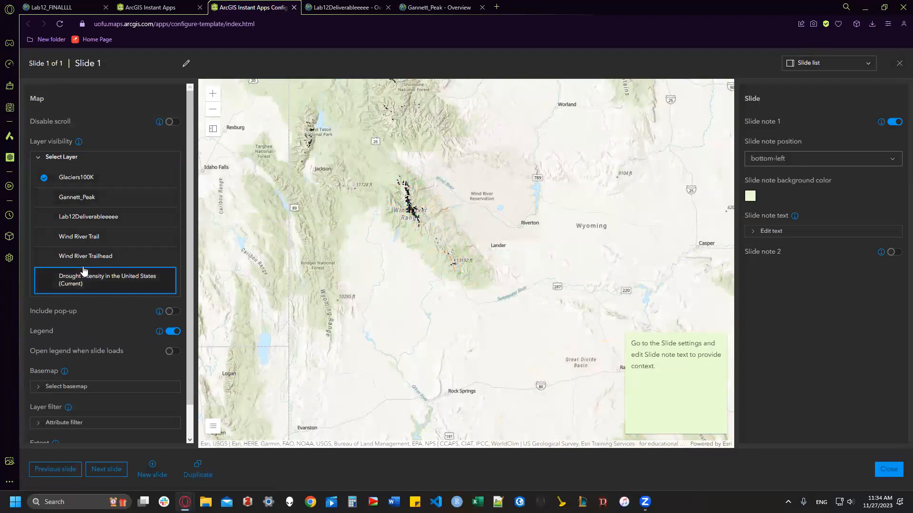
{"action": "left_click", "coordinate": [72, 157]}
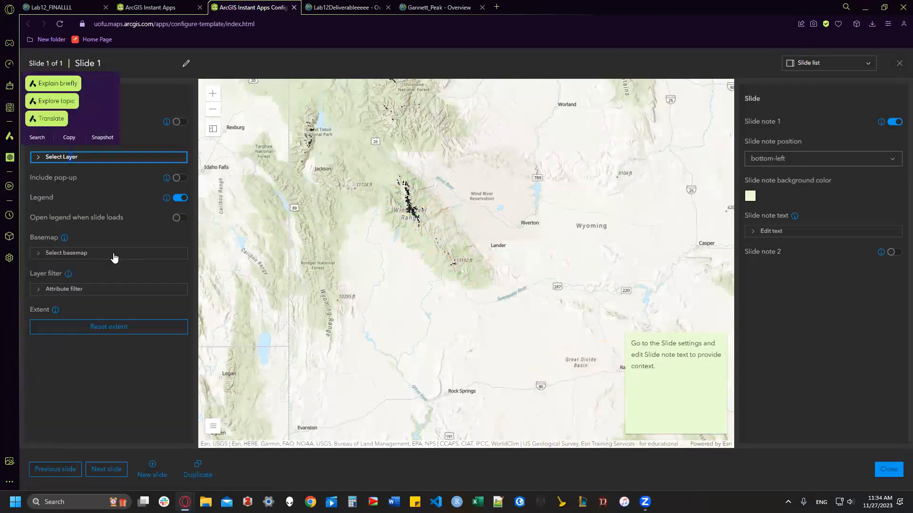
{"action": "left_click", "coordinate": [467, 381]}
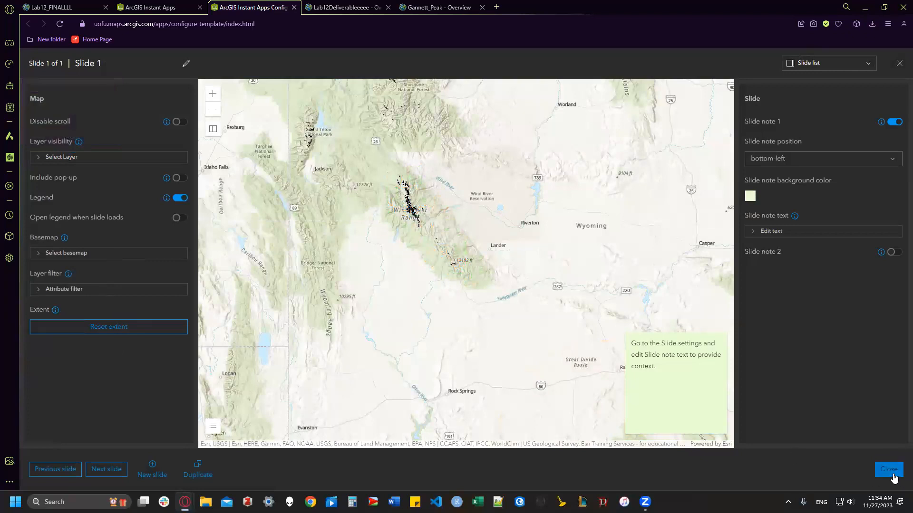
{"action": "left_click", "coordinate": [891, 470]}
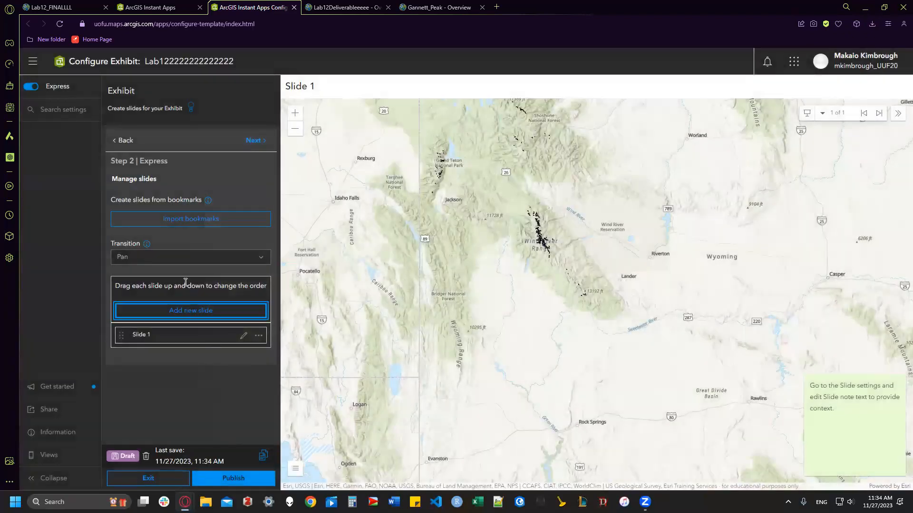
Step: Add a second slide to the exhibit with the default layers visible and close its editor
{"action": "left_click", "coordinate": [177, 311]}
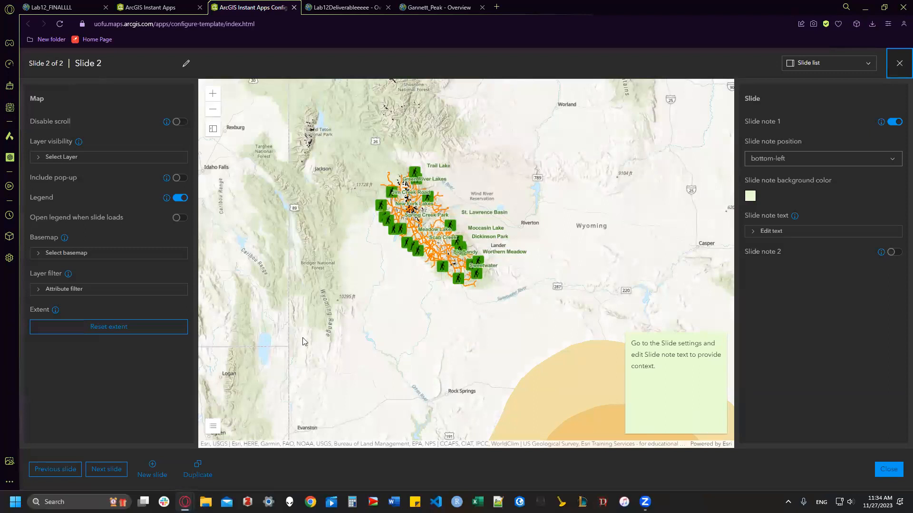
{"action": "left_click", "coordinate": [889, 468]}
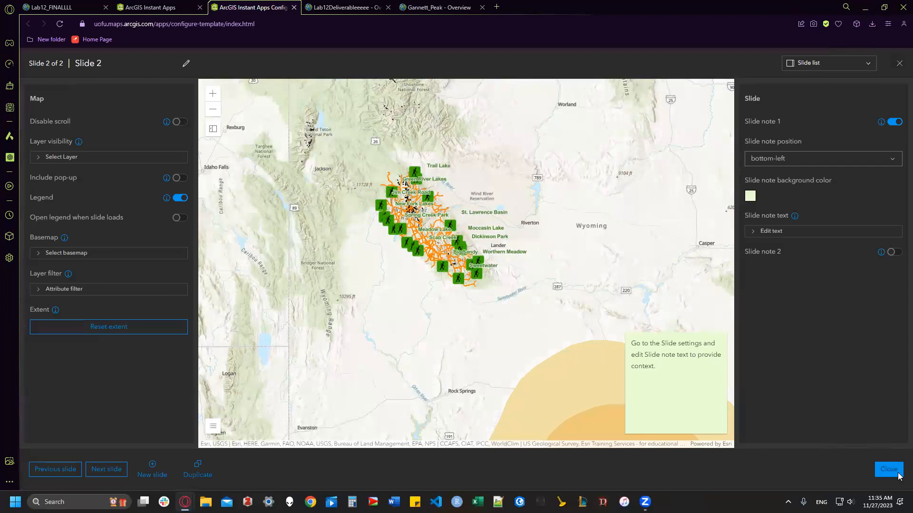
Step: Close the Slide 2 editor, advance to the Interactivity step, and enable Sharing, Home button and Measurement tools
{"action": "left_click", "coordinate": [896, 473]}
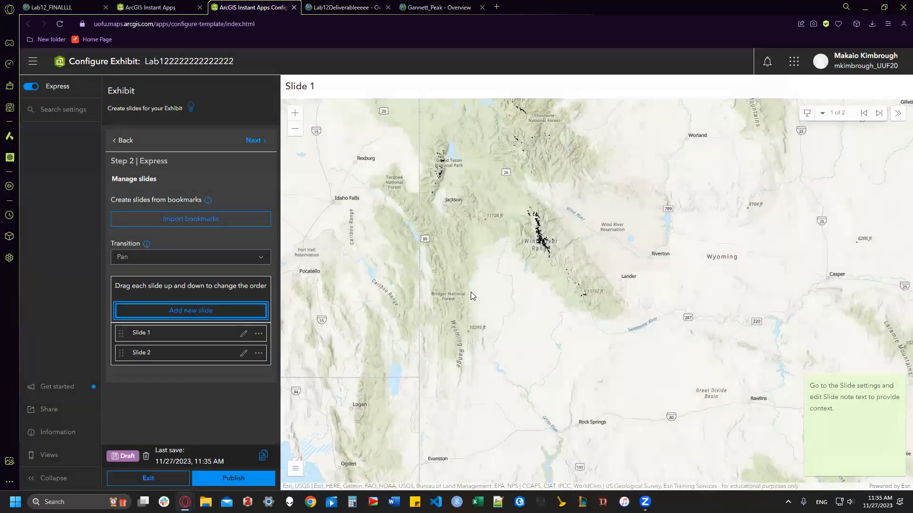
{"action": "left_click", "coordinate": [251, 146]}
{"action": "left_click", "coordinate": [251, 145]}
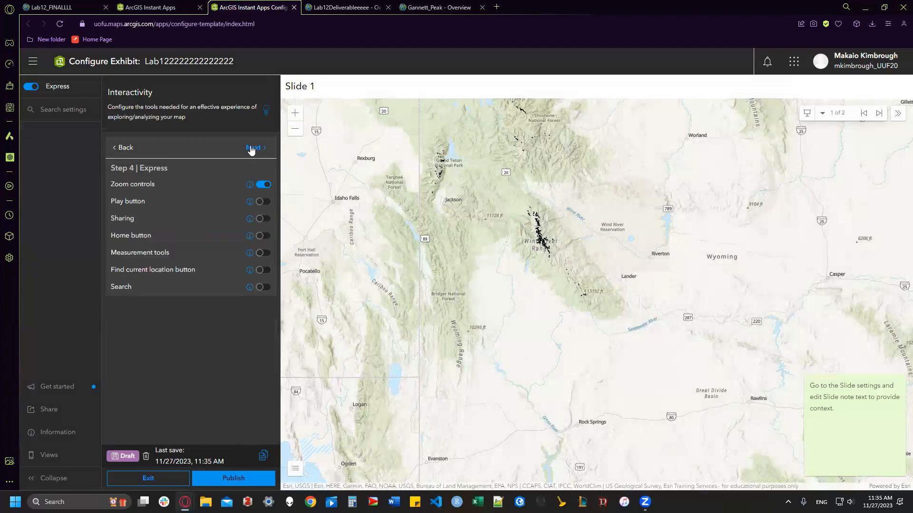
{"action": "left_click", "coordinate": [263, 219]}
{"action": "left_click", "coordinate": [262, 236]}
{"action": "left_click", "coordinate": [263, 253]}
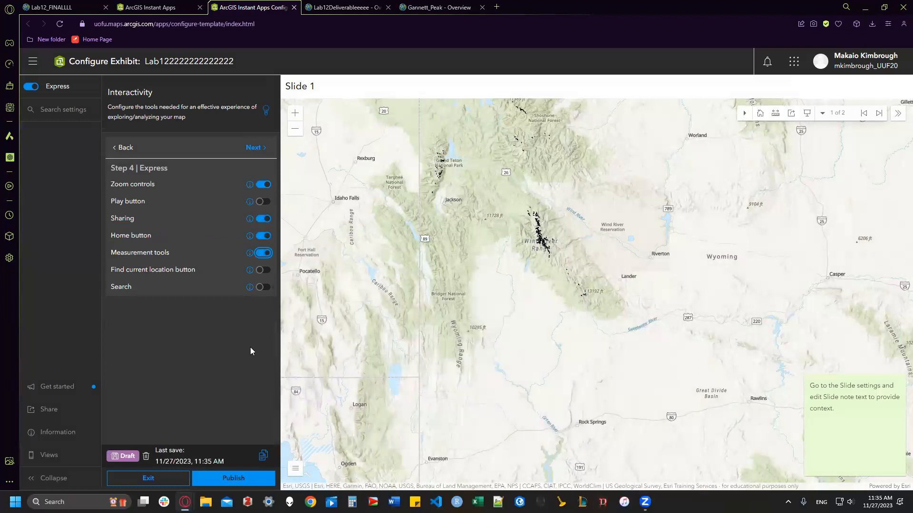
Step: Proceed to the Theme & Layout step and set the app's mode to Dark
{"action": "left_click", "coordinate": [253, 148]}
{"action": "left_click", "coordinate": [247, 197]}
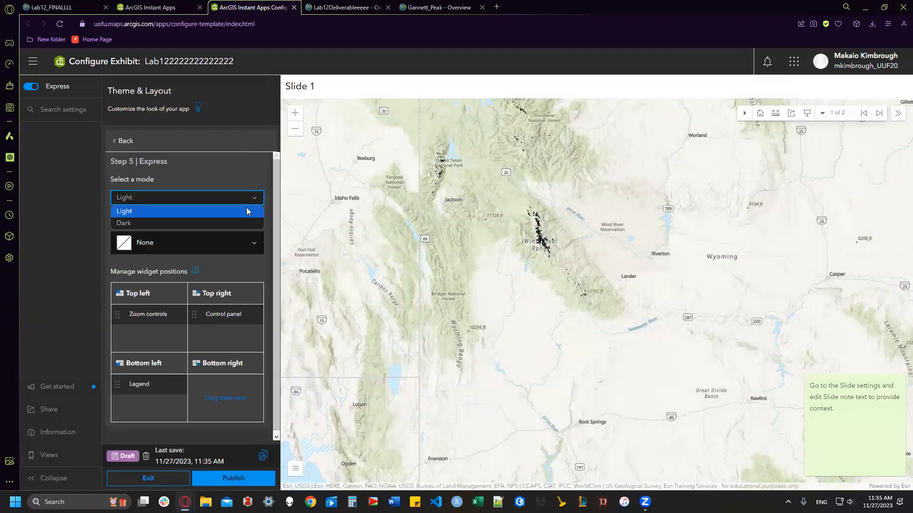
{"action": "left_click", "coordinate": [221, 223]}
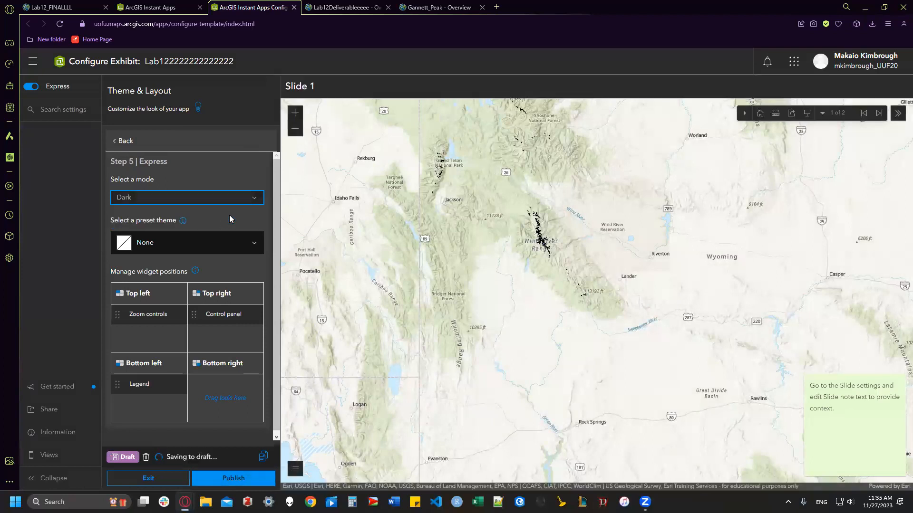
Step: Try the Forest preset theme and set the preset theme back to None
{"action": "left_click", "coordinate": [222, 248]}
{"action": "left_click", "coordinate": [169, 346]}
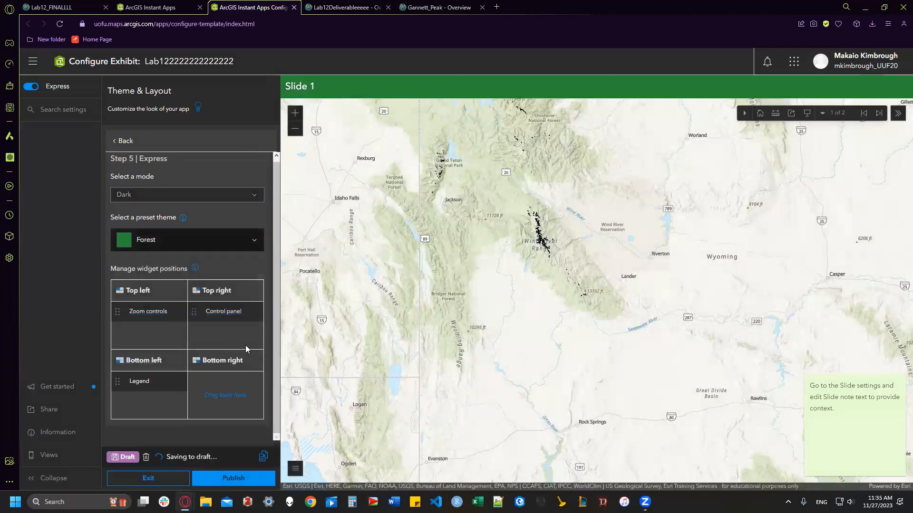
{"action": "left_click", "coordinate": [202, 241]}
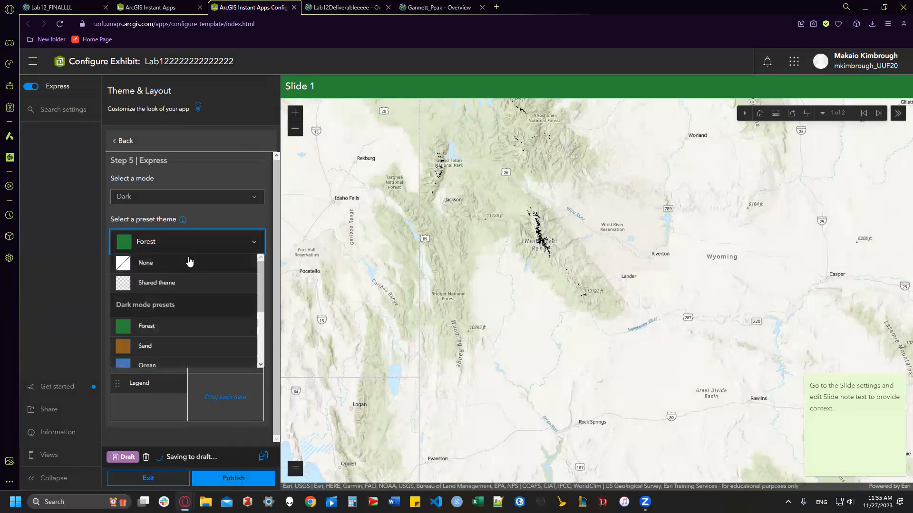
{"action": "left_click", "coordinate": [190, 260]}
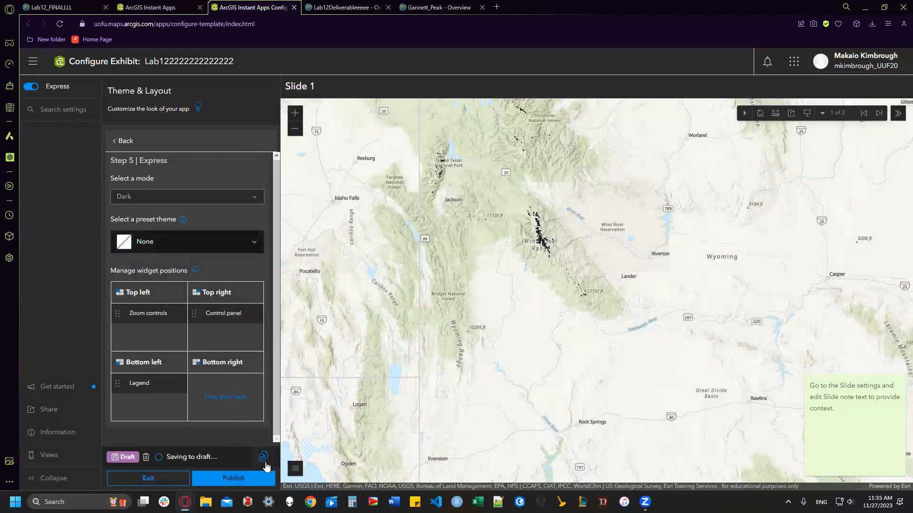
Step: Publish the Exhibit app and share it with Everyone (public), updating the sharing of its web map and feature layer to match
{"action": "left_click", "coordinate": [248, 479]}
{"action": "left_click", "coordinate": [312, 459]}
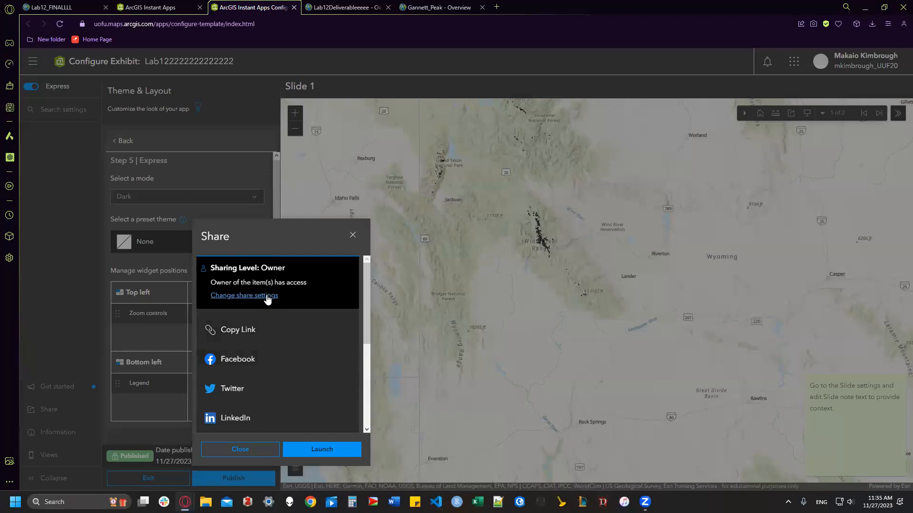
{"action": "left_click", "coordinate": [267, 298]}
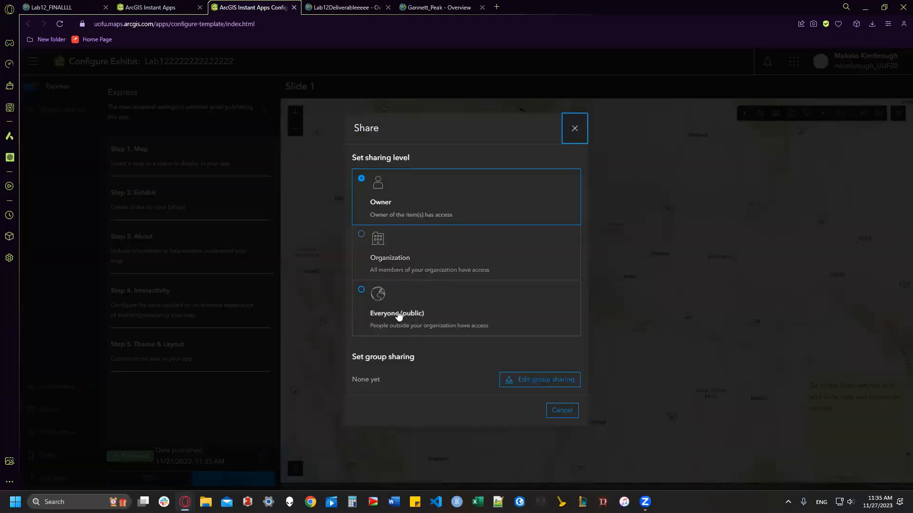
{"action": "left_click", "coordinate": [398, 315]}
{"action": "left_click", "coordinate": [536, 416]}
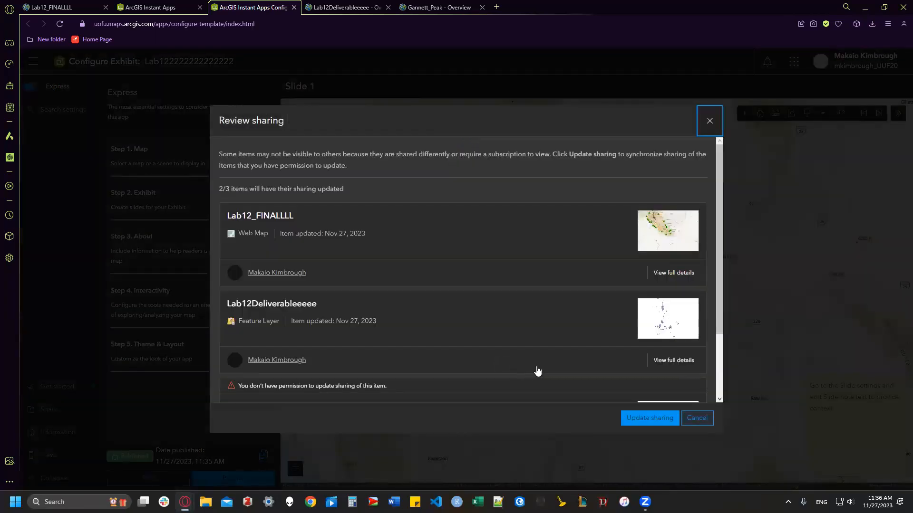
{"action": "left_click", "coordinate": [647, 418]}
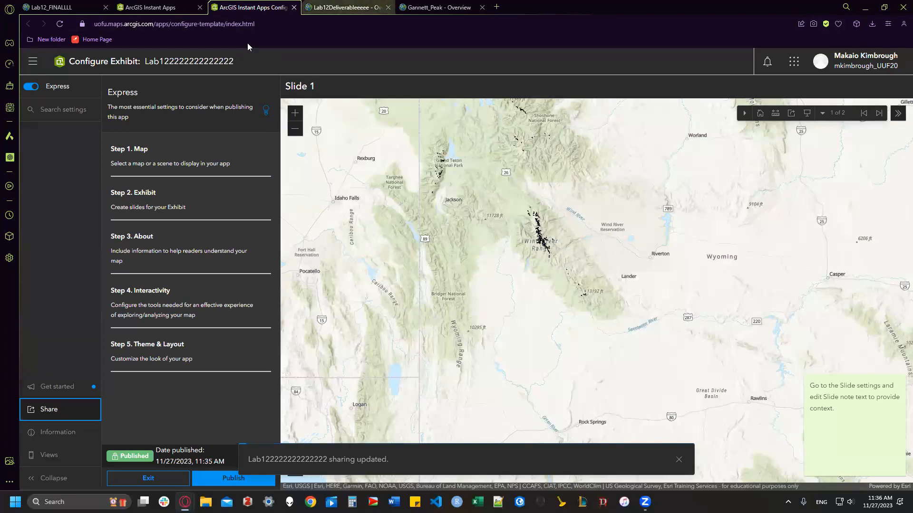
{"action": "left_click", "coordinate": [67, 8]}
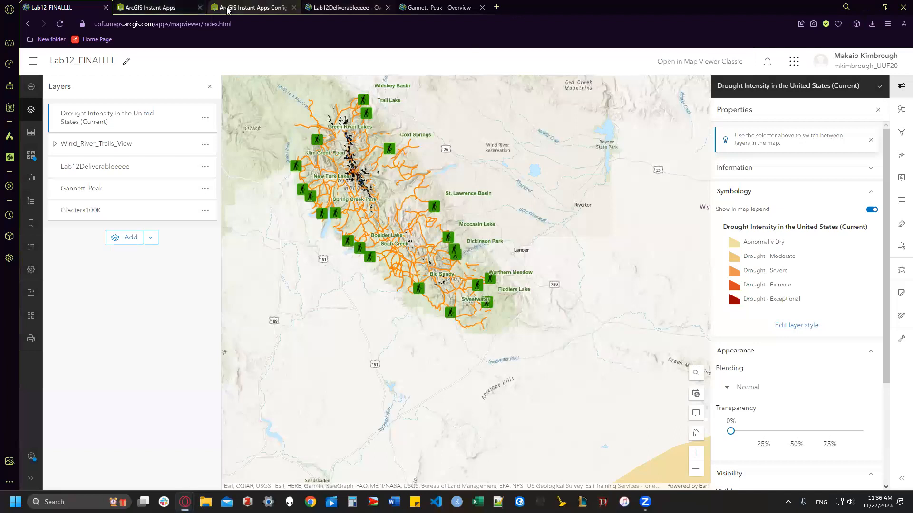
{"action": "left_click", "coordinate": [343, 7]}
{"action": "left_click", "coordinate": [419, 61]}
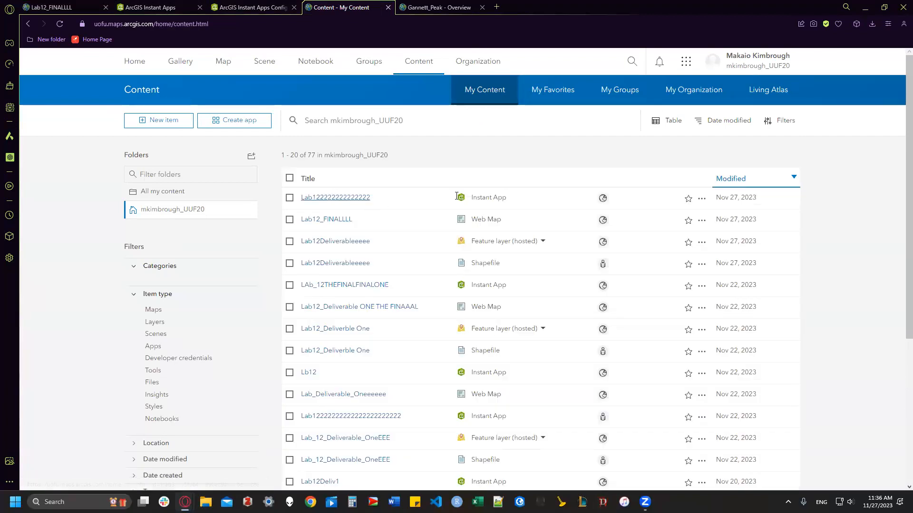
{"action": "left_click_drag", "start_coordinate": [469, 198], "coordinate": [518, 200]}
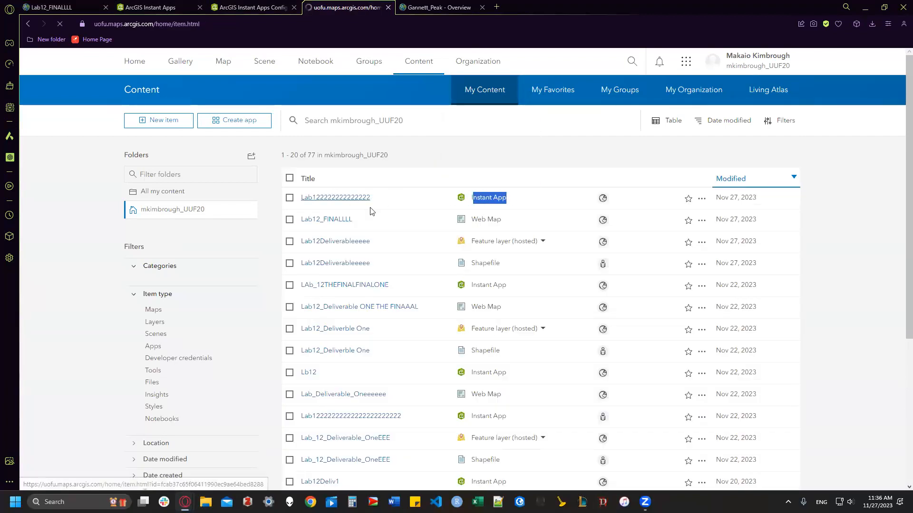
{"action": "left_click", "coordinate": [314, 217]}
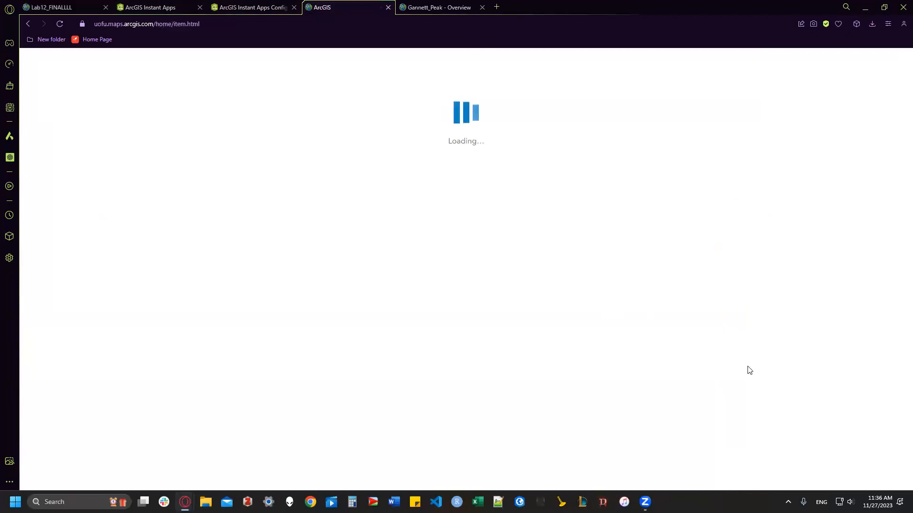
Step: Copy the short URL of the published Instant App from its item details and dismiss the link pop-up
{"action": "scroll", "coordinate": [699, 402], "scroll_direction": "down", "scroll_amount": 3}
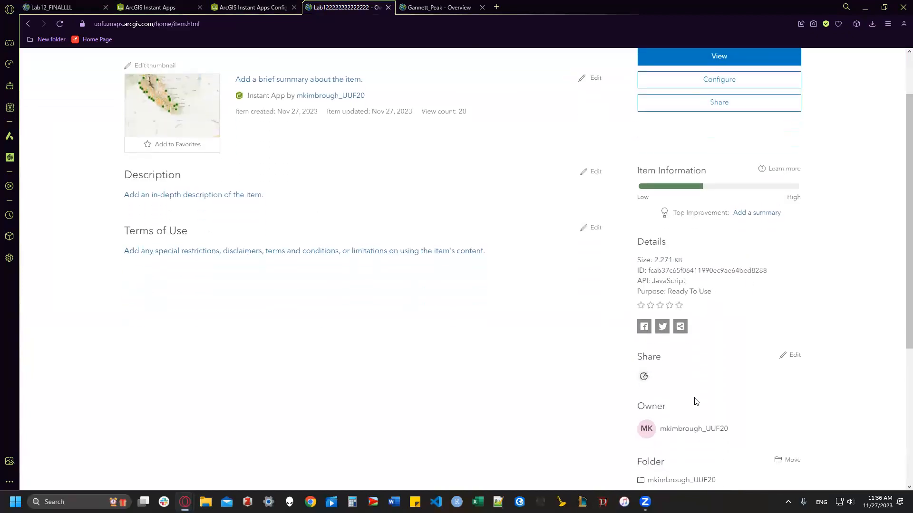
{"action": "left_click", "coordinate": [679, 241]}
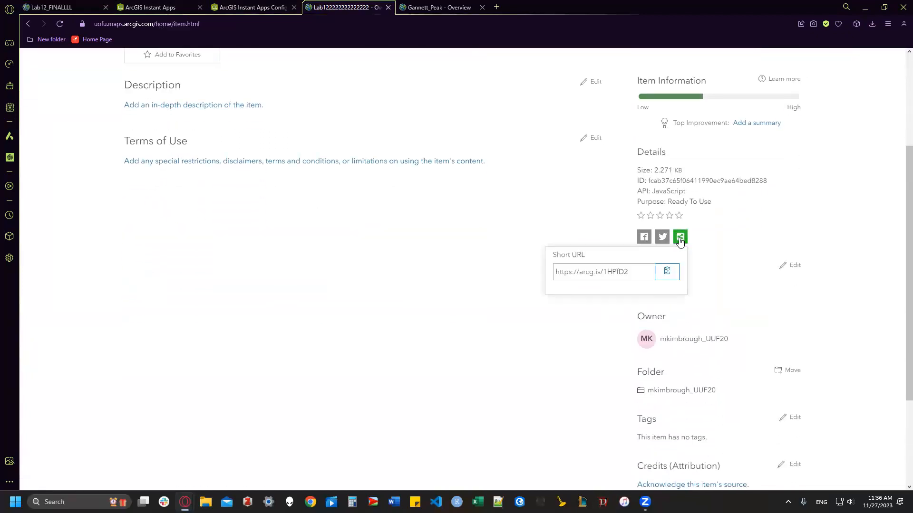
{"action": "left_click", "coordinate": [671, 276]}
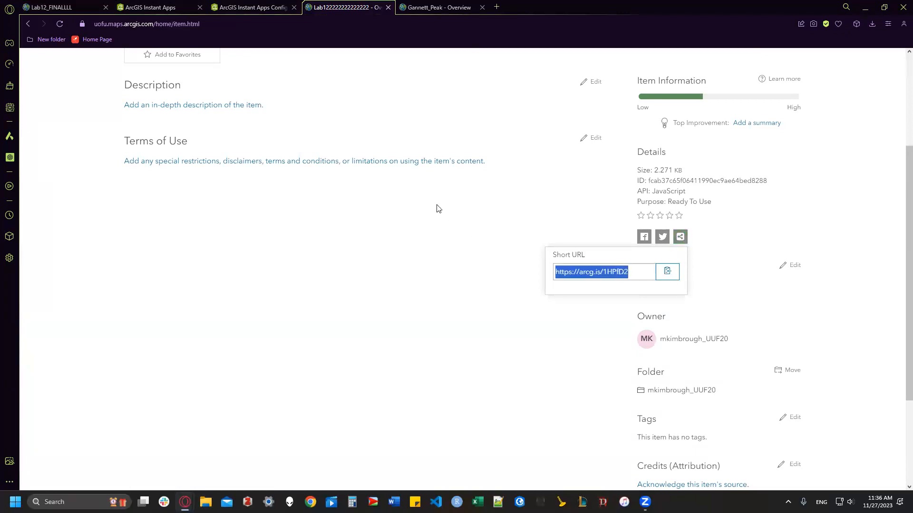
{"action": "left_click", "coordinate": [521, 248]}
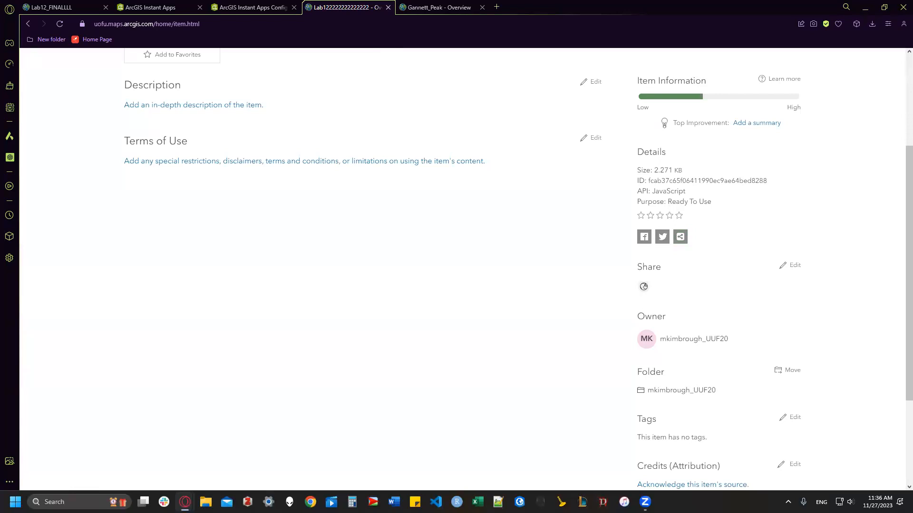
Step: Switch to the Lab12 assignment page in Canvas to review the Deliverables section, and return to the Instant App's item details
{"action": "key", "text": "alt+Tab"}
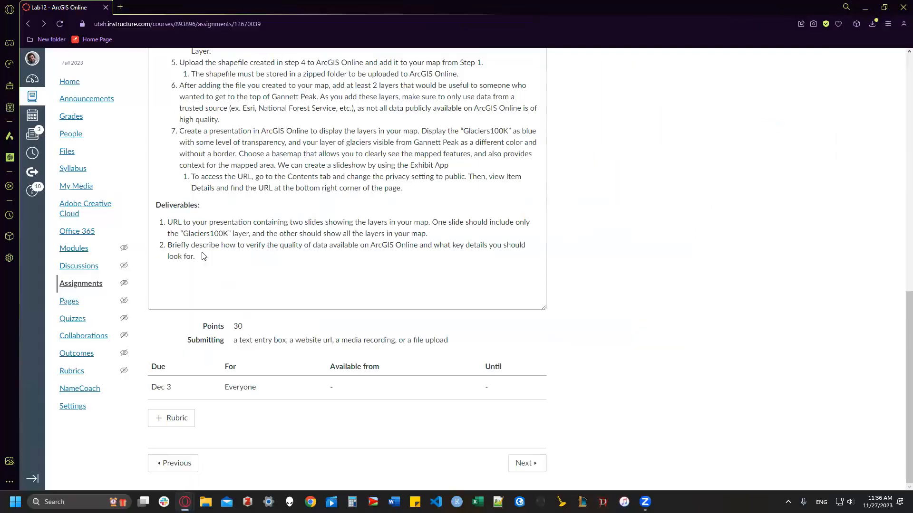
{"action": "left_click_drag", "start_coordinate": [196, 257], "coordinate": [145, 209]}
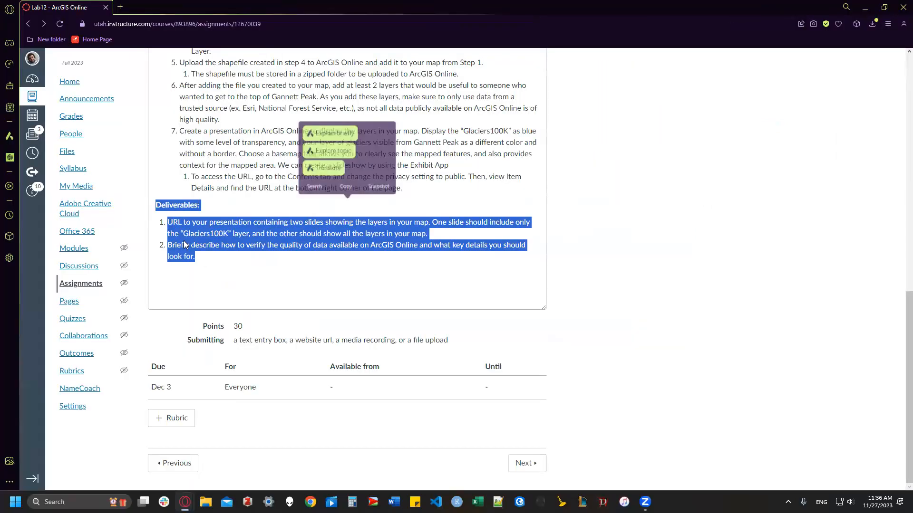
{"action": "left_click", "coordinate": [196, 260]}
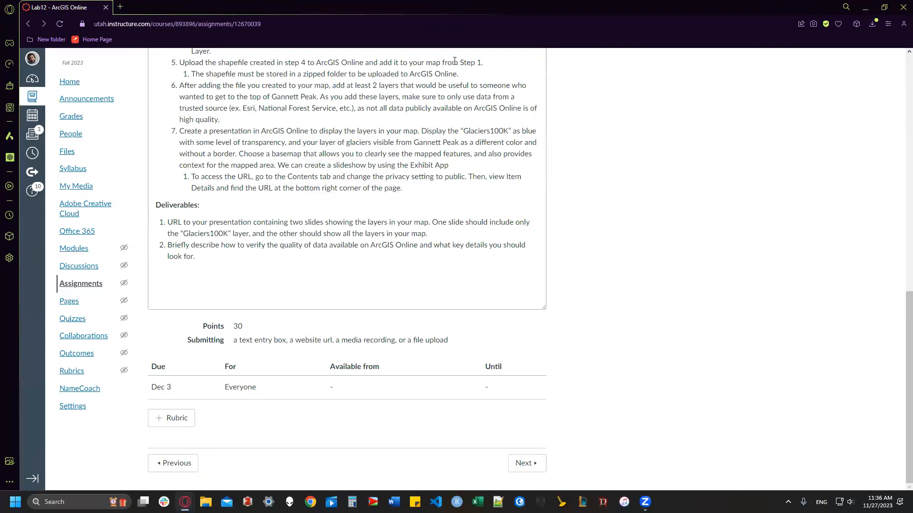
{"action": "key", "text": "alt+Tab"}
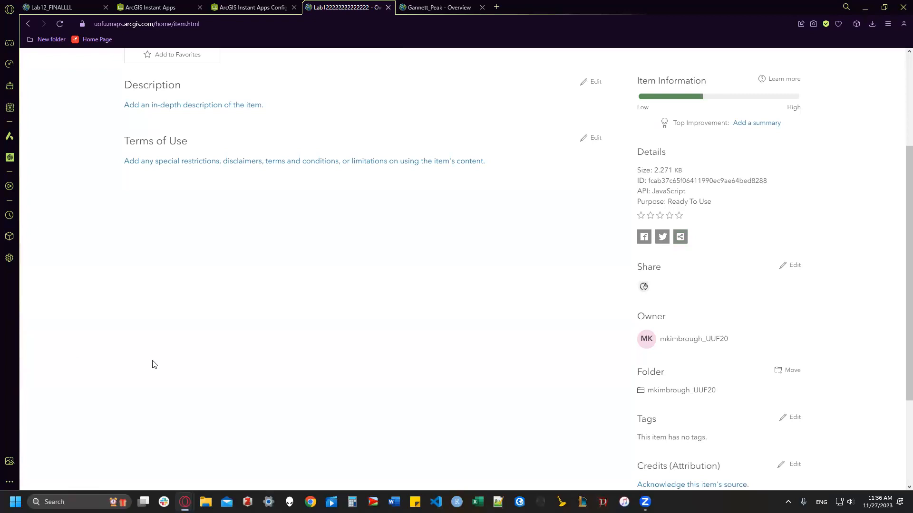